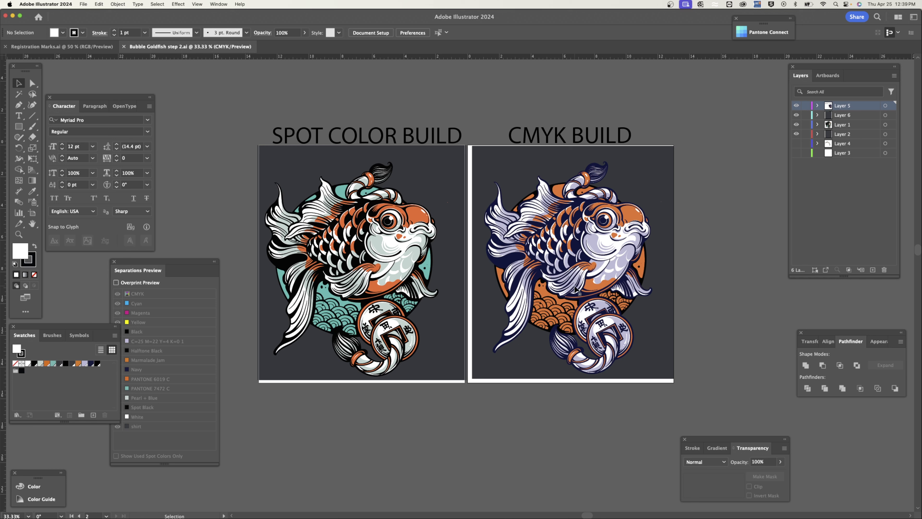
Delete the CMYK build artwork with its heading and remove the empty Artboard 2
drag(497, 106, 640, 407)
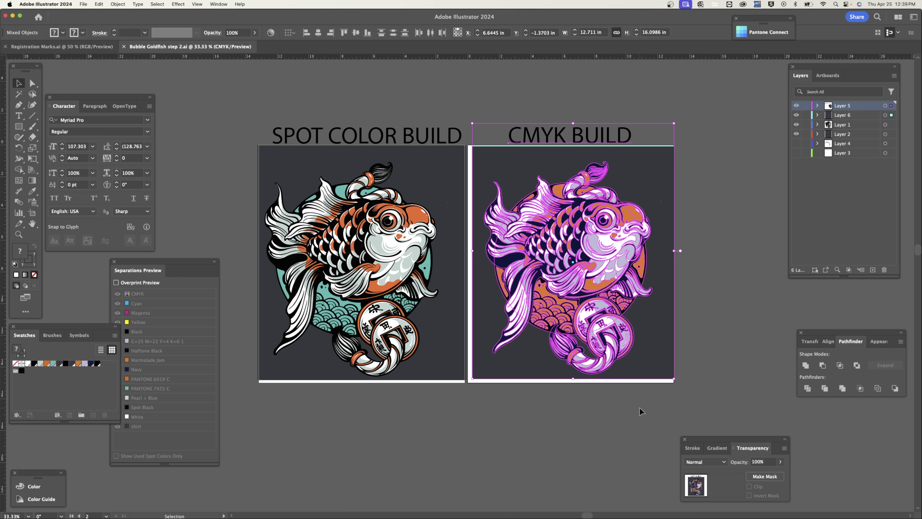
key(Delete)
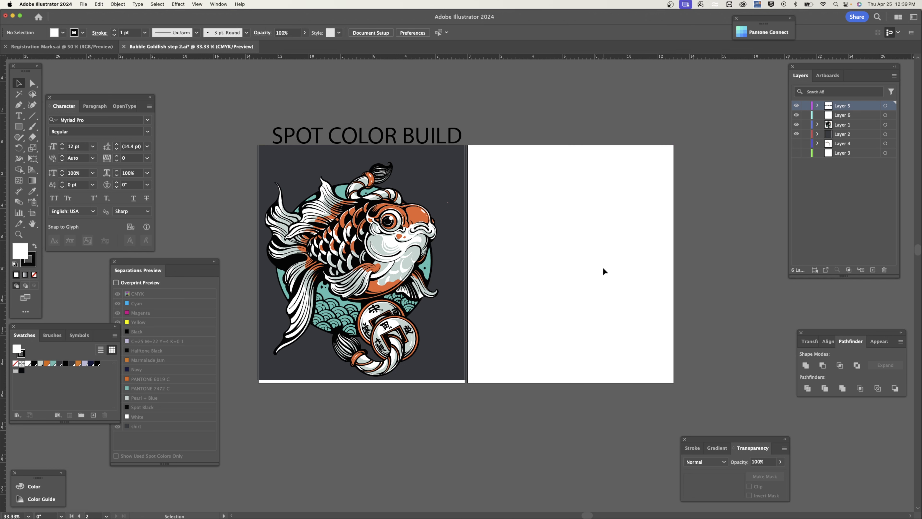
click(33, 214)
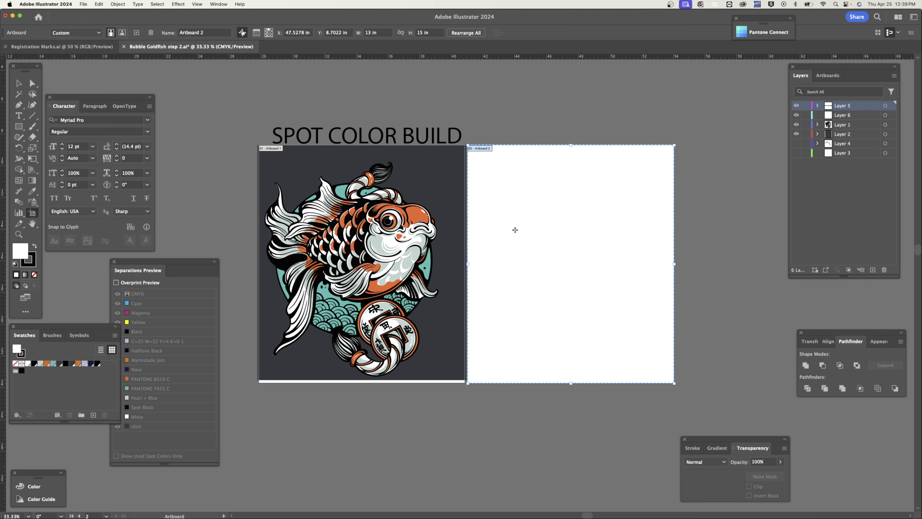
key(Delete)
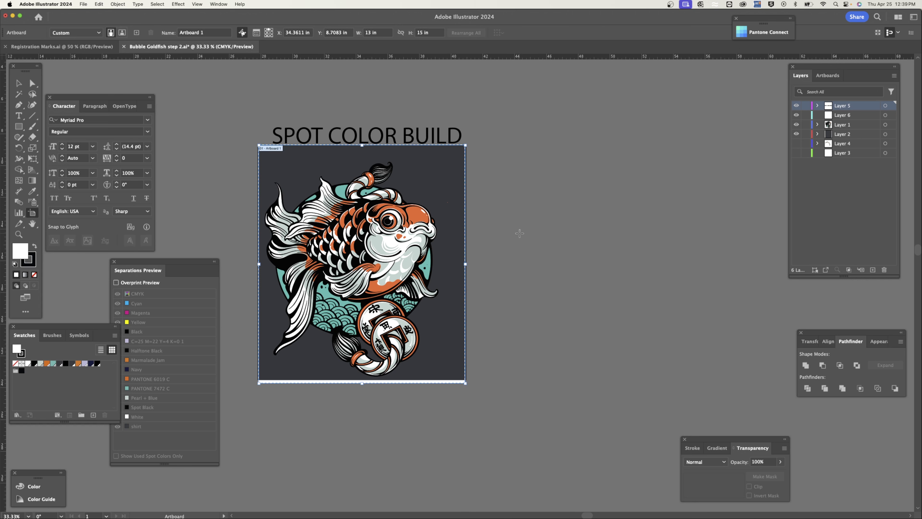
click(23, 82)
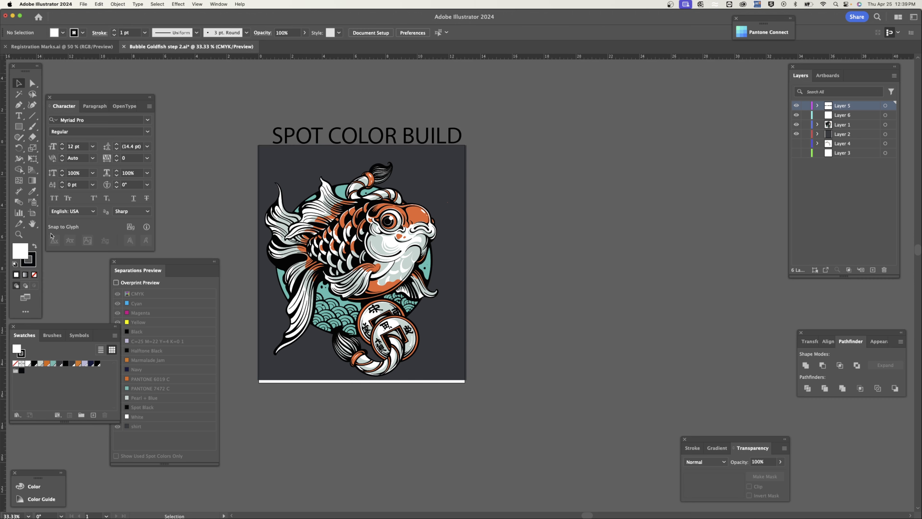
Move Layers 6 and 5 down next to Layer 3 and hide both
drag(841, 115, 841, 148)
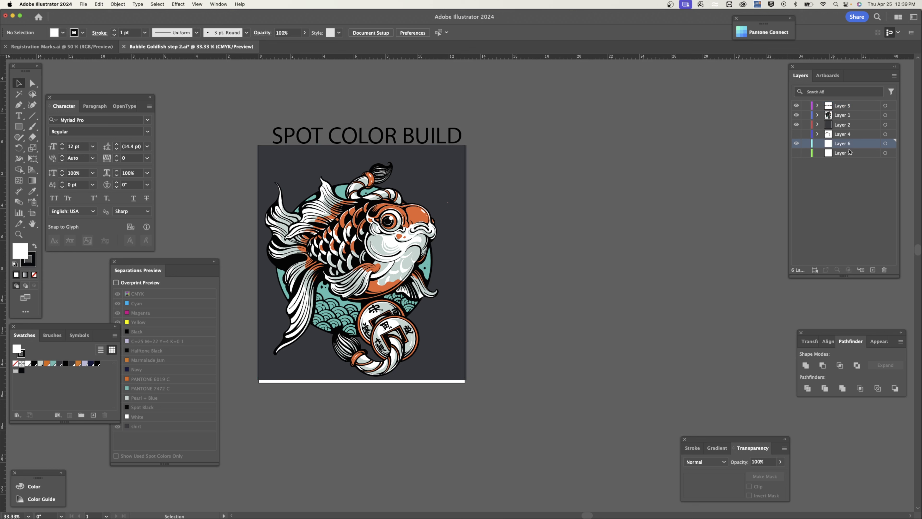
click(795, 105)
click(795, 105)
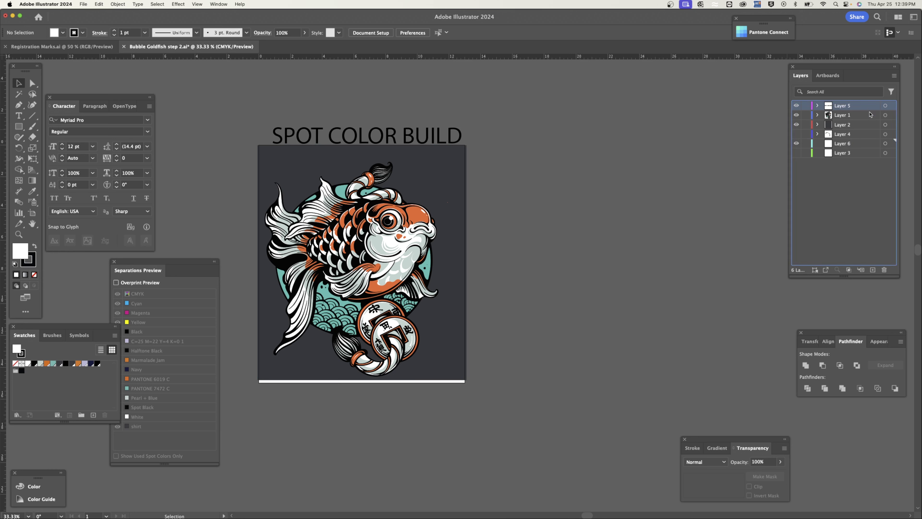
drag(868, 109, 853, 138)
click(796, 143)
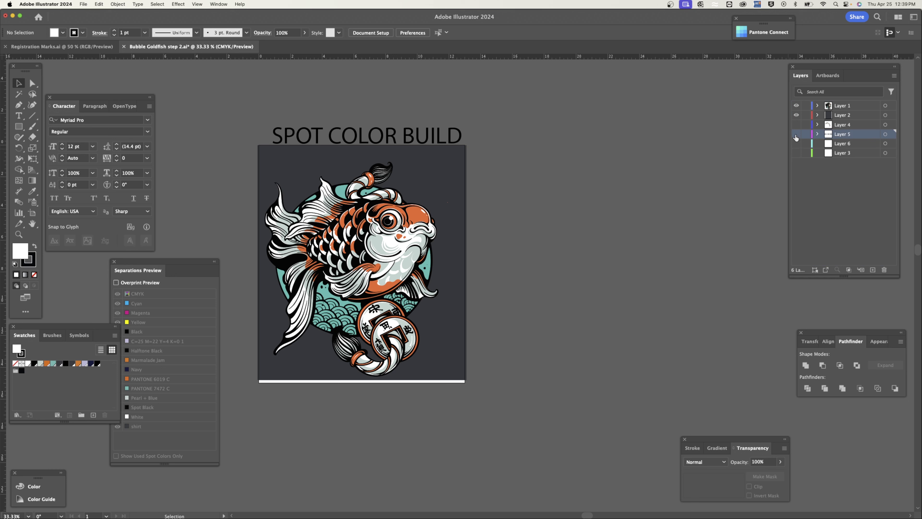
click(795, 134)
Select Layers 3, 4, 5 and 6 together and drag them to the trash
click(852, 155)
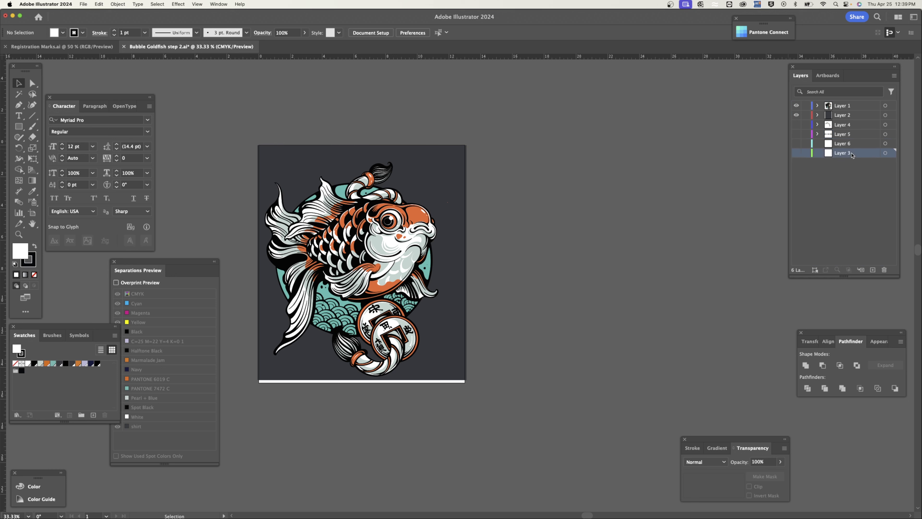
shift+click(851, 144)
shift+click(851, 134)
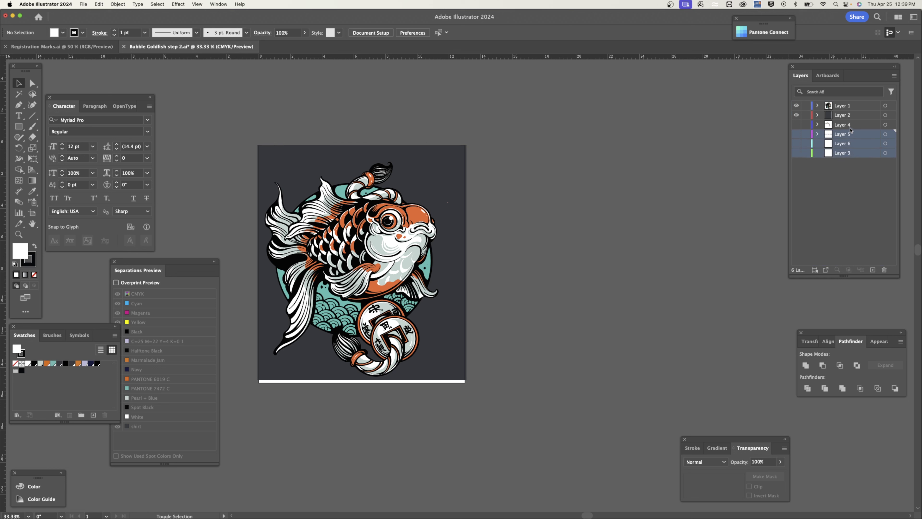
shift+click(851, 126)
drag(866, 154, 883, 269)
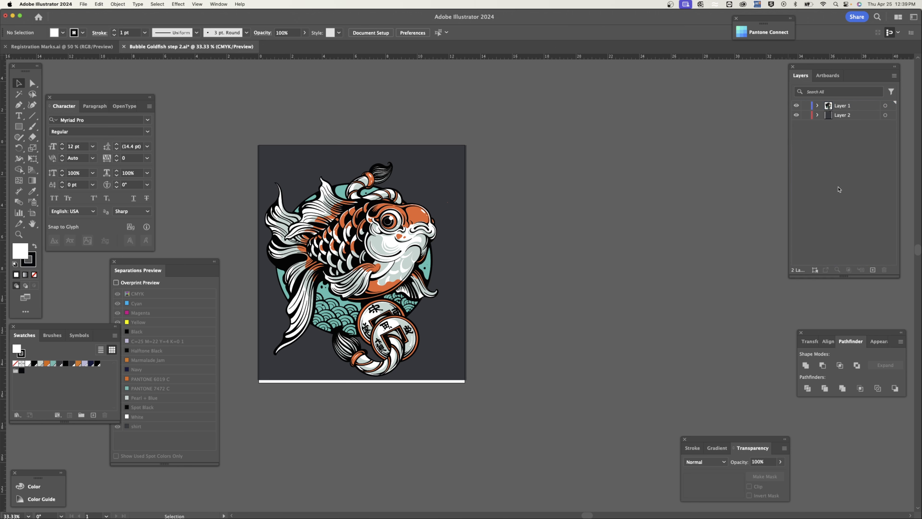
Resize the artboard to 12.75 in wide by 18.75 in high
click(33, 213)
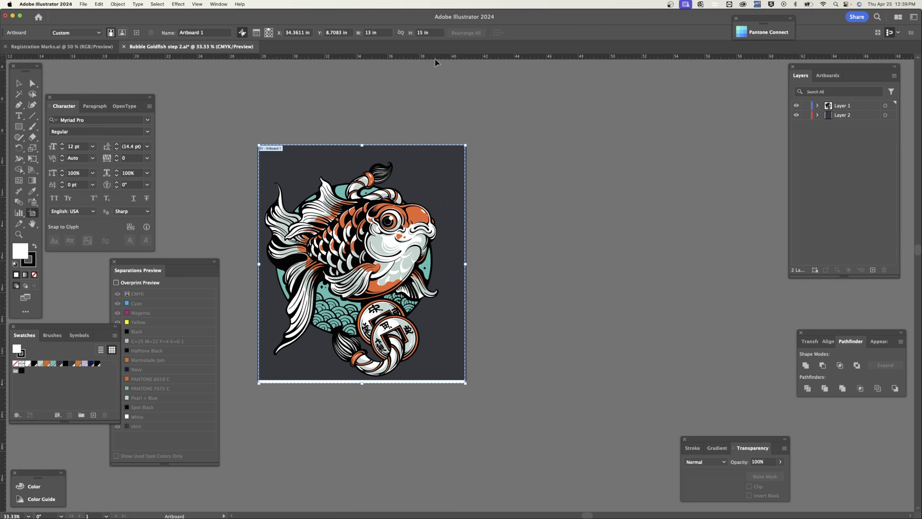
click(376, 33)
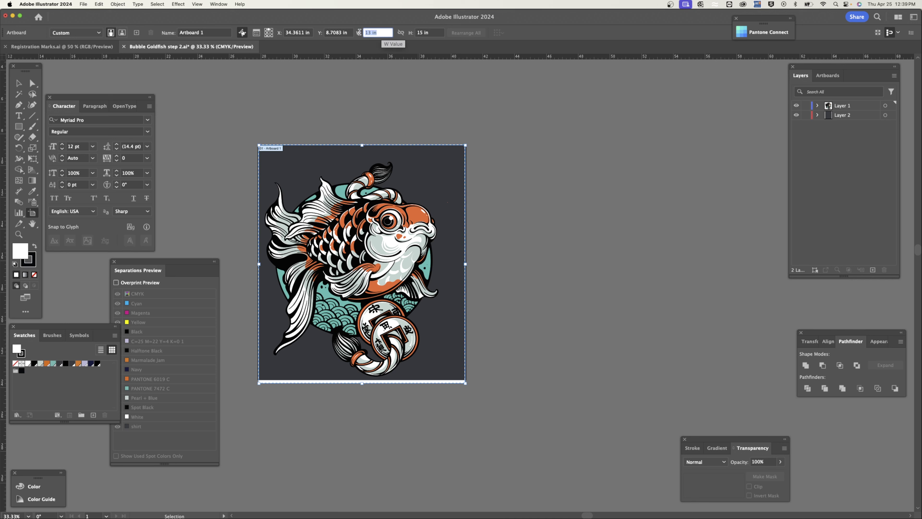
text(12.75)
key(Tab)
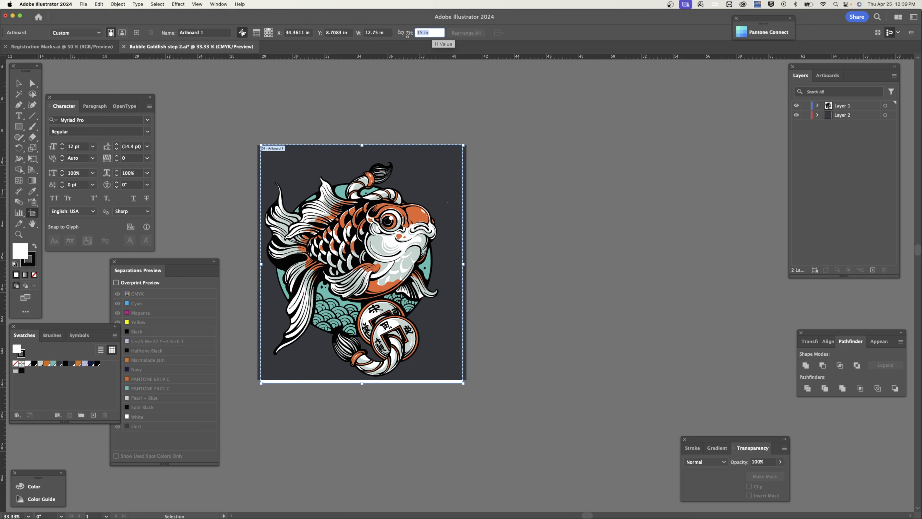
text(18.75)
click(19, 83)
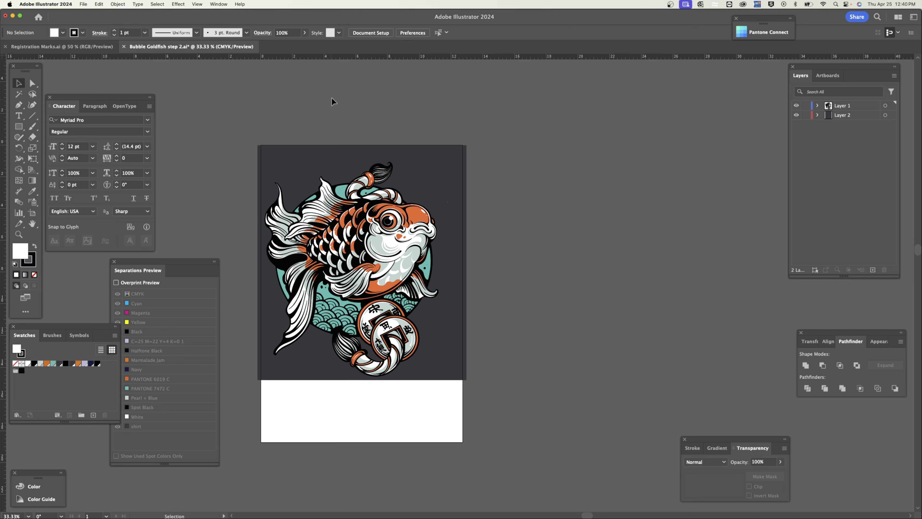
Move the goldfish artwork down and narrow its dark background from both sides
drag(234, 123, 498, 398)
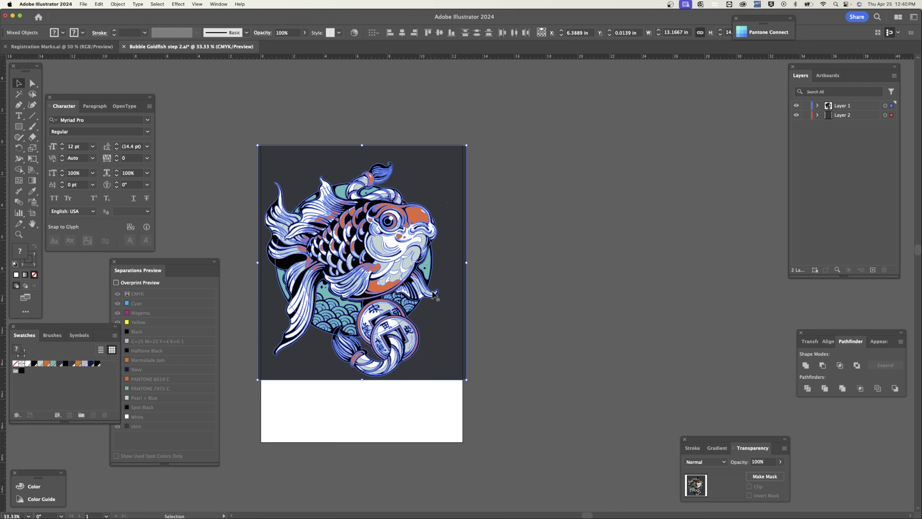
drag(436, 294, 436, 321)
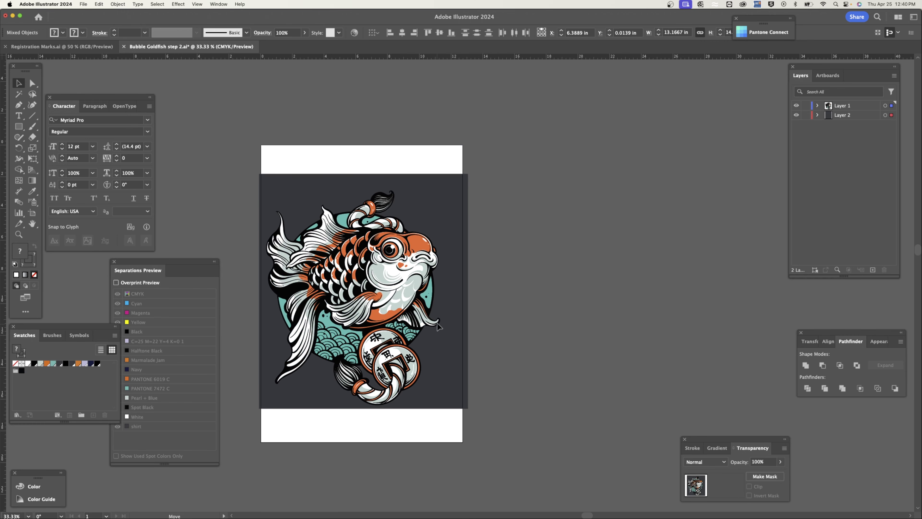
click(520, 289)
click(465, 300)
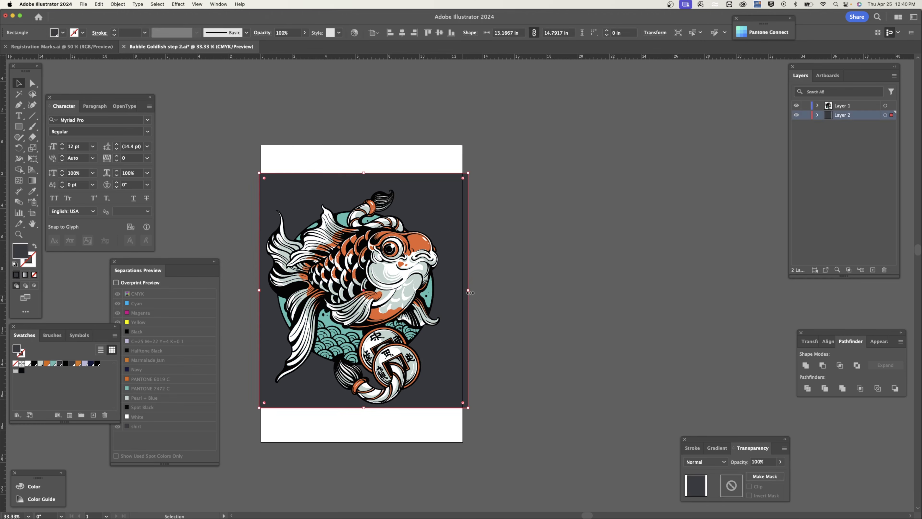
drag(466, 290, 457, 289)
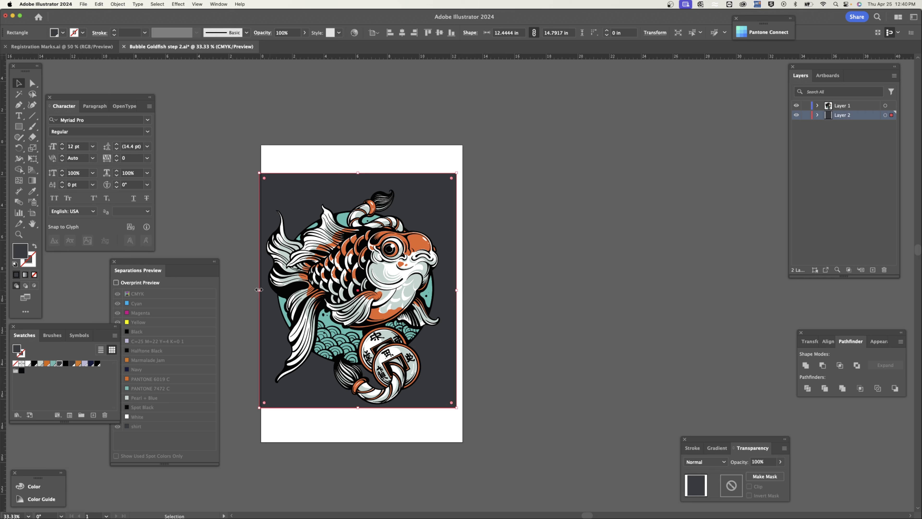
drag(259, 290, 264, 291)
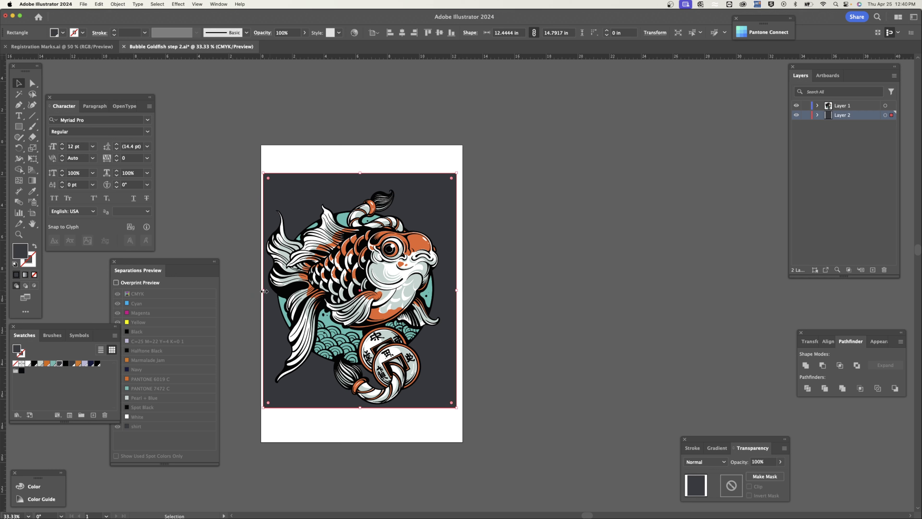
click(528, 261)
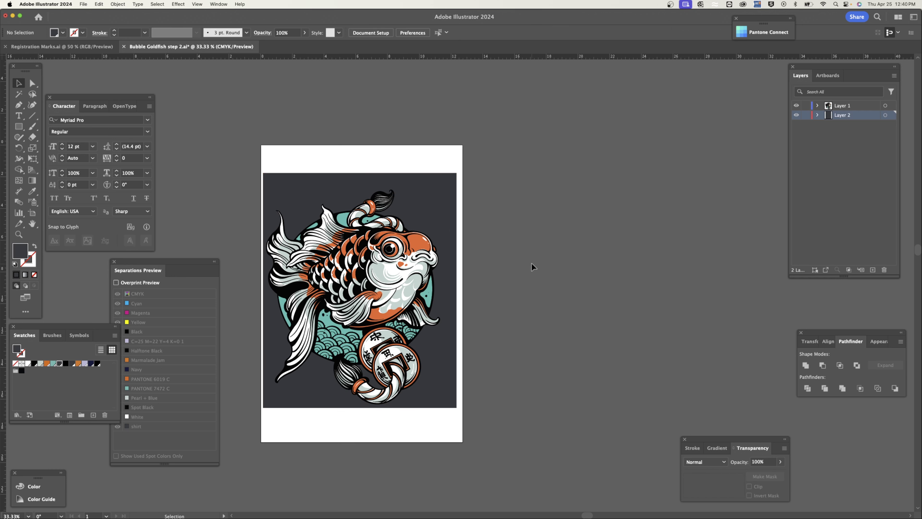
Select all the registration marks and labels in Registration Marks.ai for copying
click(62, 46)
click(276, 118)
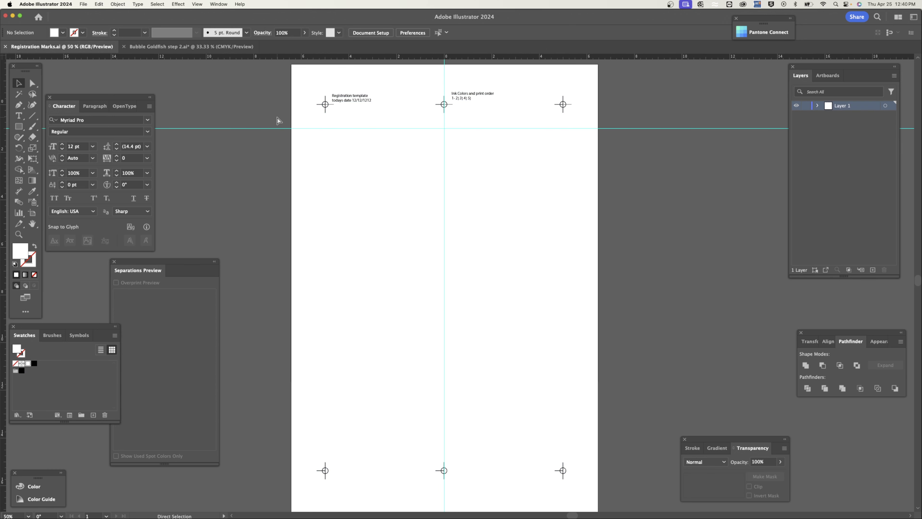
key(super+a)
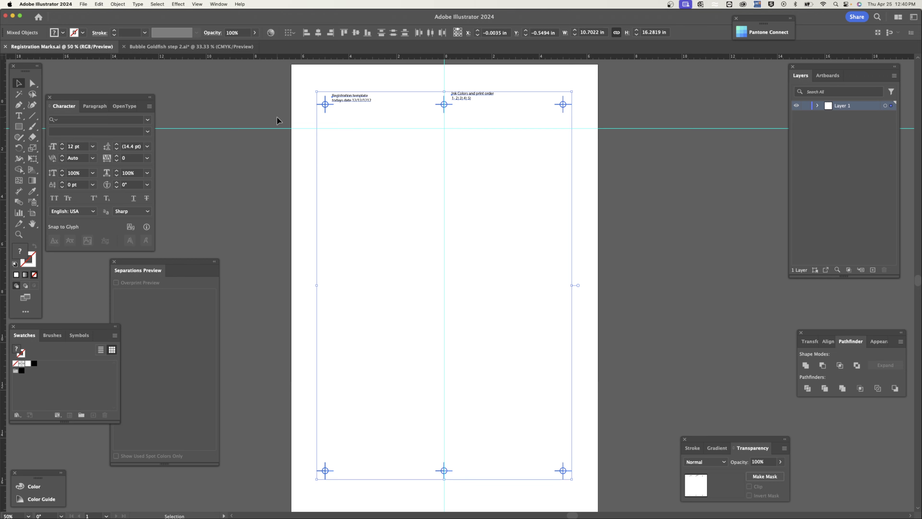
click(277, 117)
key(super+a)
Paste the registration marks into the goldfish document and park them left of the artboard
click(191, 46)
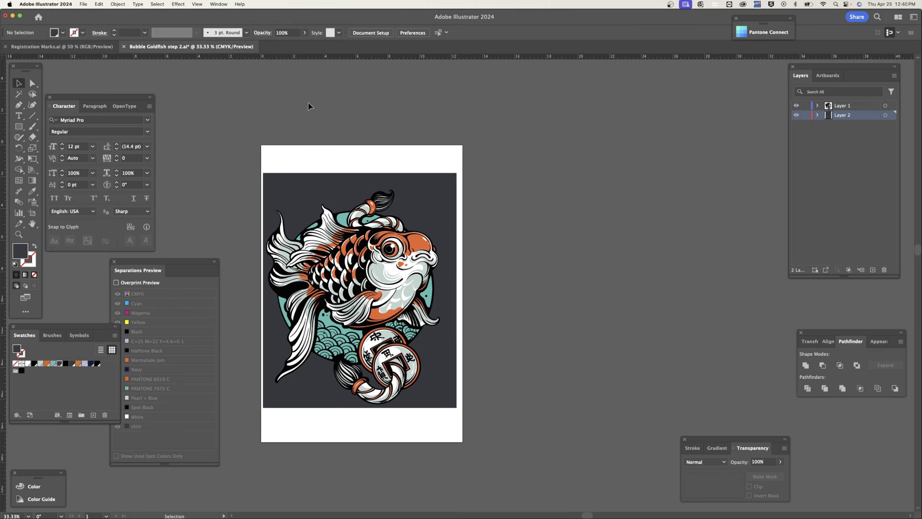
drag(335, 115, 430, 111)
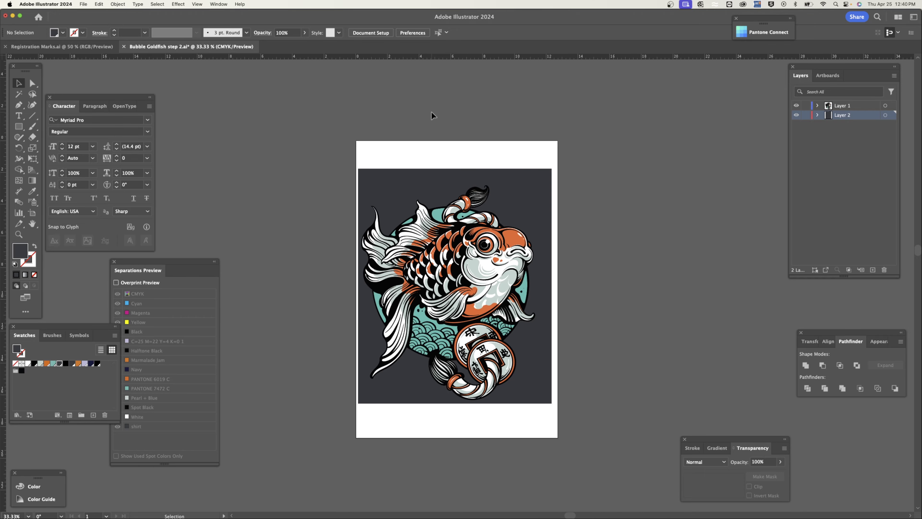
key(a)
key(super+v)
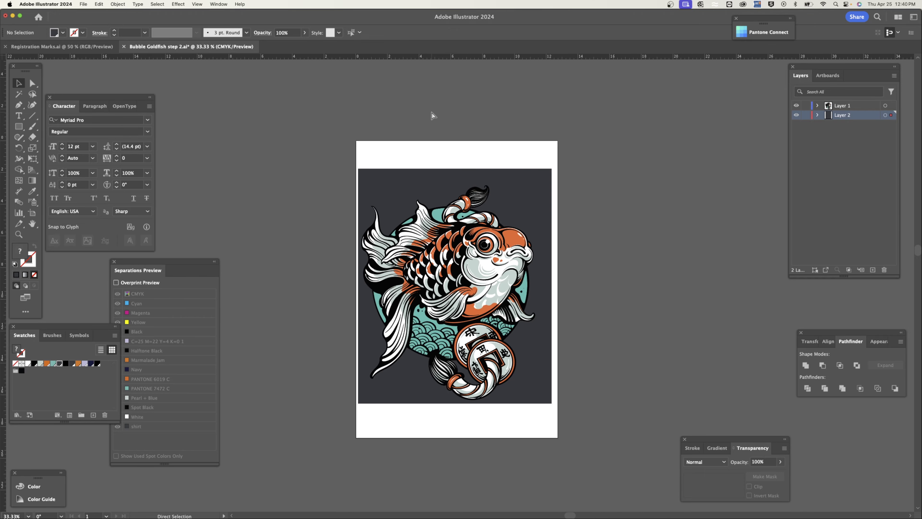
key(v)
drag(460, 165, 248, 164)
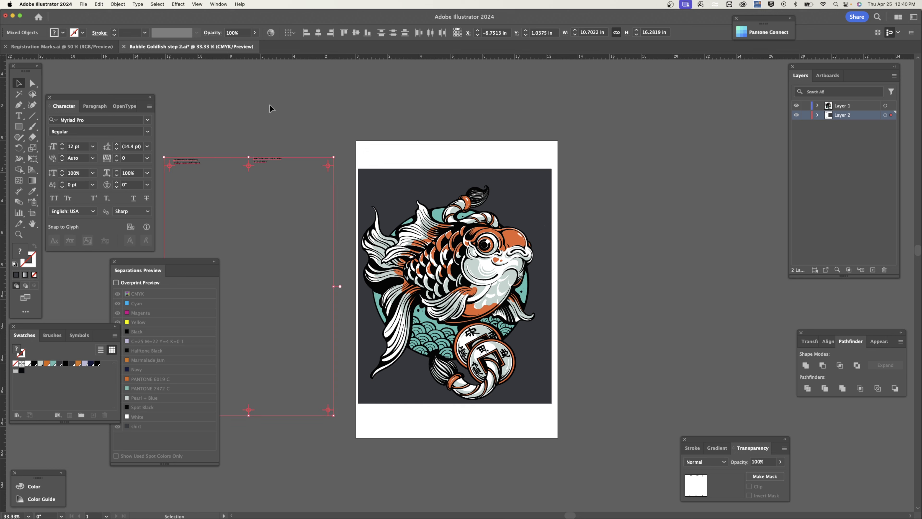
click(273, 106)
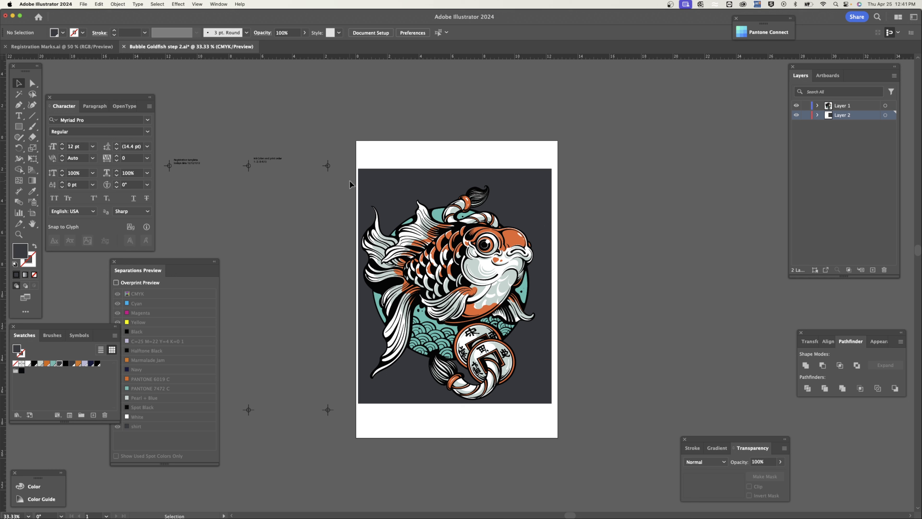
drag(349, 181, 587, 400)
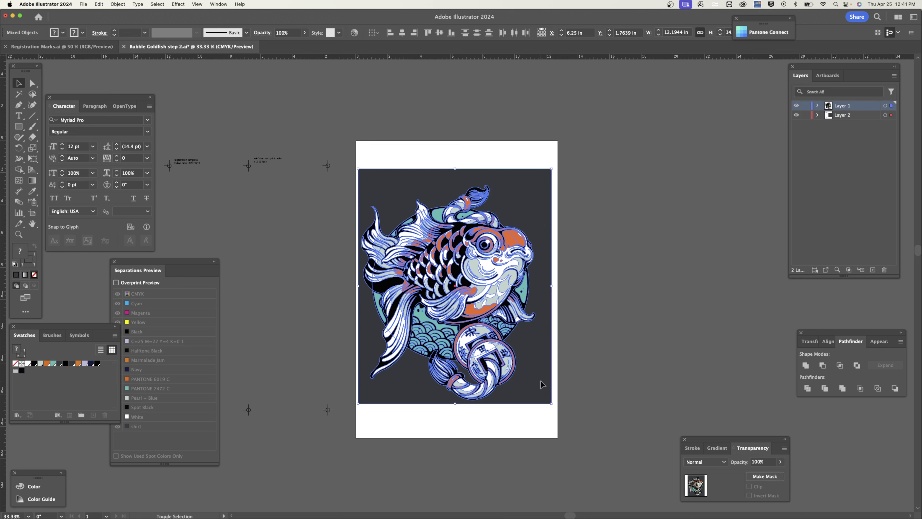
click(806, 116)
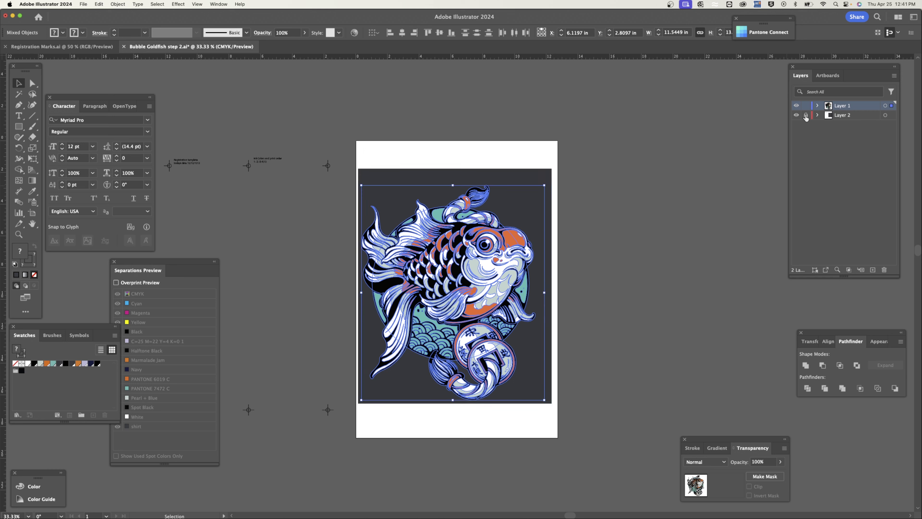
click(648, 289)
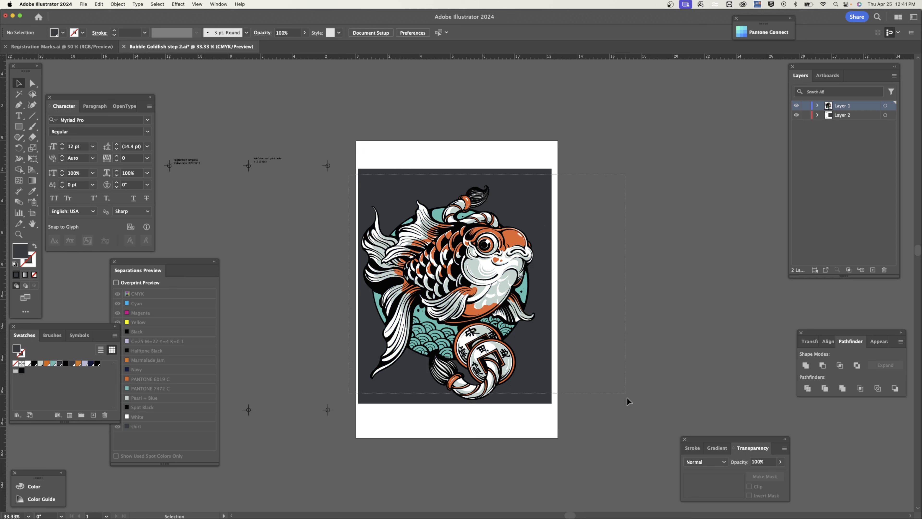
key(super+a)
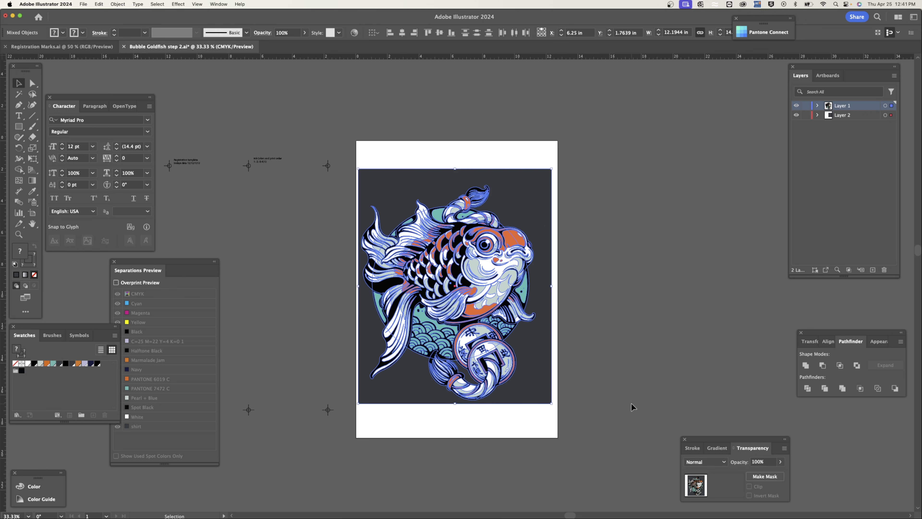
shift+click(534, 365)
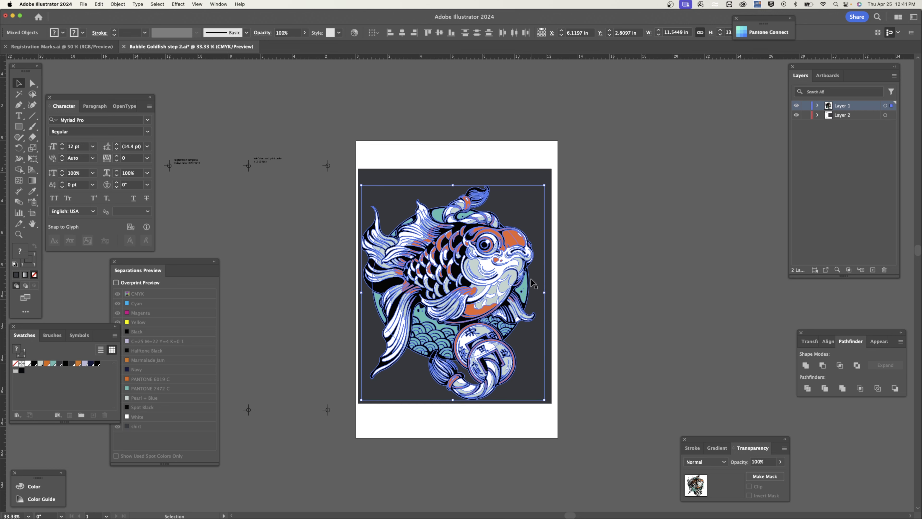
key(a)
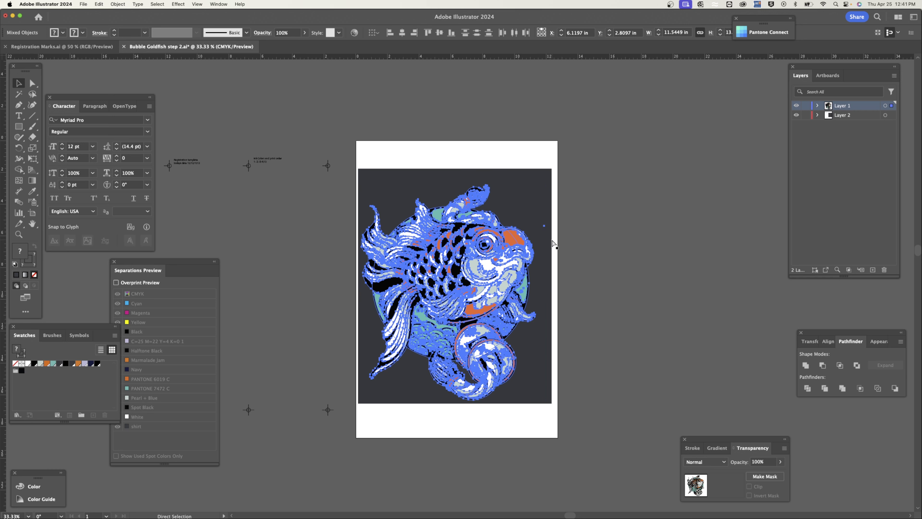
key(super+equal)
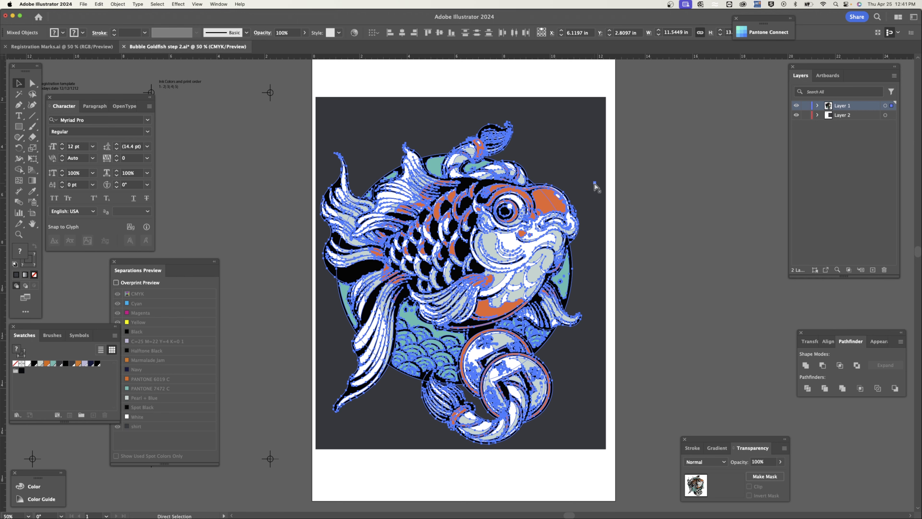
key(super+equal)
key(v)
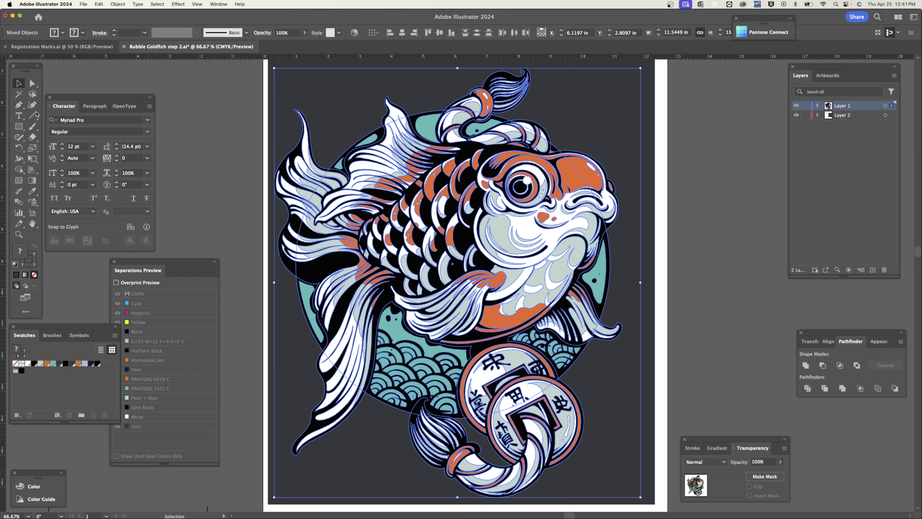
click(33, 86)
click(682, 164)
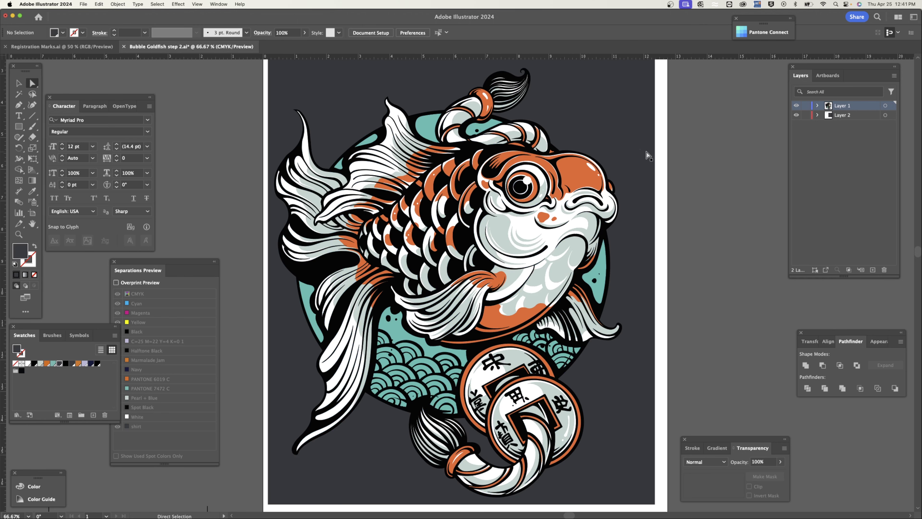
click(641, 150)
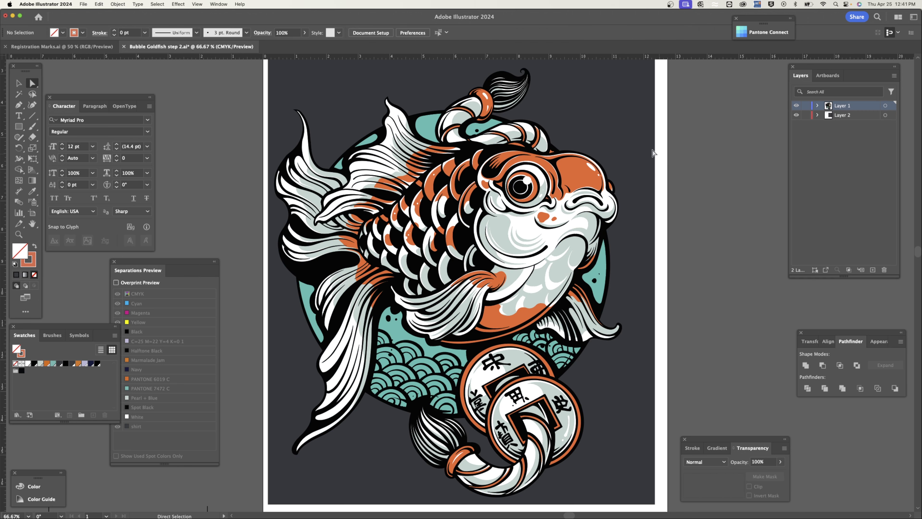
click(18, 83)
key(super+minus)
key(super+minus)
drag(347, 182, 562, 386)
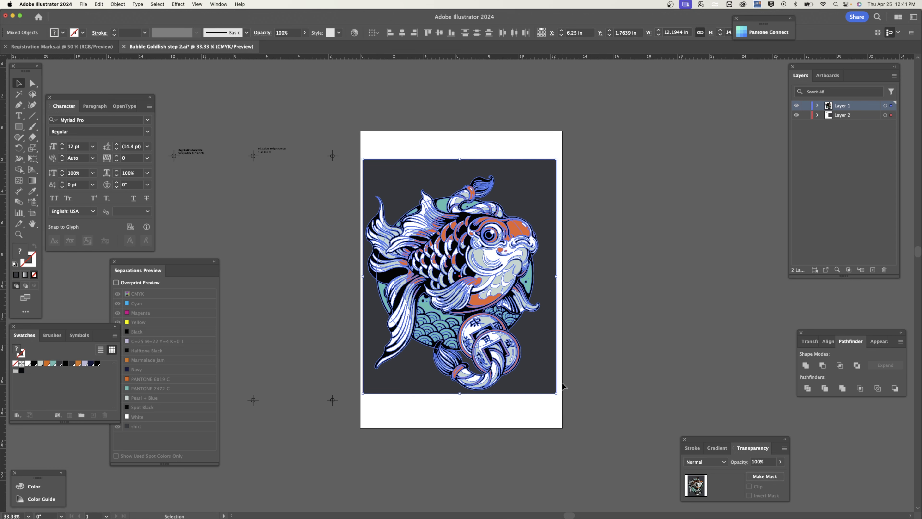
Drop the dark background from the selection and bring up the Transform panel
shift+click(548, 380)
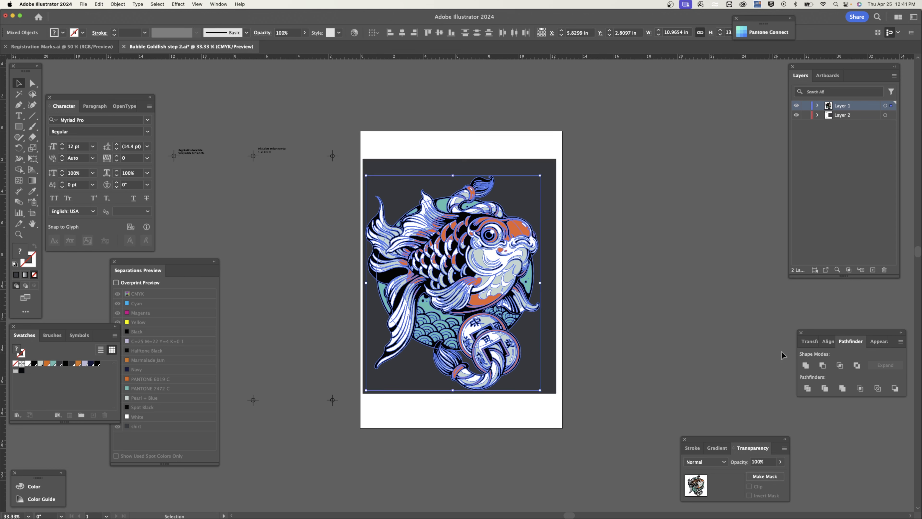
click(808, 342)
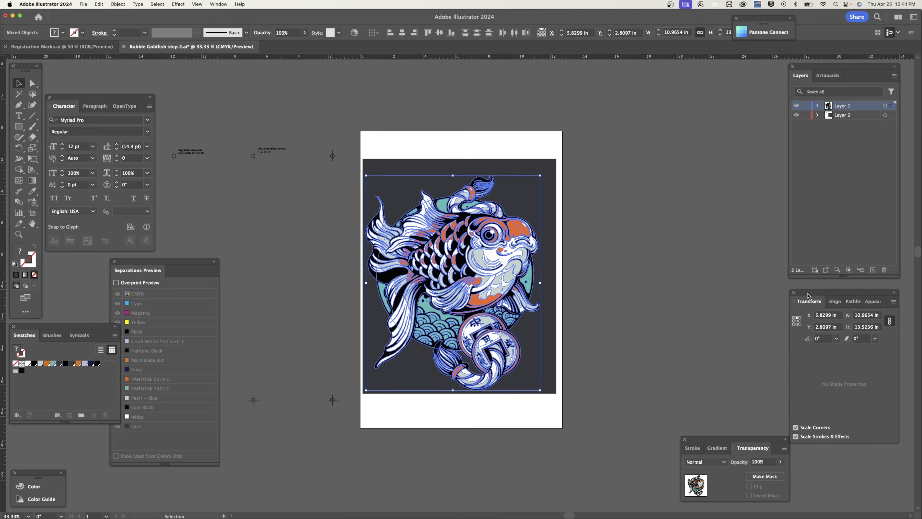
drag(808, 296, 816, 292)
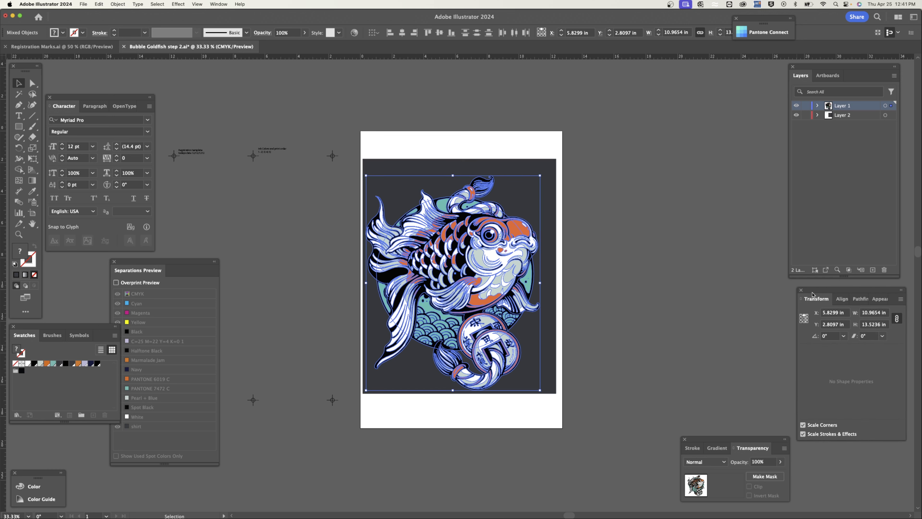
click(219, 4)
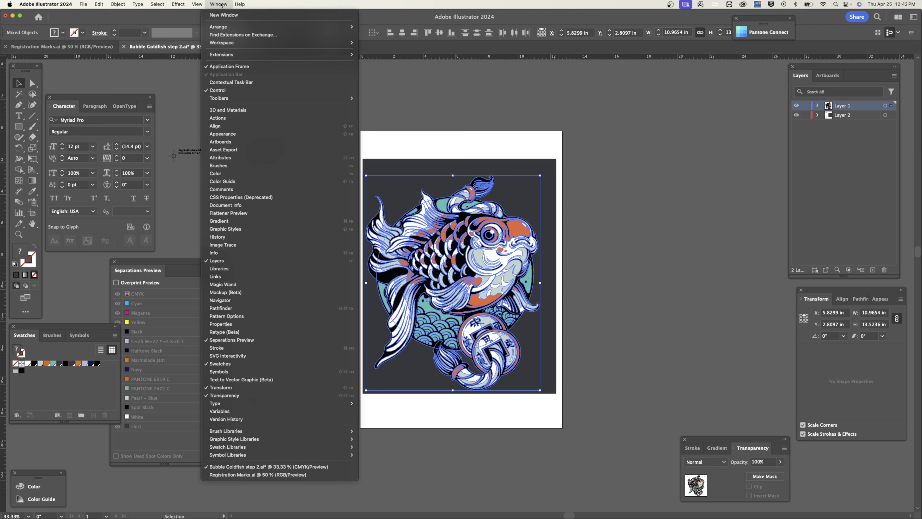
click(224, 388)
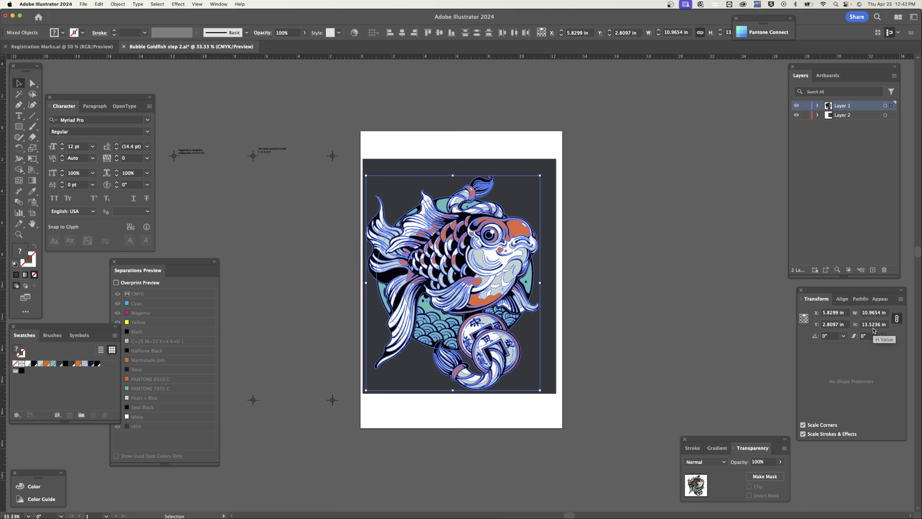
Try a 10 in width on the artwork, then undo the change
click(886, 314)
drag(885, 315, 856, 313)
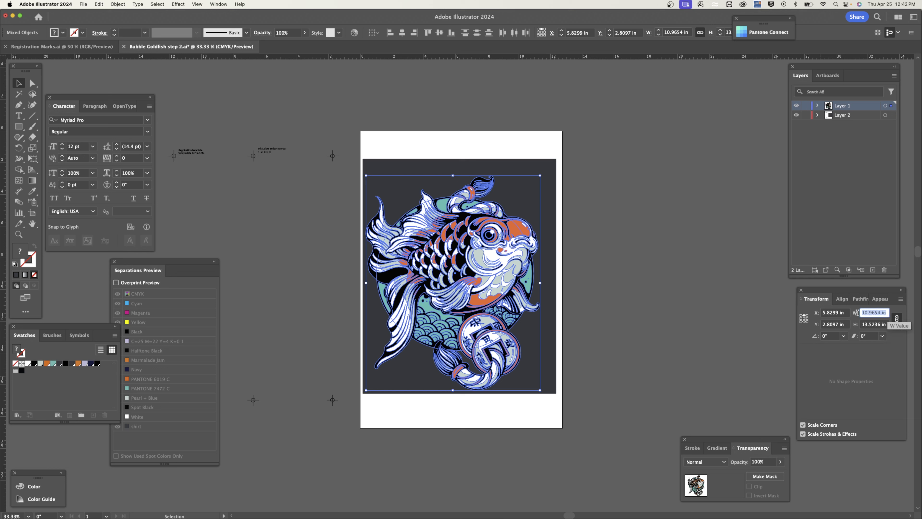
text(10)
key(Return)
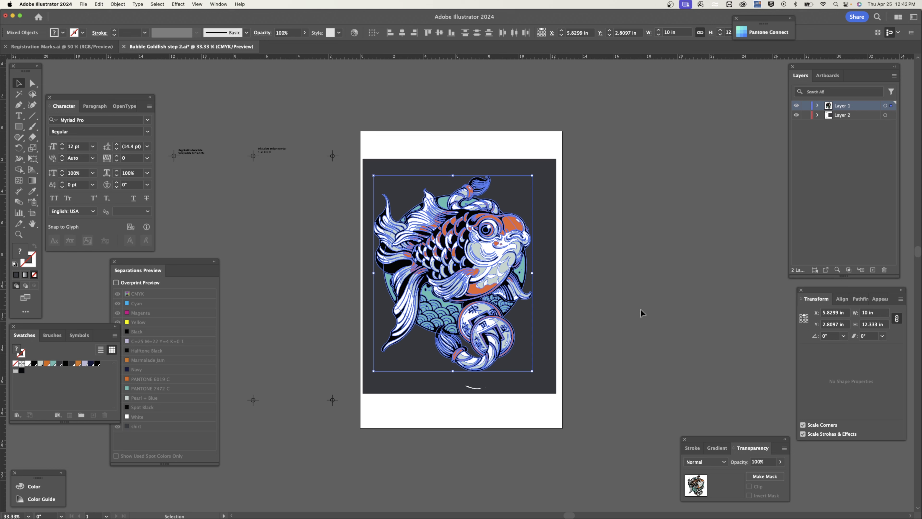
key(a)
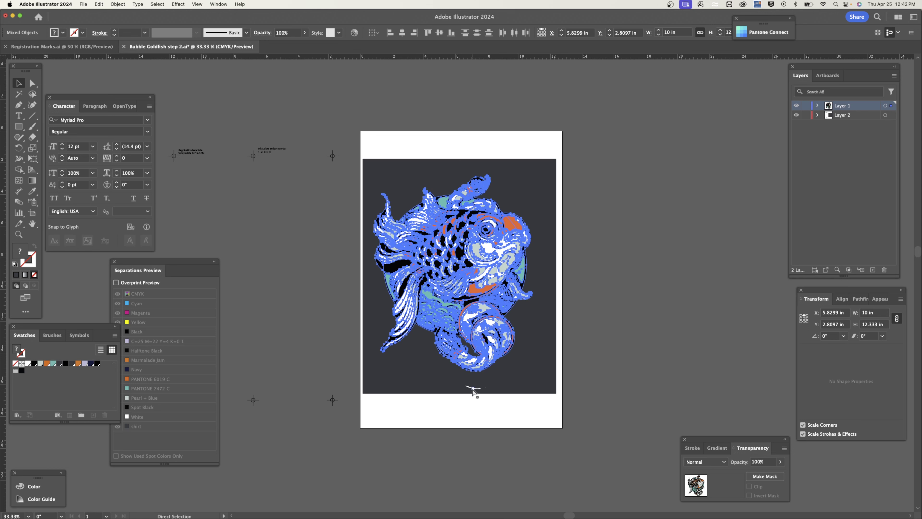
key(v)
Reselect the goldfish artwork, scale it to 10 in wide, and shift it down onto the background
click(572, 234)
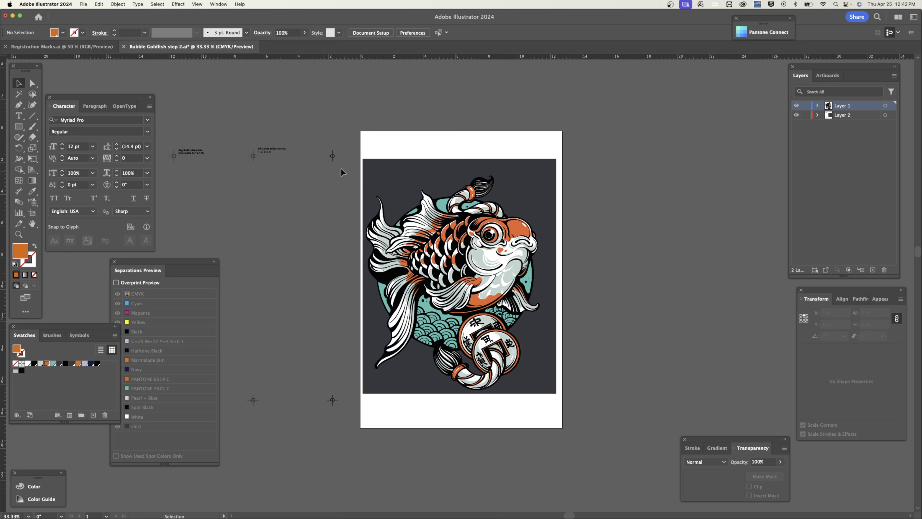
drag(347, 167, 628, 395)
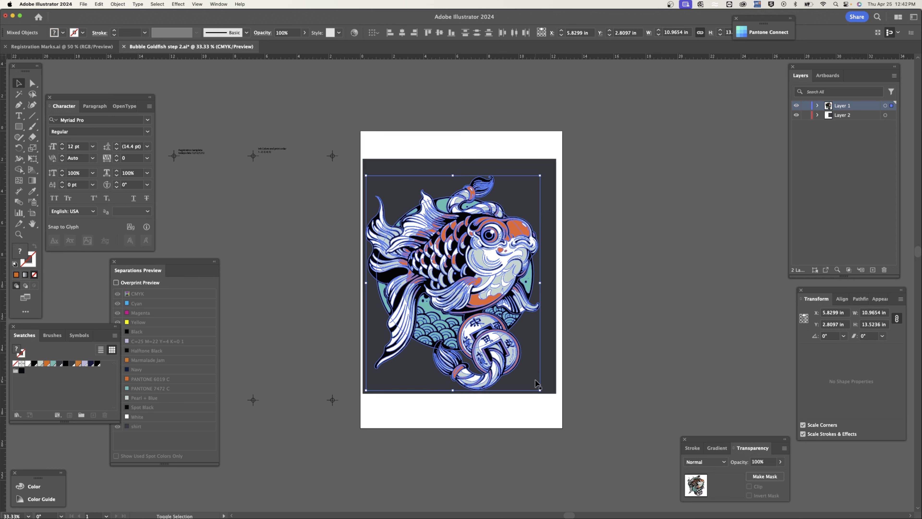
click(885, 315)
text(1)
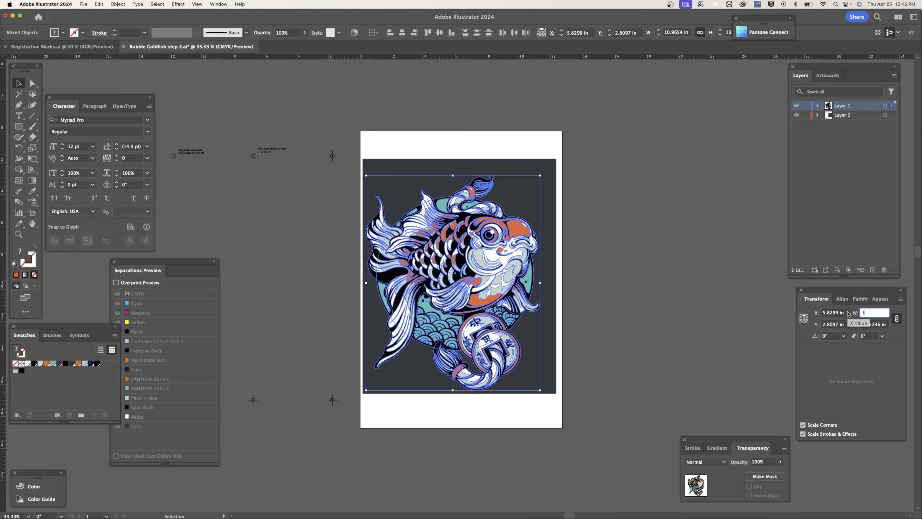
text(0)
key(Return)
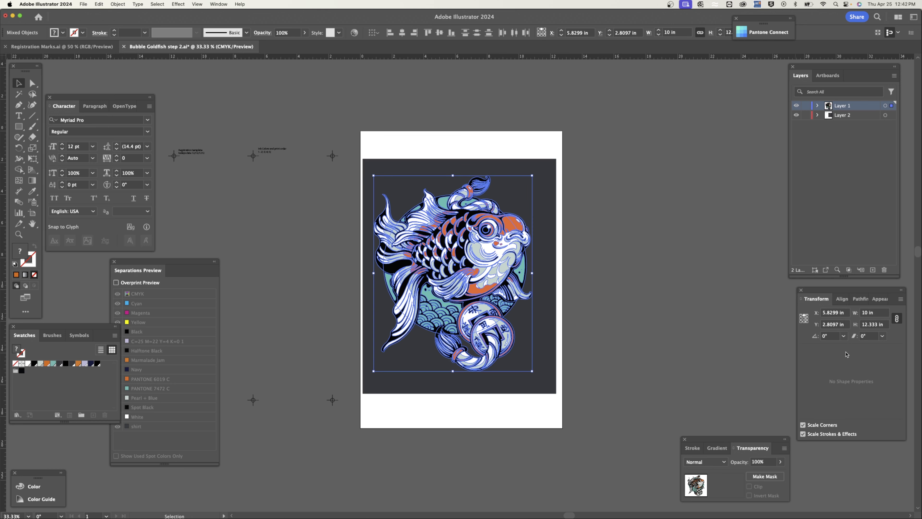
drag(482, 259, 487, 283)
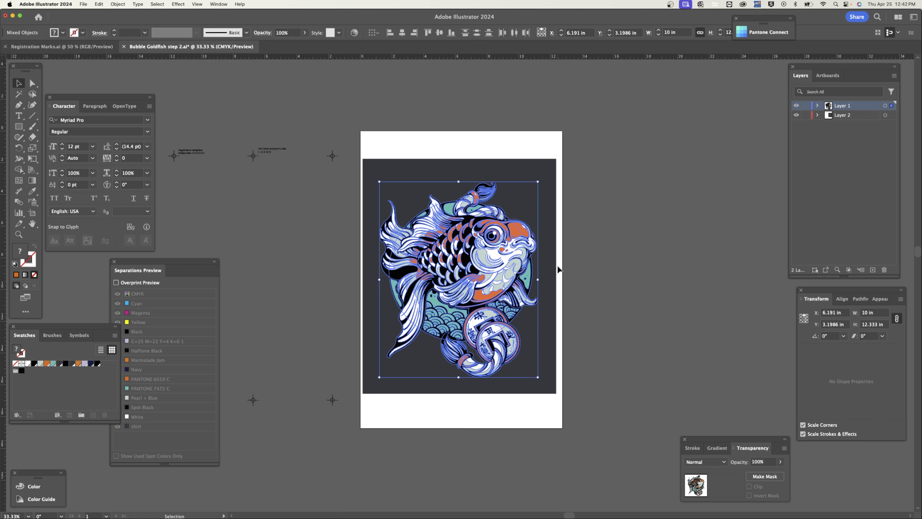
Group the goldfish artwork and drag a vertical guide down the artboard
key(super+g)
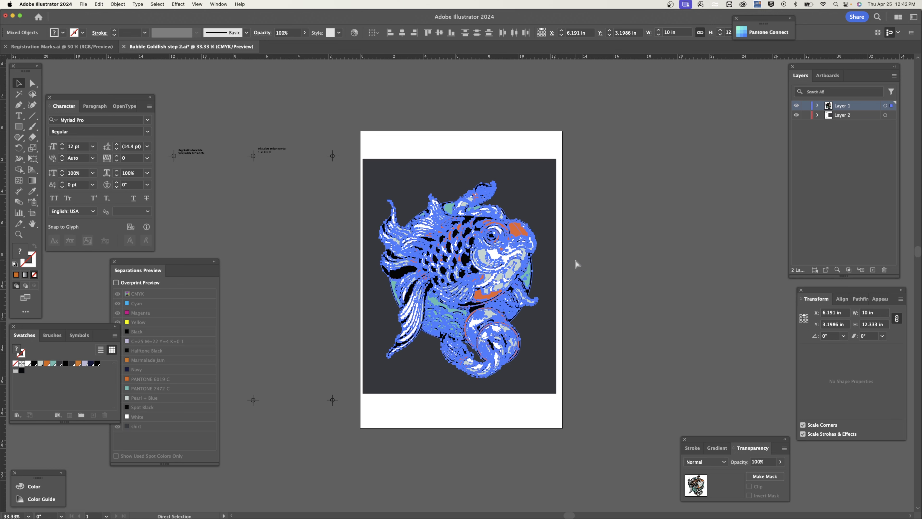
click(592, 261)
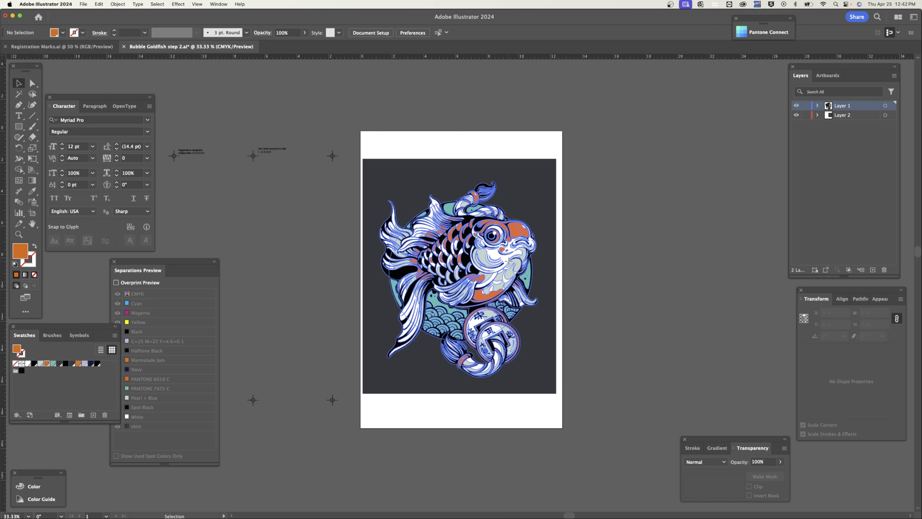
click(509, 264)
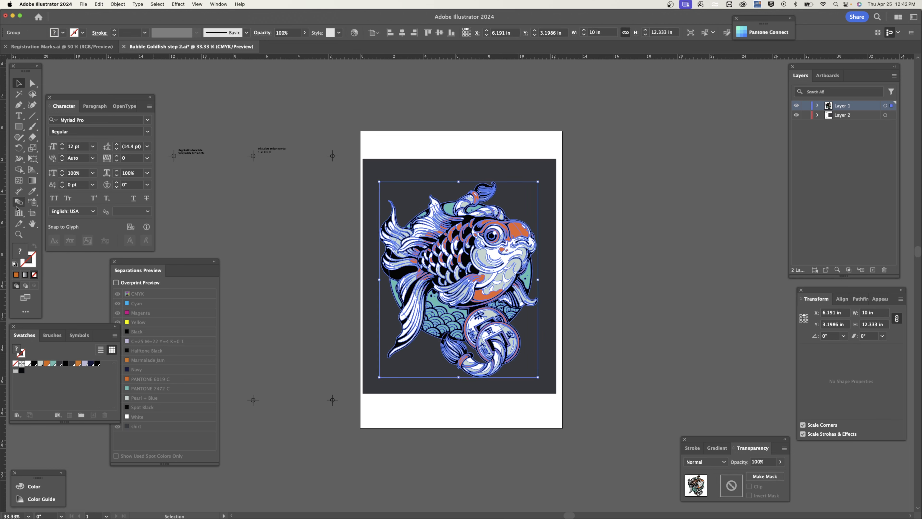
drag(4, 205, 459, 133)
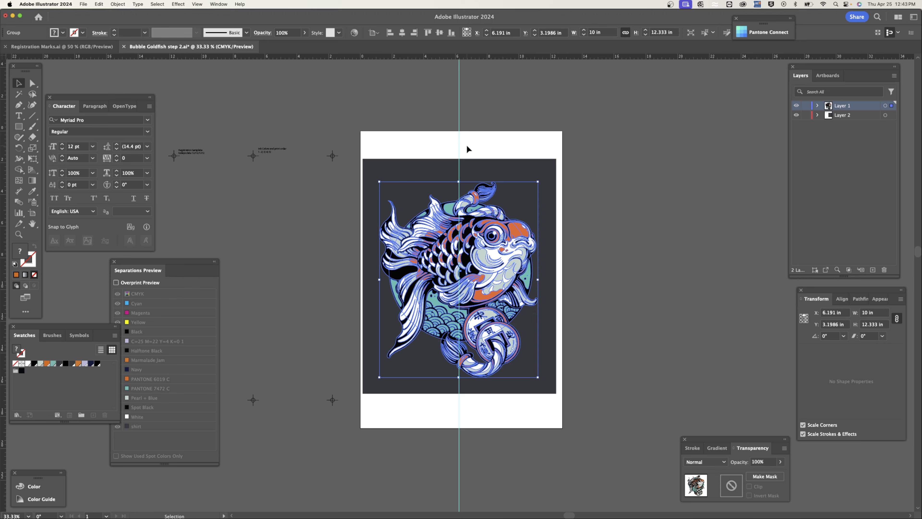
Zoom in, nudge the goldfish group right to X 6.2188 in against the guide, then zoom out
key(super+equal)
key(super+equal)
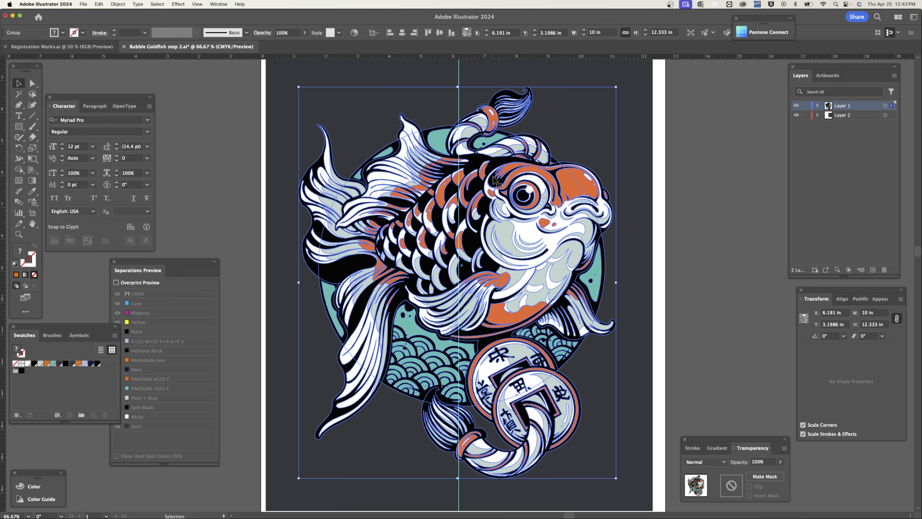
key(Right)
key(Right)
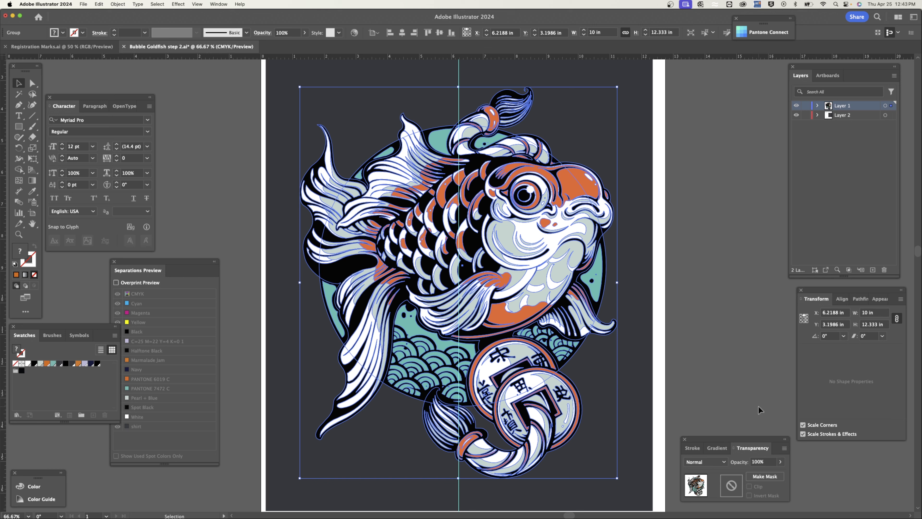
key(super+minus)
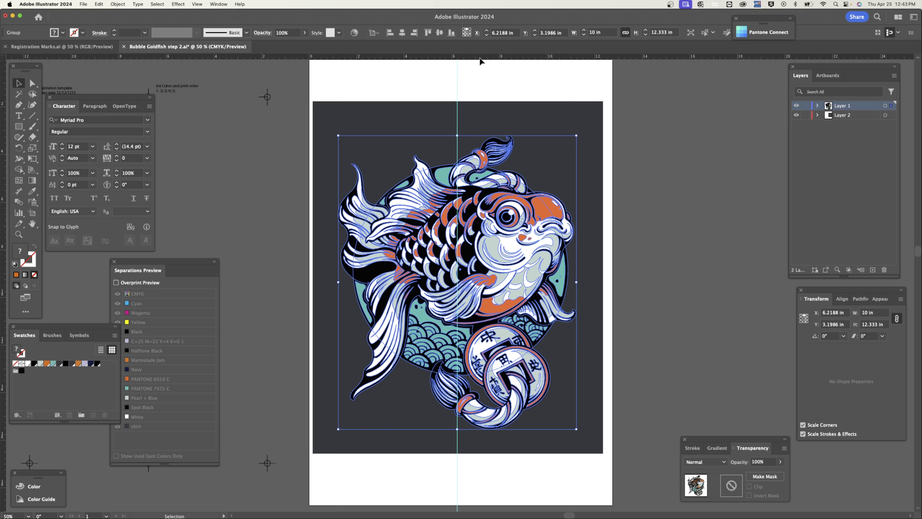
Place a horizontal guide at the fish's top edge and move the ruler zero point to the guide crossing
drag(480, 59, 465, 136)
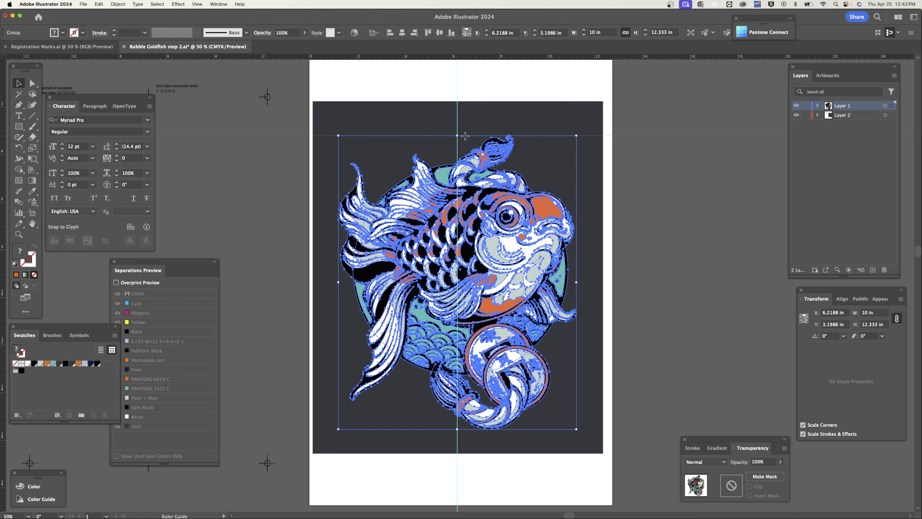
drag(465, 136, 465, 135)
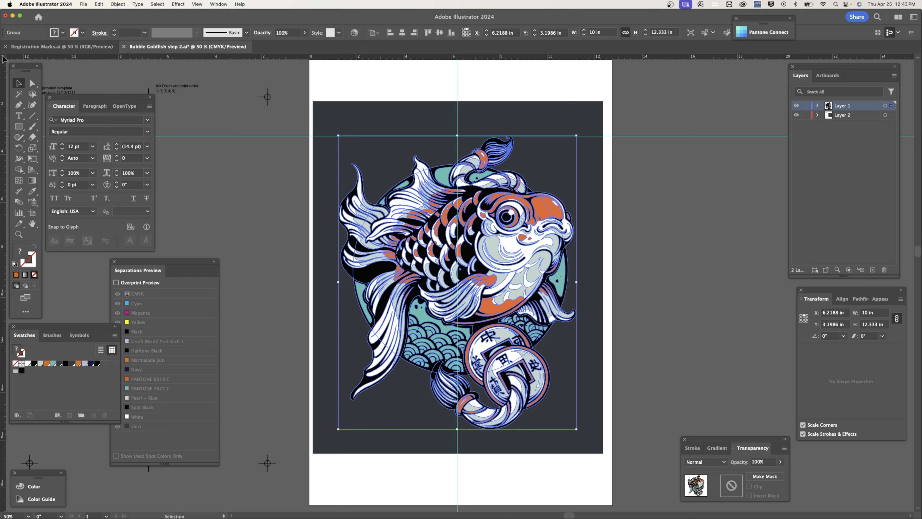
drag(4, 59, 458, 135)
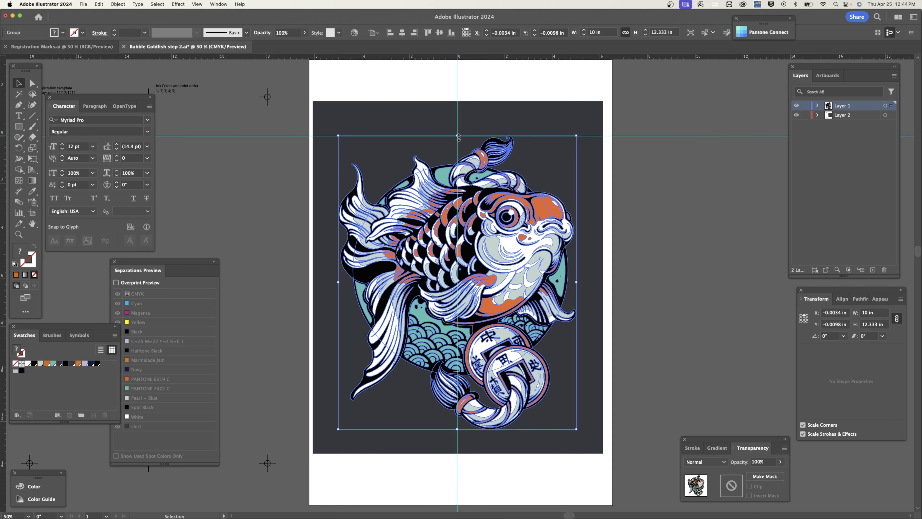
click(494, 82)
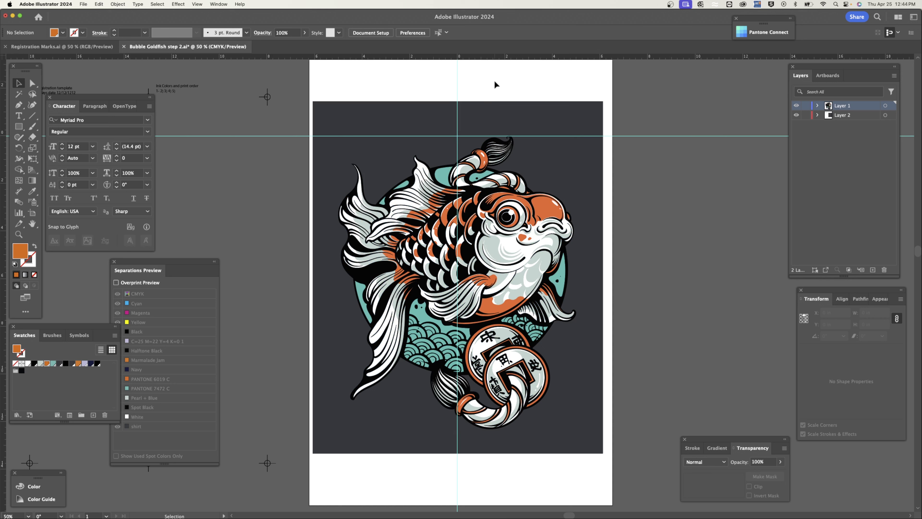
key(super+r)
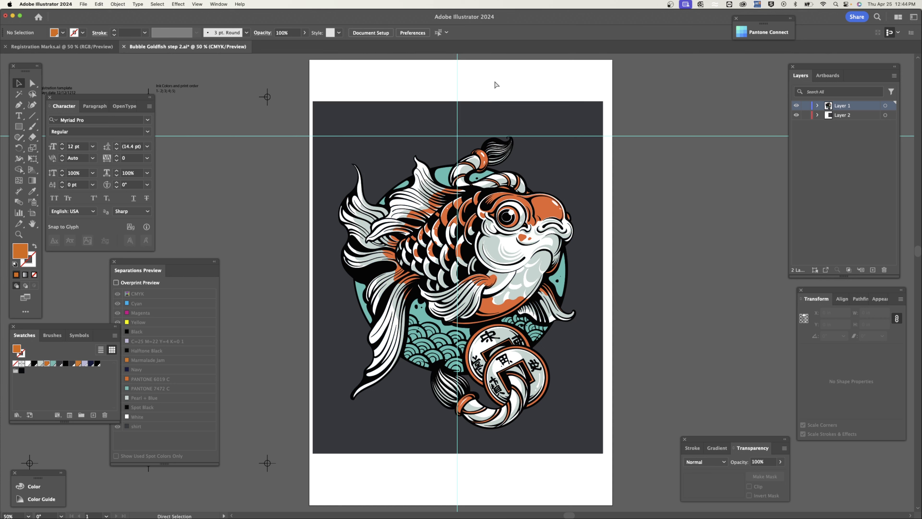
key(super+r)
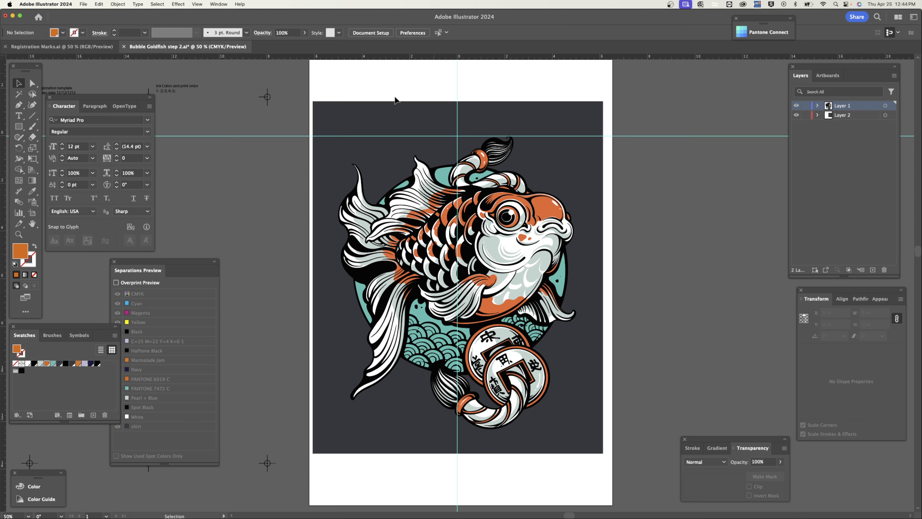
Add a second horizontal guide just below the background's top edge, then zoom back out
key(super+equal)
key(super+equal)
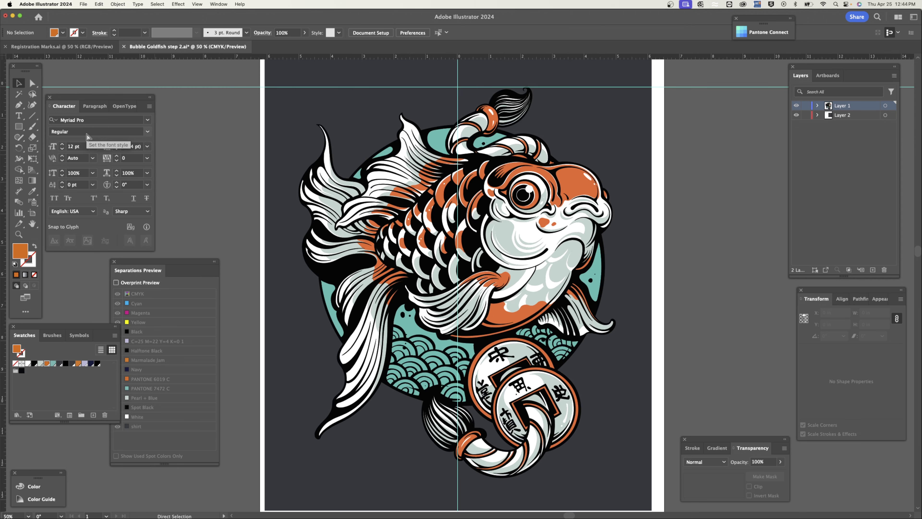
drag(248, 110, 256, 127)
scroll(287, 163, up, 10)
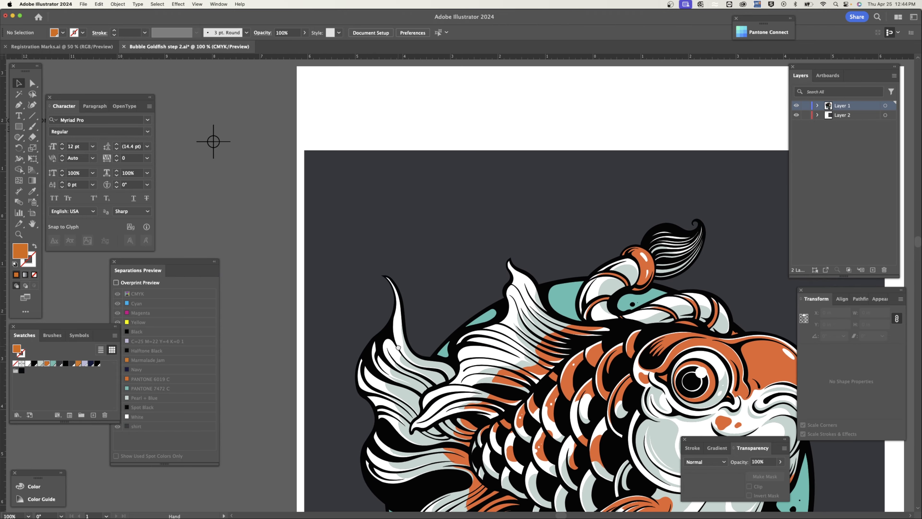
drag(527, 58, 375, 189)
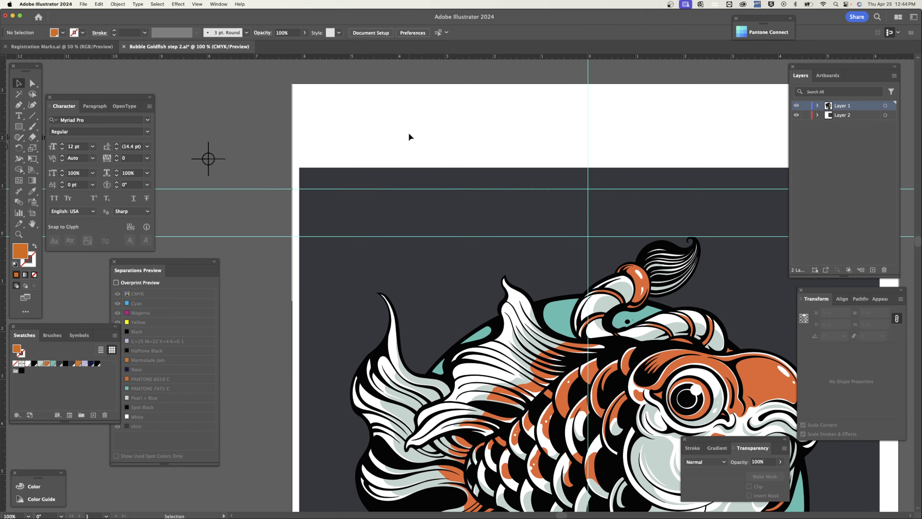
key(super+minus)
key(super+minus)
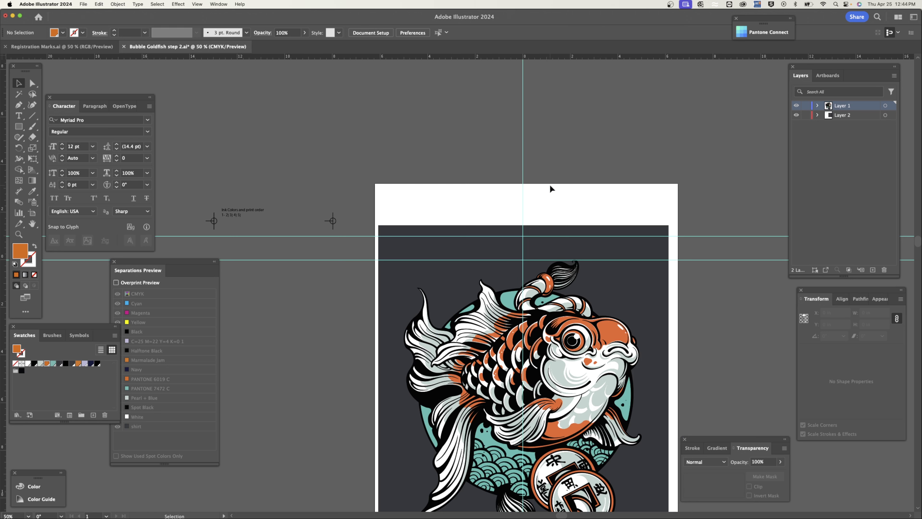
drag(550, 184, 527, 152)
key(super+minus)
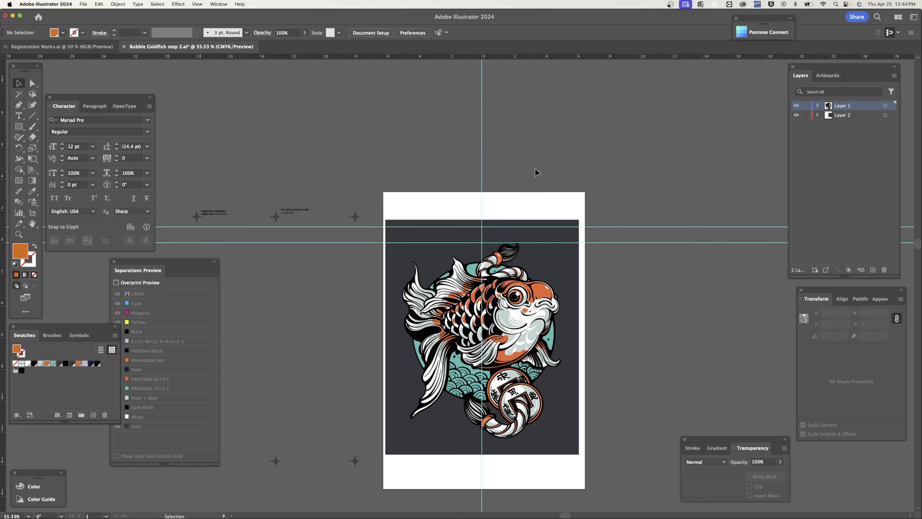
mouse_move(597, 271)
mouse_down()
mouse_move(603, 228)
mouse_move(636, 217)
mouse_up()
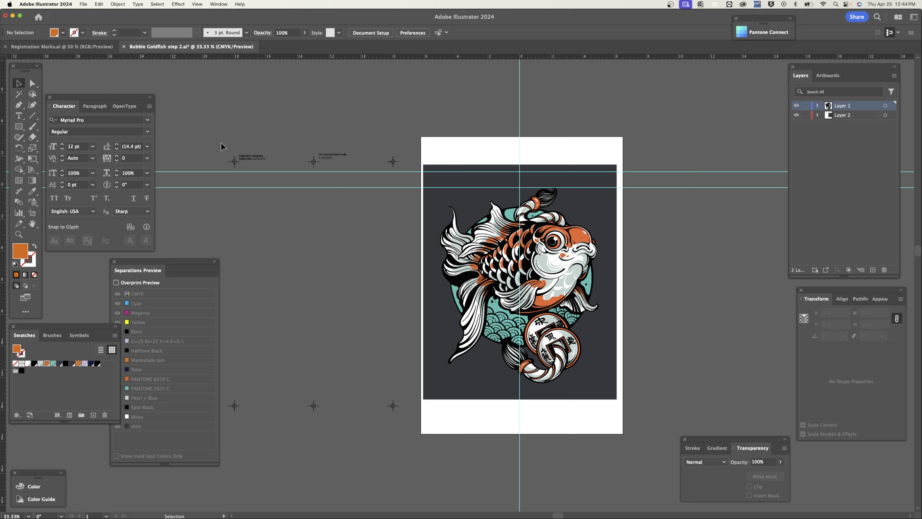
drag(220, 141, 403, 426)
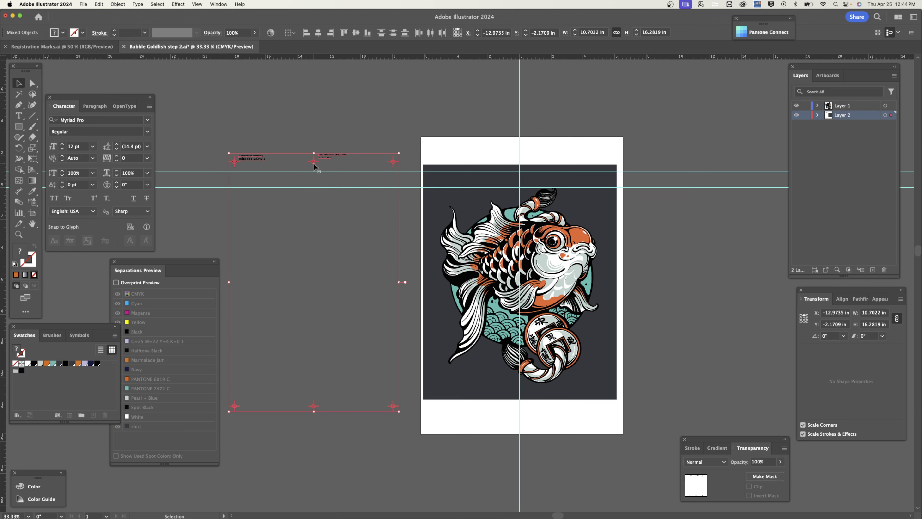
Move the registration marks and labels onto the artboard, centred around the goldfish
drag(314, 160, 521, 176)
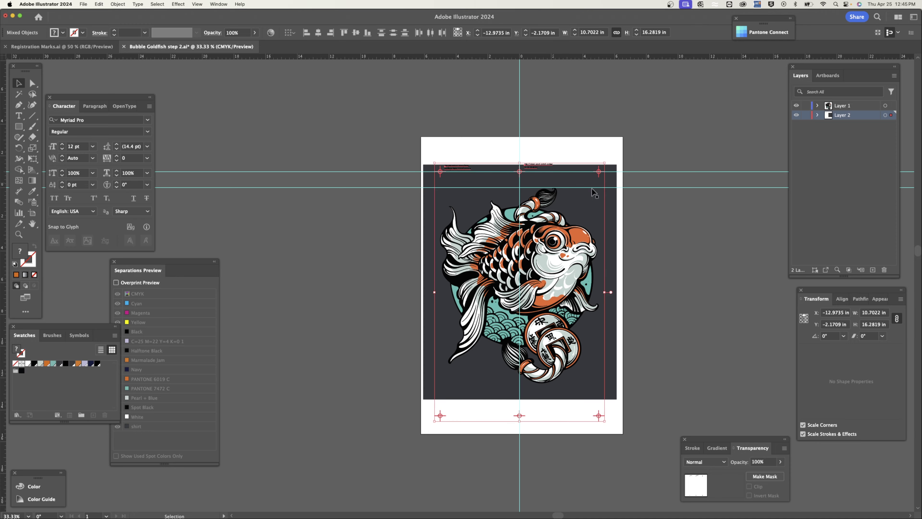
key(super+equal)
key(super+equal)
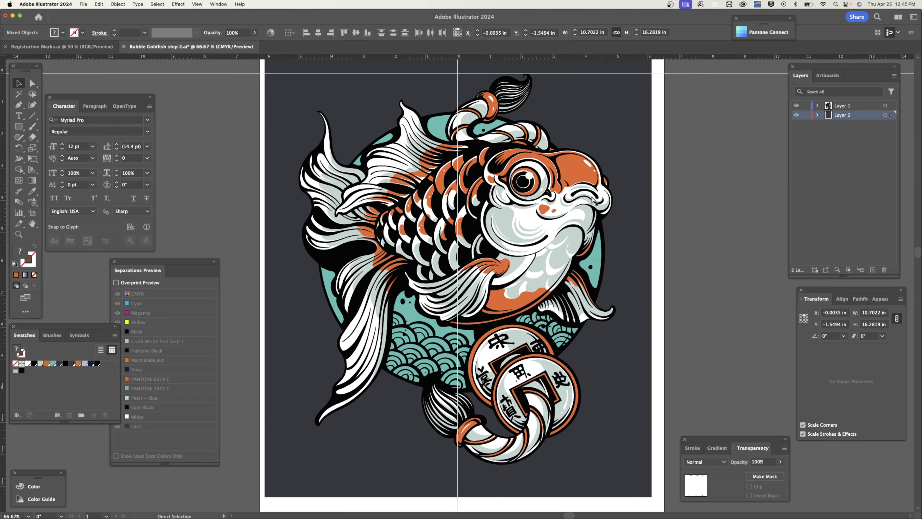
key(super+equal)
key(super+equal)
Lower the dark background's top edge below the top registration marks
drag(530, 145, 535, 369)
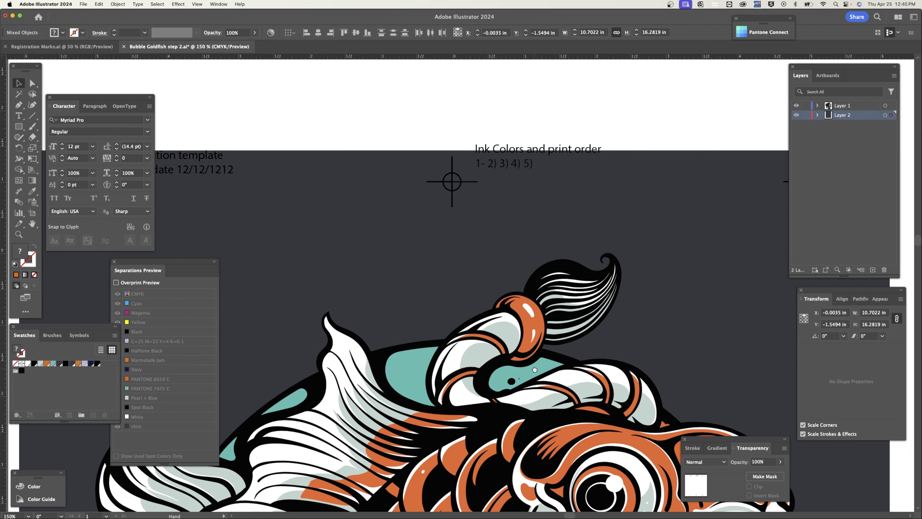
click(531, 118)
click(601, 218)
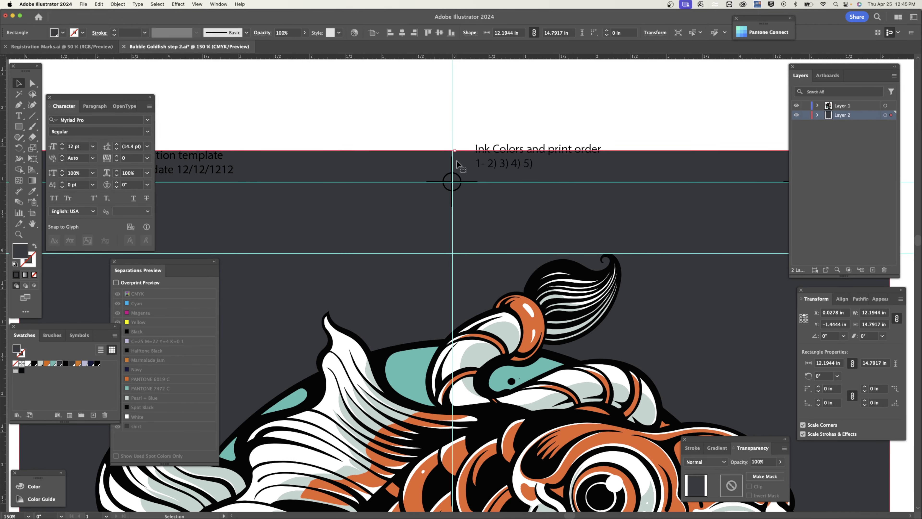
drag(454, 150, 453, 227)
click(472, 204)
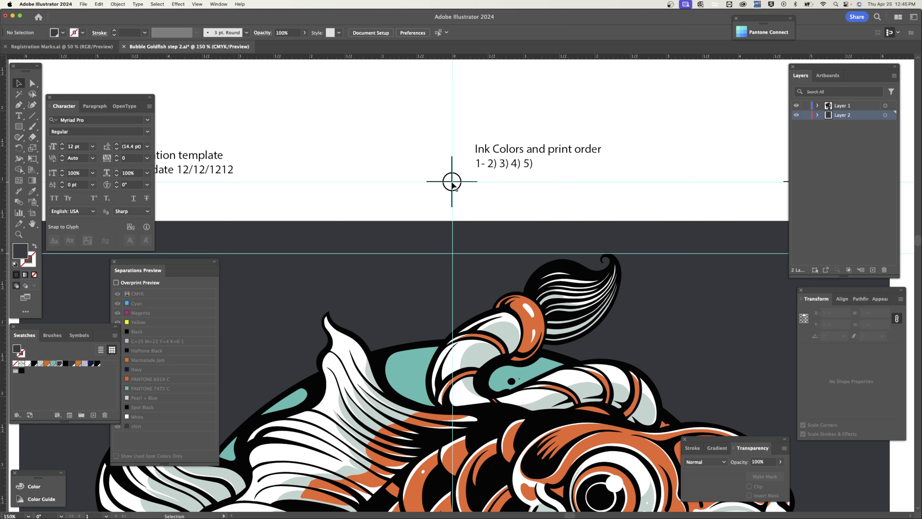
key(super+minus)
key(super+minus)
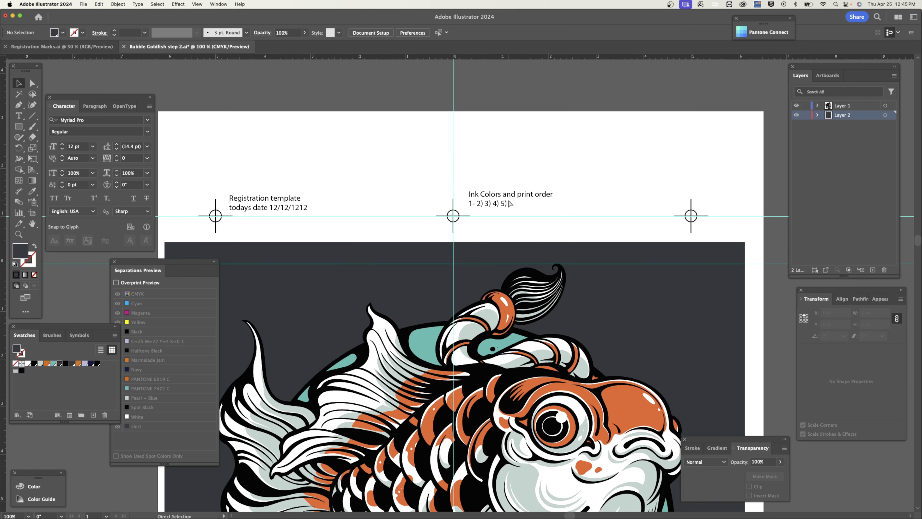
key(super+minus)
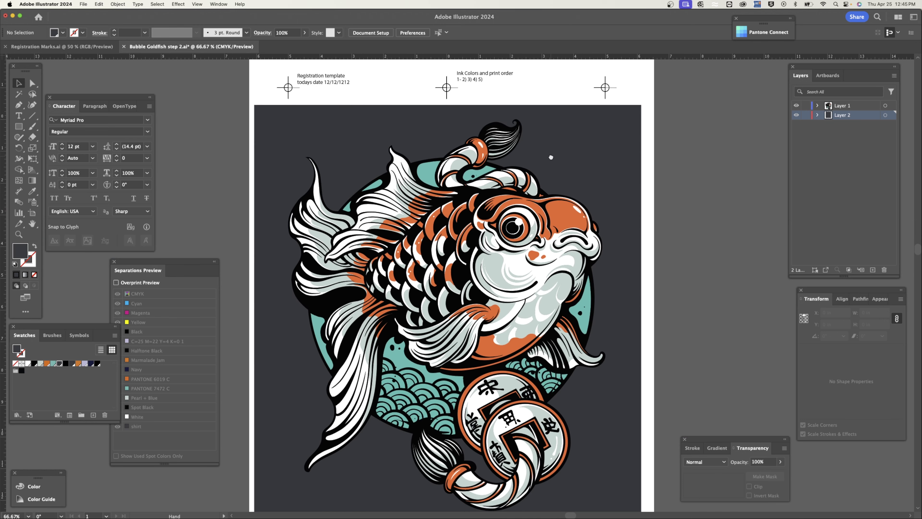
key(super+minus)
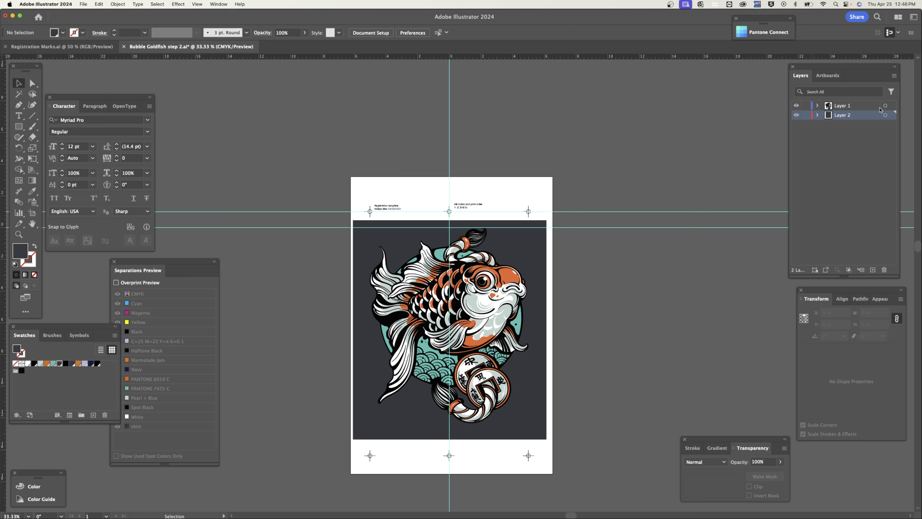
Add a new Layer 3 with default settings, move it to the top, and lock Layer 2
click(894, 76)
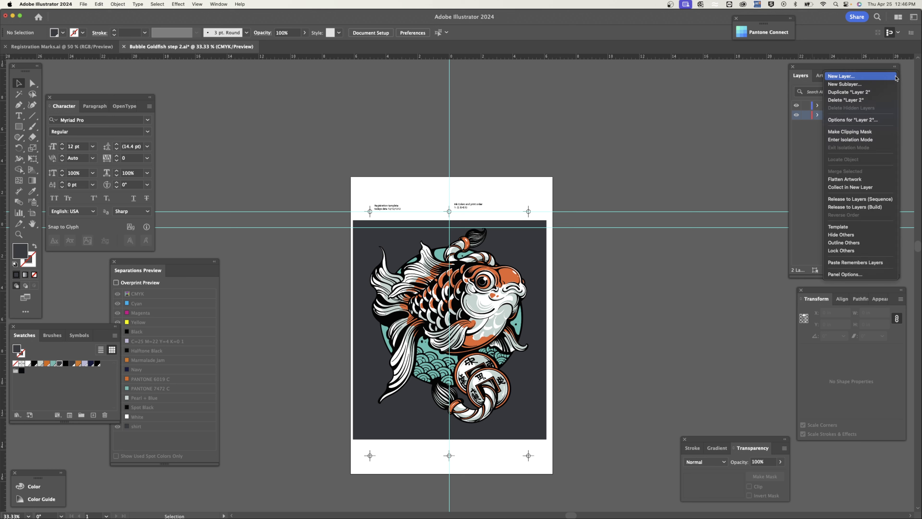
click(866, 76)
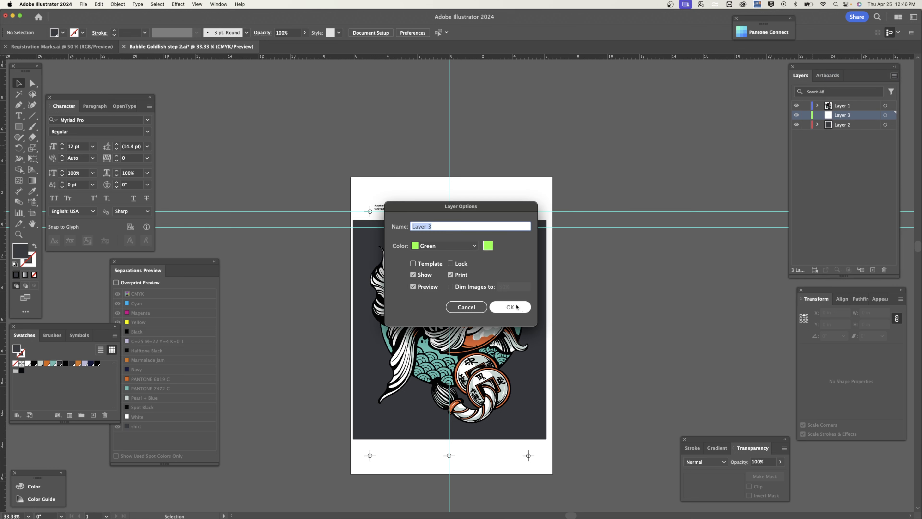
click(517, 307)
drag(861, 115, 858, 103)
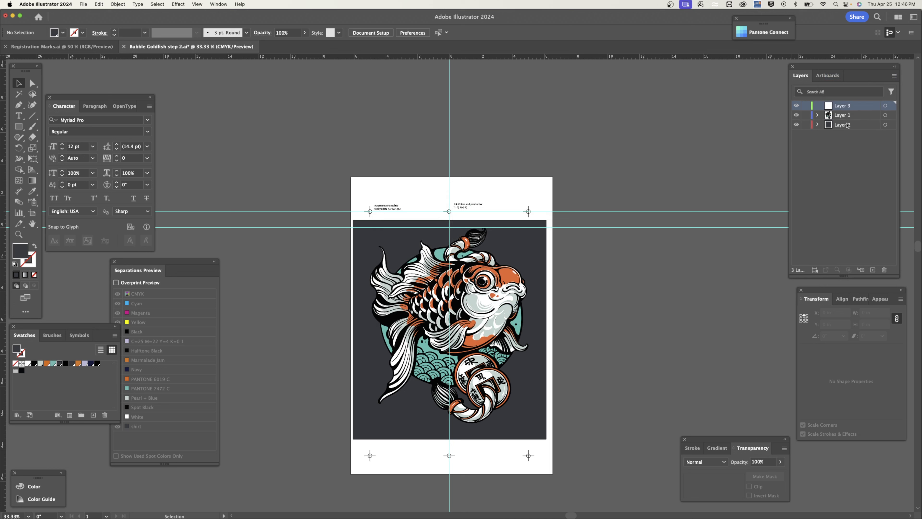
click(805, 124)
Copy the goldfish artwork and paste it in front on Layer 3 with Layer 1 hidden
drag(360, 225, 553, 429)
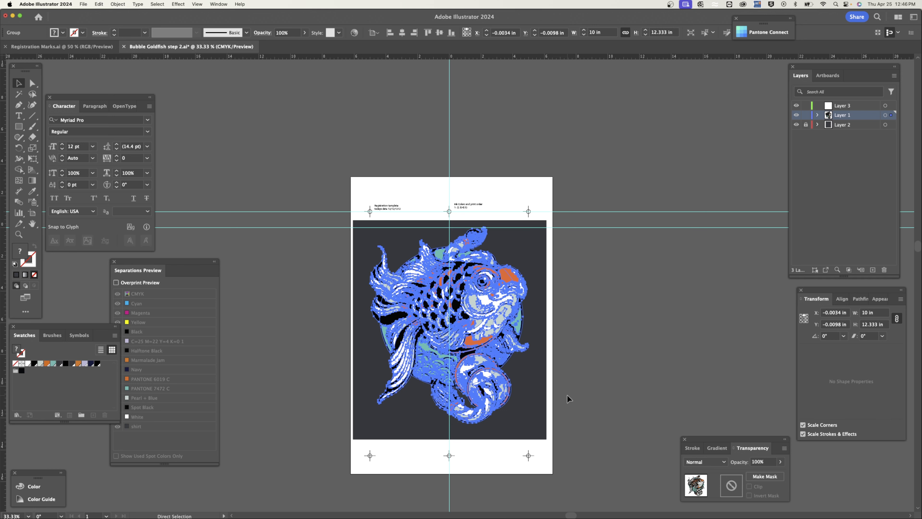
click(796, 115)
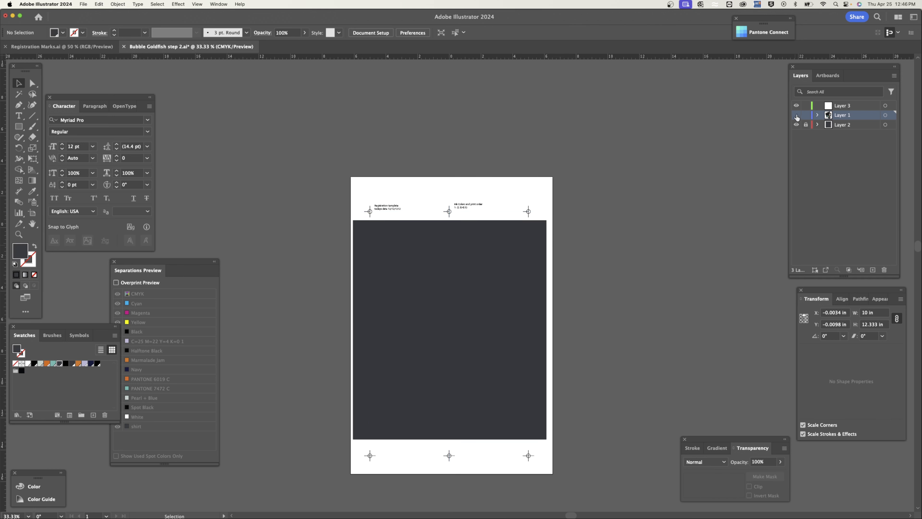
click(852, 106)
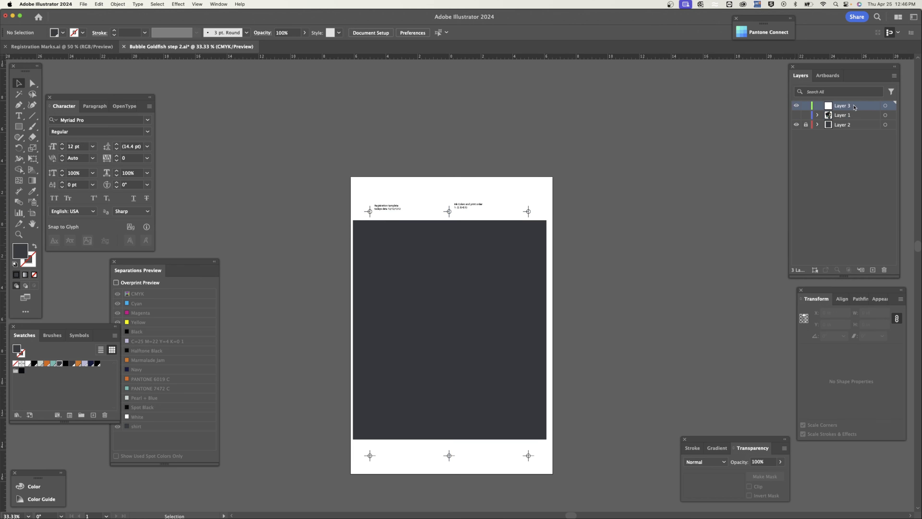
key(a)
key(super+f)
key(v)
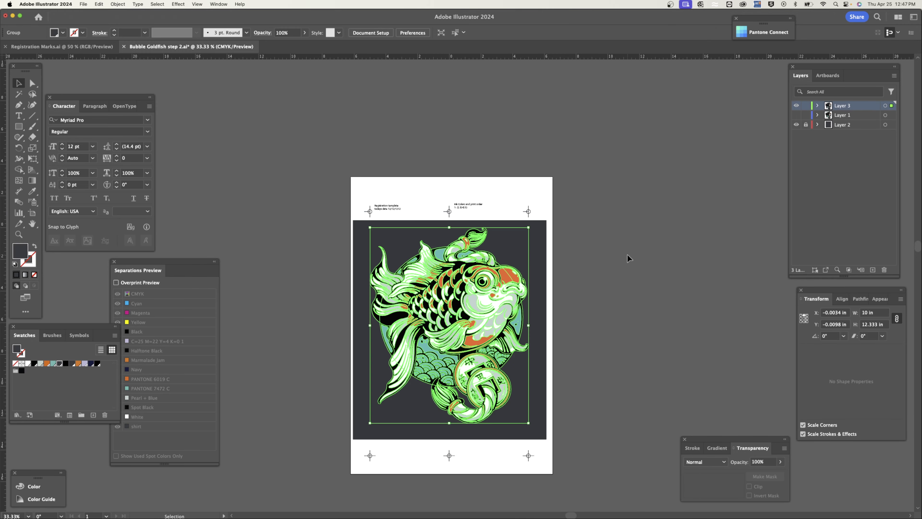
click(638, 255)
Show Layer 1 again, toggle Layer 3 to compare, and select the Layer 3 goldfish copy
click(796, 115)
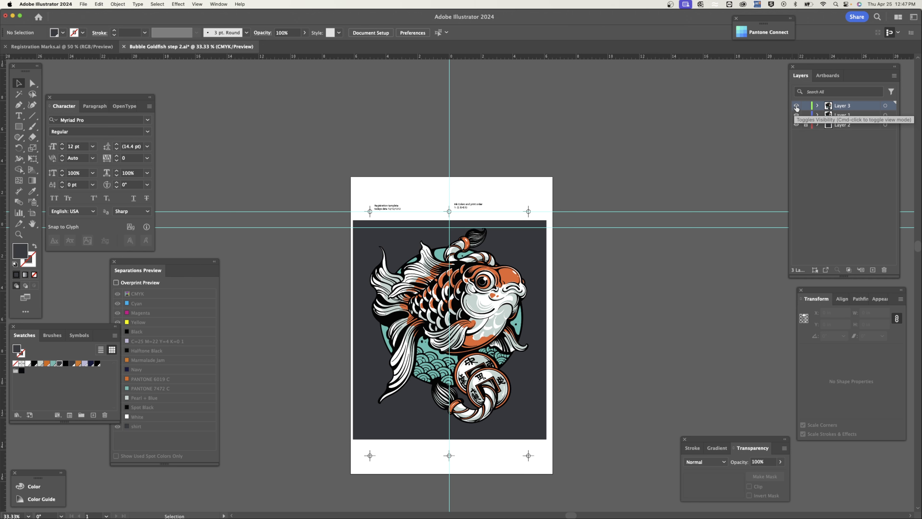
click(796, 106)
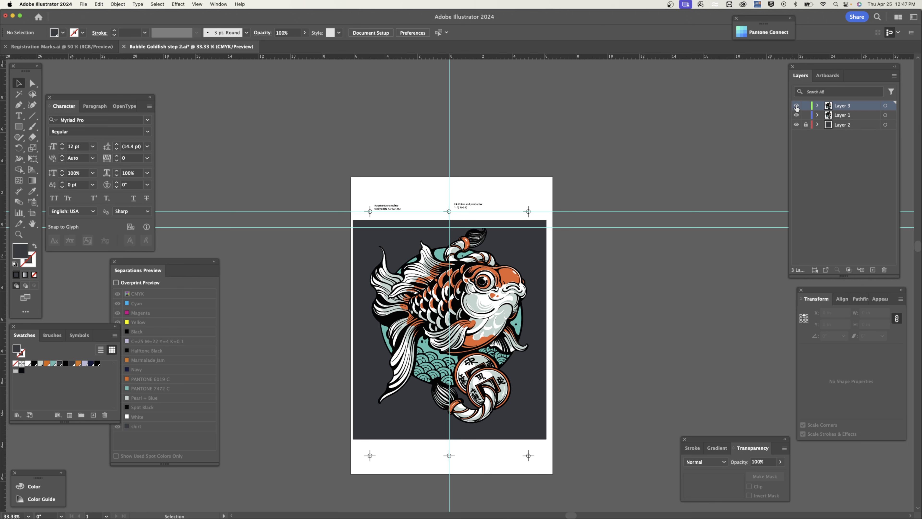
click(795, 106)
key(super+equal)
key(super+equal)
key(super+equal)
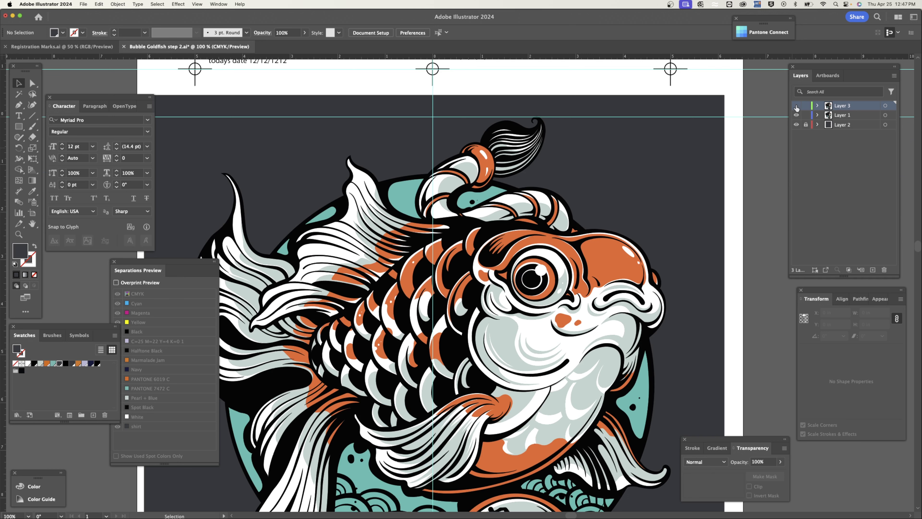
key(super+minus)
key(super+minus)
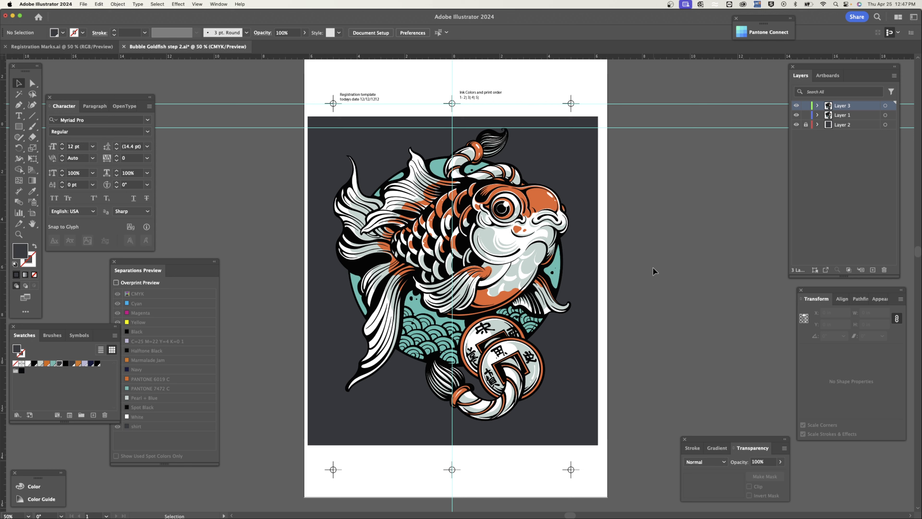
click(350, 277)
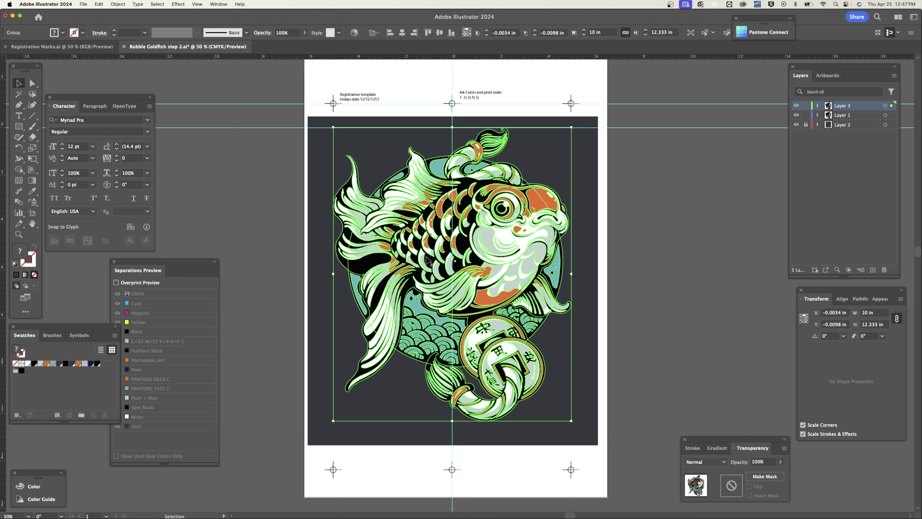
Hide Layer 1, select the Layer 3 goldfish copy, and apply Pathfinder Divide
click(637, 245)
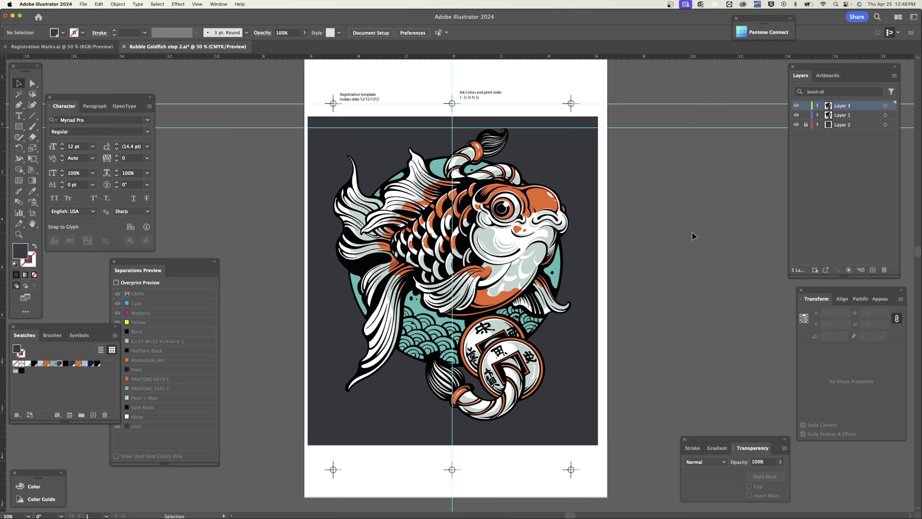
click(795, 115)
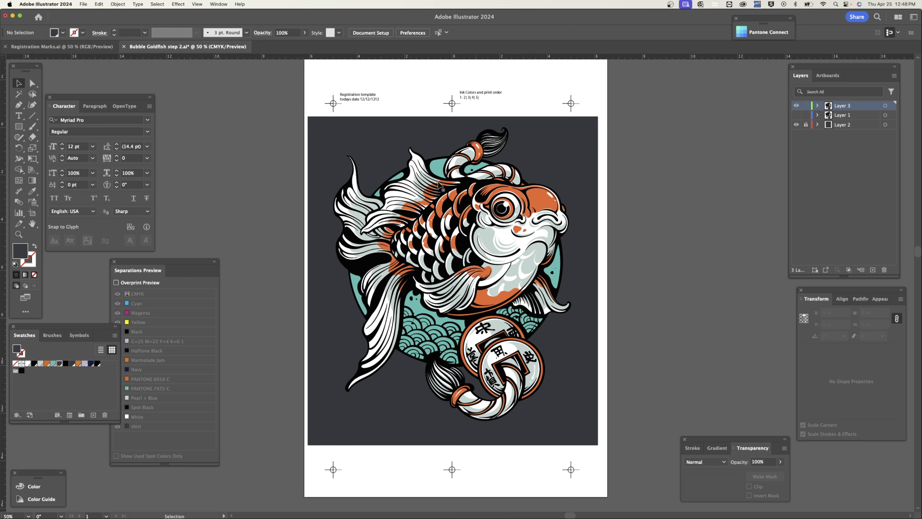
drag(285, 125, 651, 425)
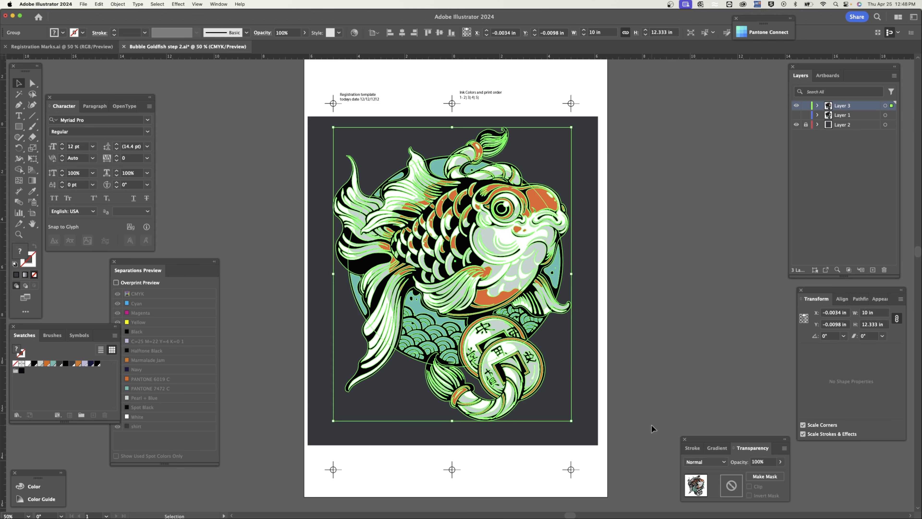
click(859, 301)
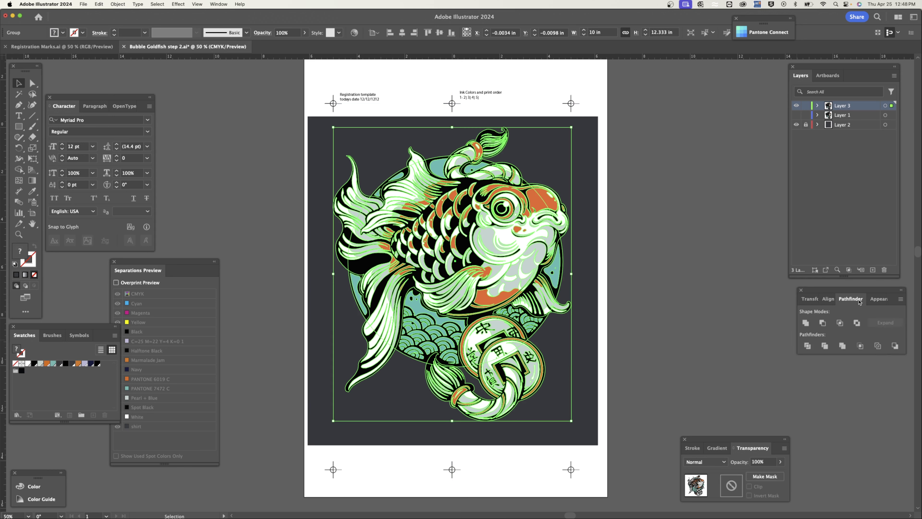
click(807, 346)
click(807, 348)
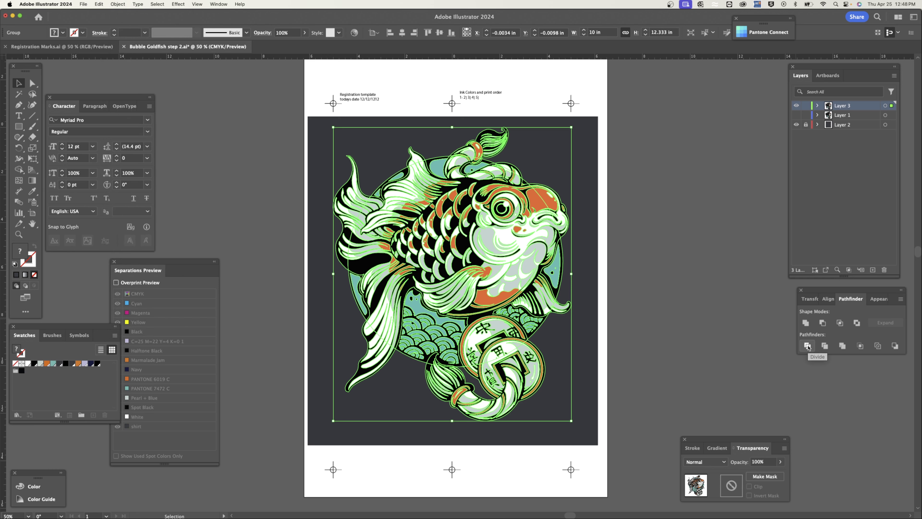
key(super+shift+a)
click(541, 264)
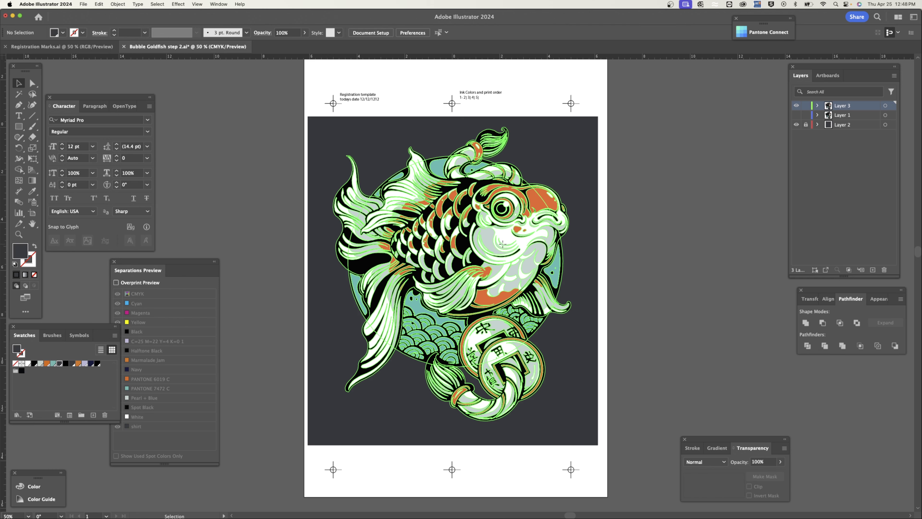
Ungroup the divided goldfish and select the black scale linework compound path
right_click(522, 213)
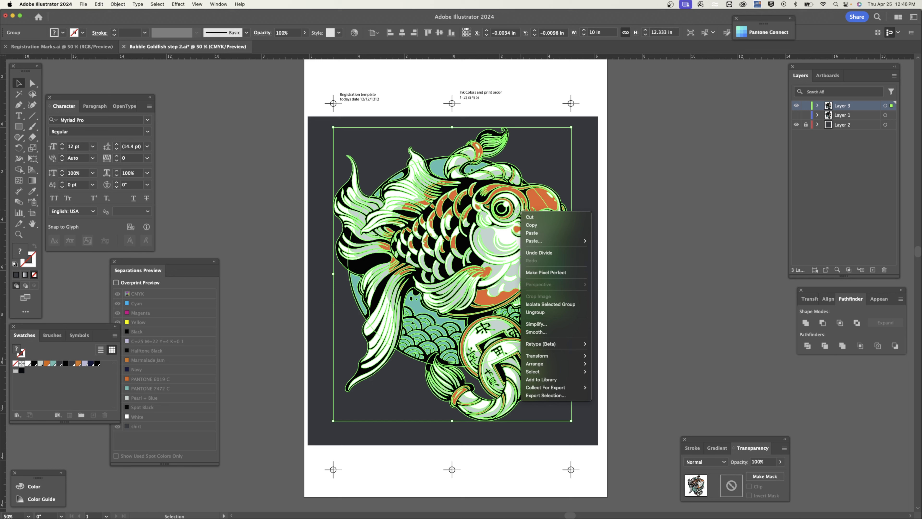
click(543, 313)
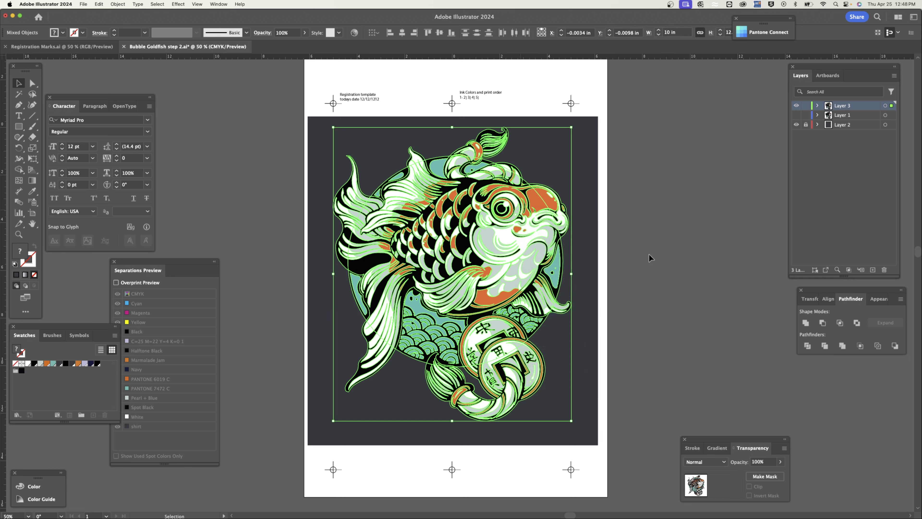
click(649, 254)
click(465, 244)
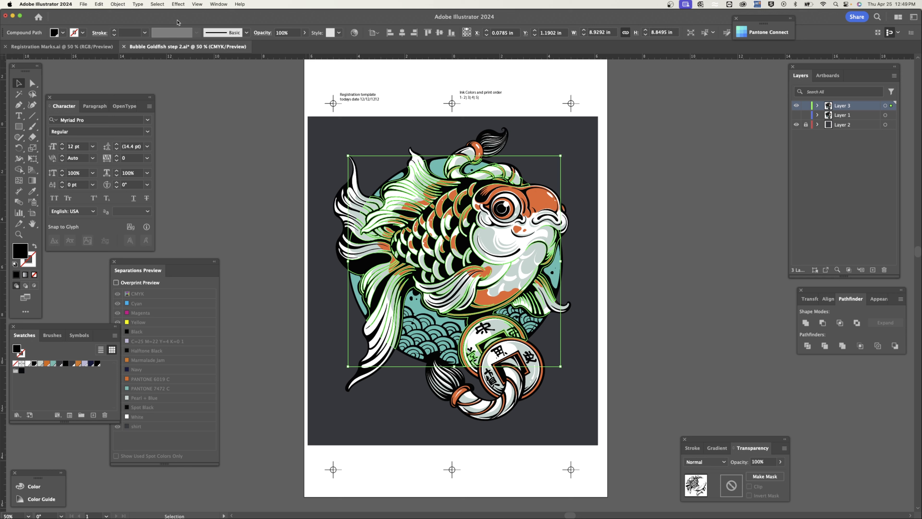
Select all black-filled linework with Same Fill Color and drag it off the artboard to the right
click(156, 4)
mouse_move(166, 79)
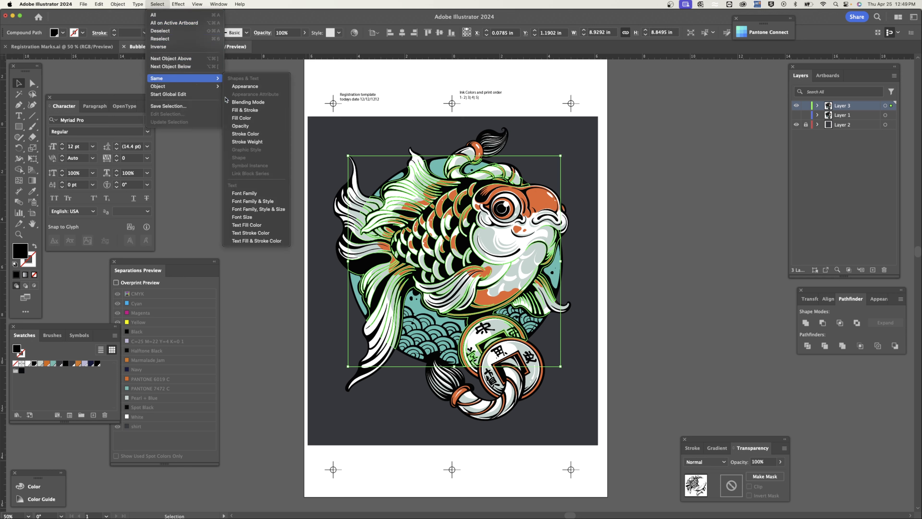
click(241, 118)
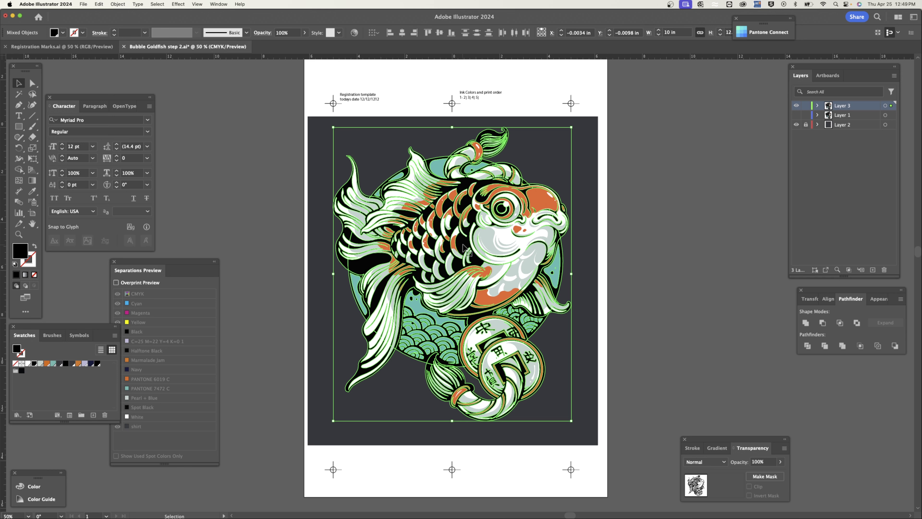
drag(464, 248, 762, 254)
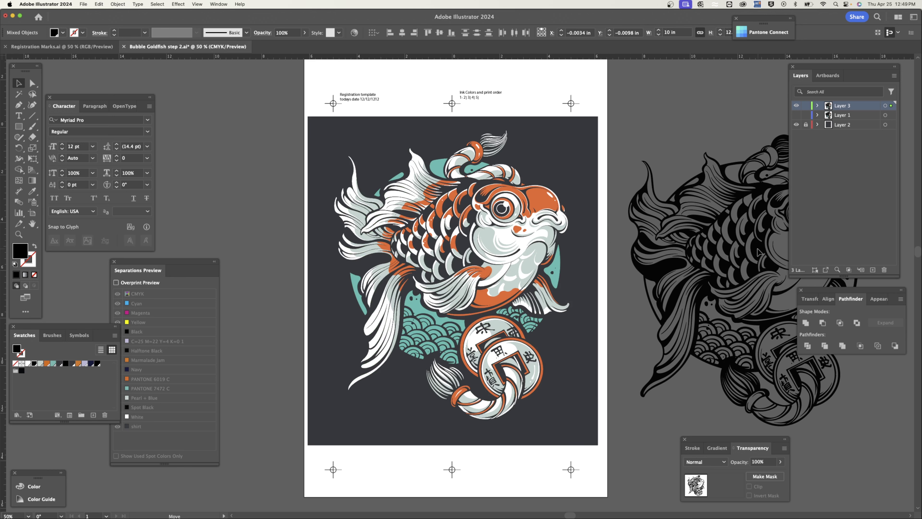
click(665, 126)
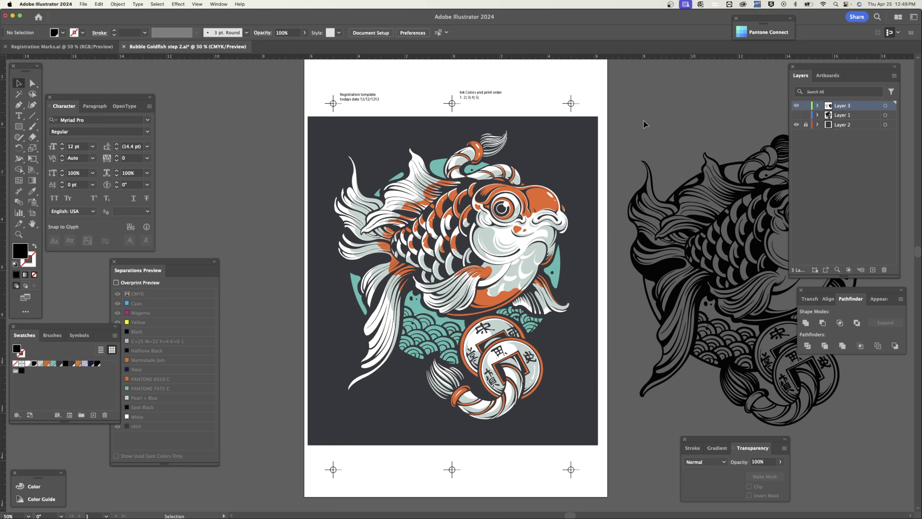
Hide Layer 2's dark background and registration marks, then check the remaining coloured fish pieces
click(795, 124)
drag(555, 130, 351, 477)
click(246, 225)
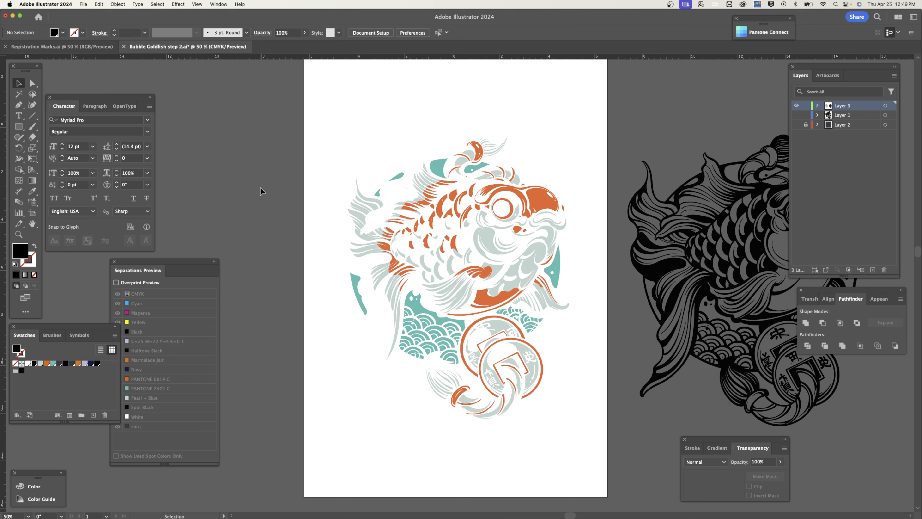
Undo the move and hiding, putting the black linework back over the dark background
key(super+z)
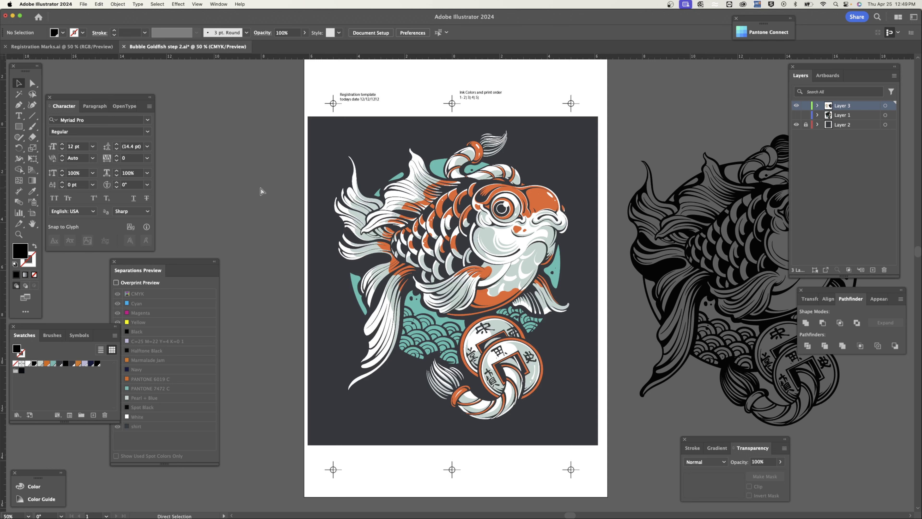
key(super+z)
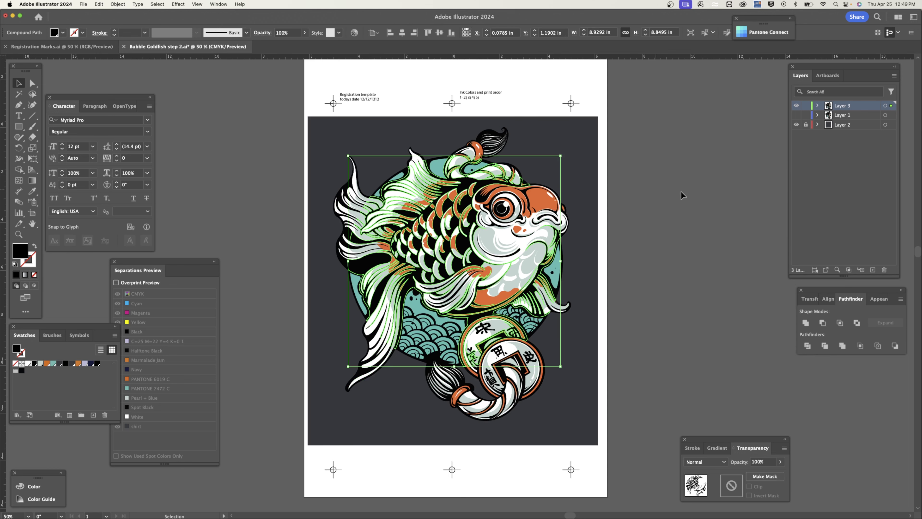
click(710, 205)
key(a)
click(539, 199)
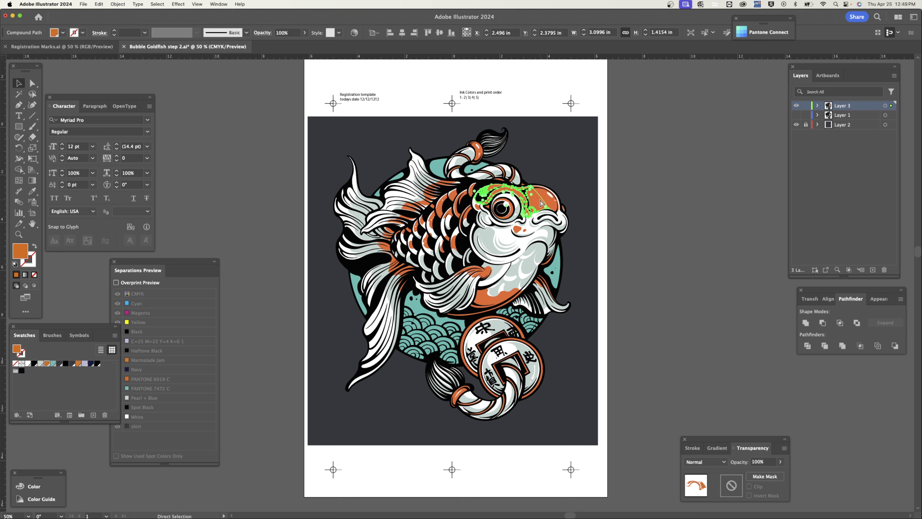
key(super+shift+a)
key(super+a)
key(super+shift+a)
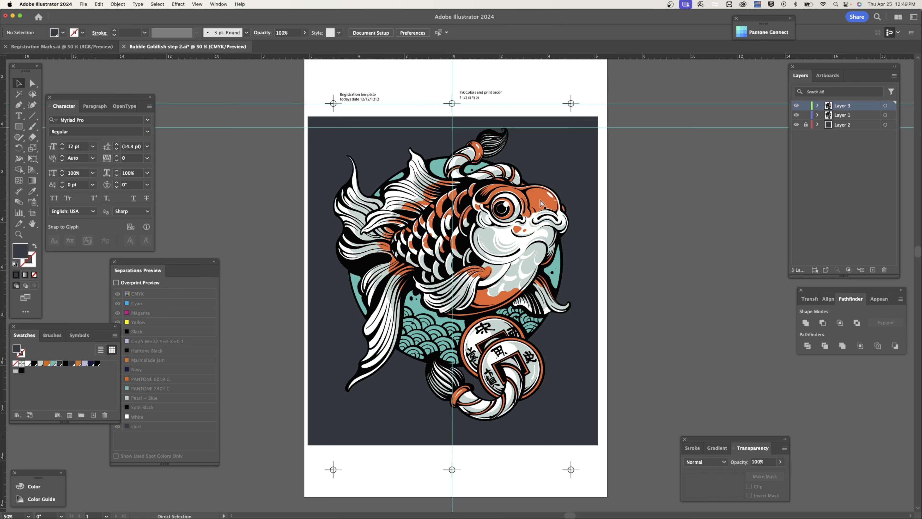
key(v)
Compare the divided fish with the original, ending with Layer 3 shown and Layer 1 hidden
click(543, 199)
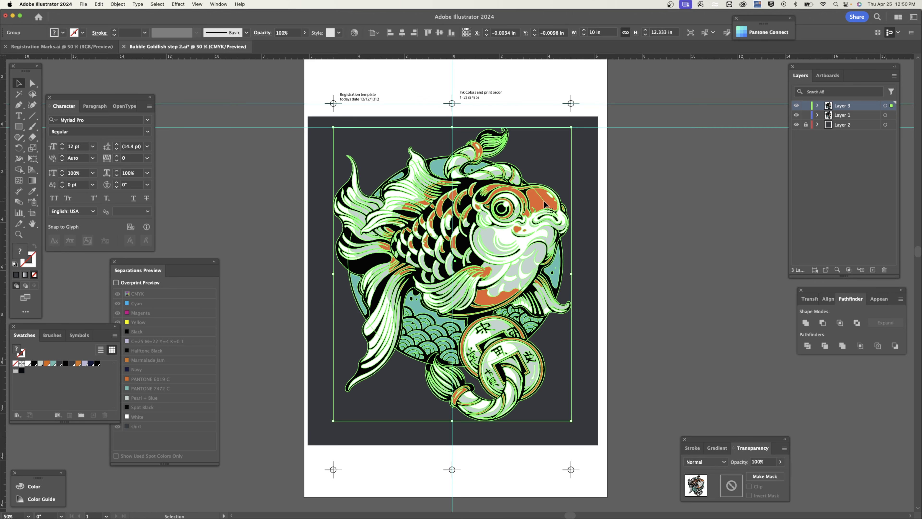
key(super+3)
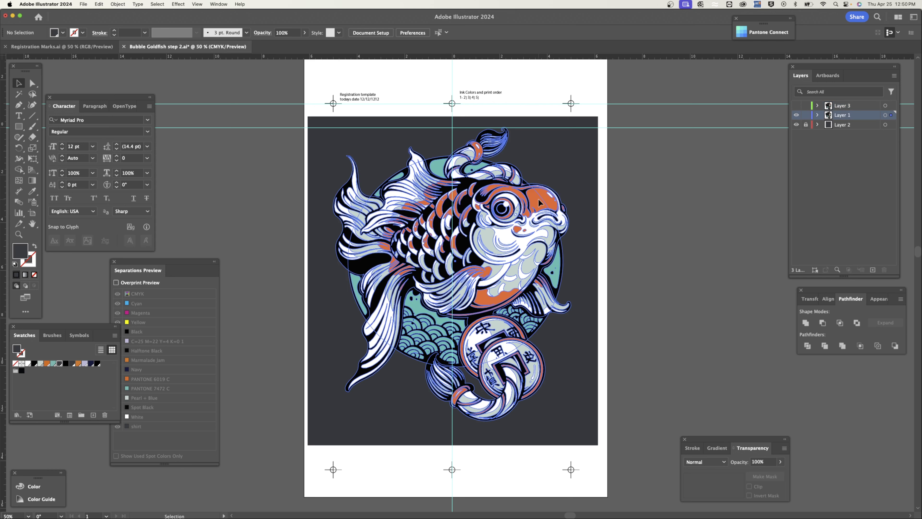
click(539, 200)
click(744, 183)
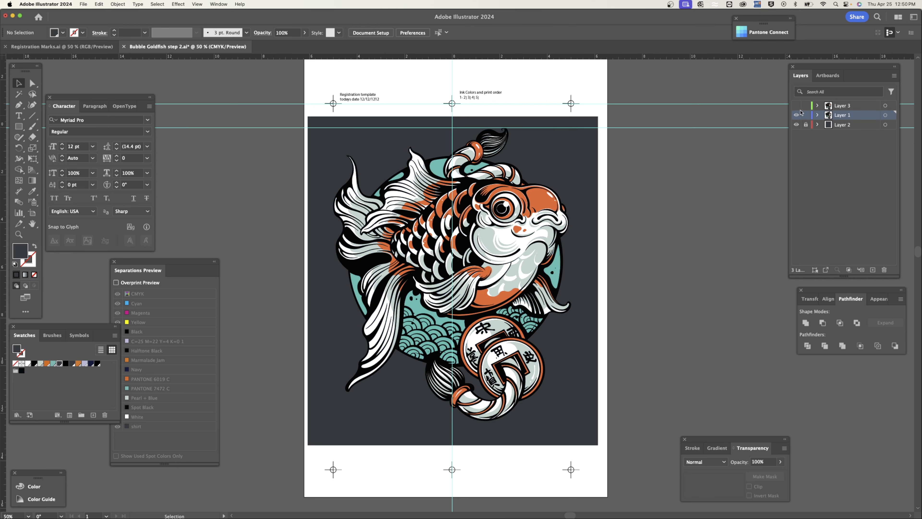
click(796, 106)
click(796, 114)
Ungroup the divided fish on Layer 3 into separate pieces, such as the orange eye patch
click(552, 205)
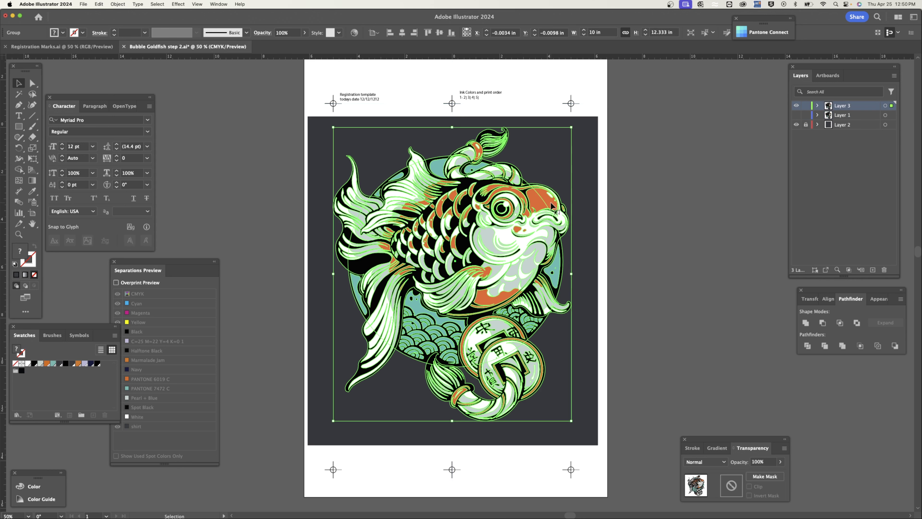
right_click(551, 205)
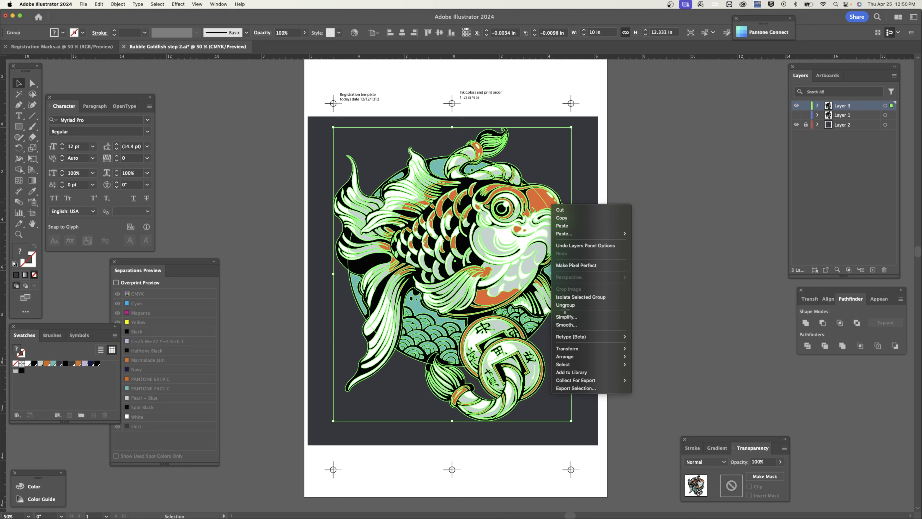
click(573, 305)
click(707, 218)
click(543, 210)
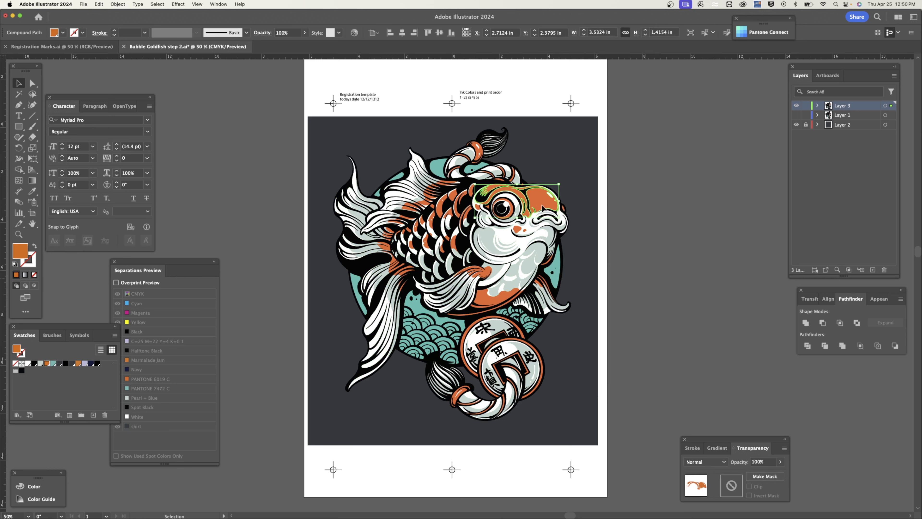
click(675, 199)
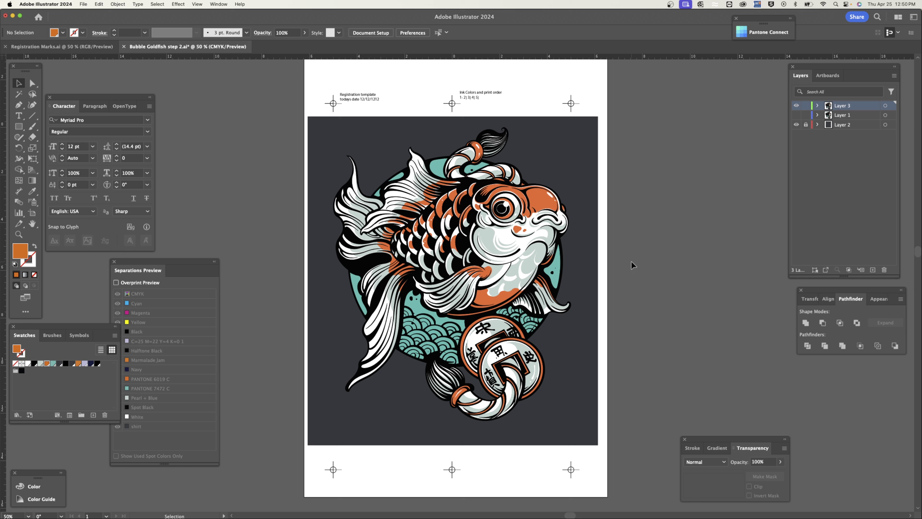
Select every orange-filled piece with Same Fill Color and fill them white
click(539, 199)
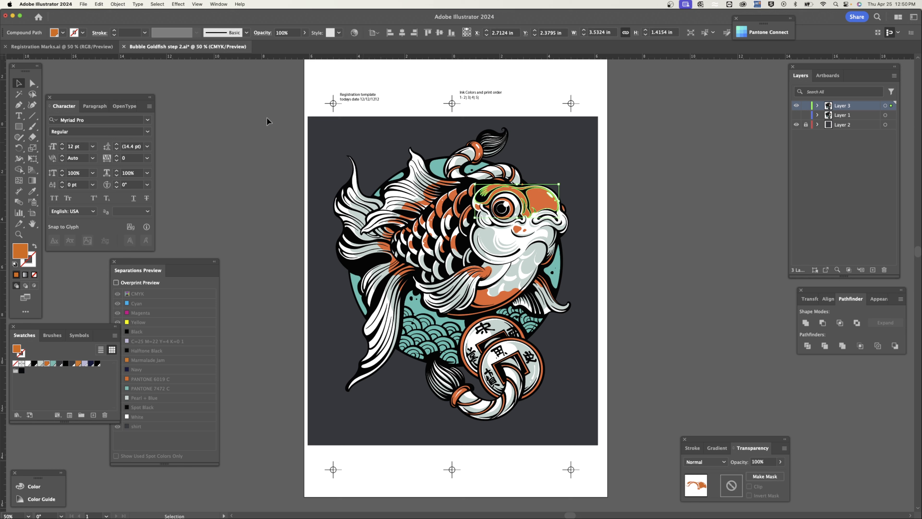
click(158, 4)
mouse_move(165, 80)
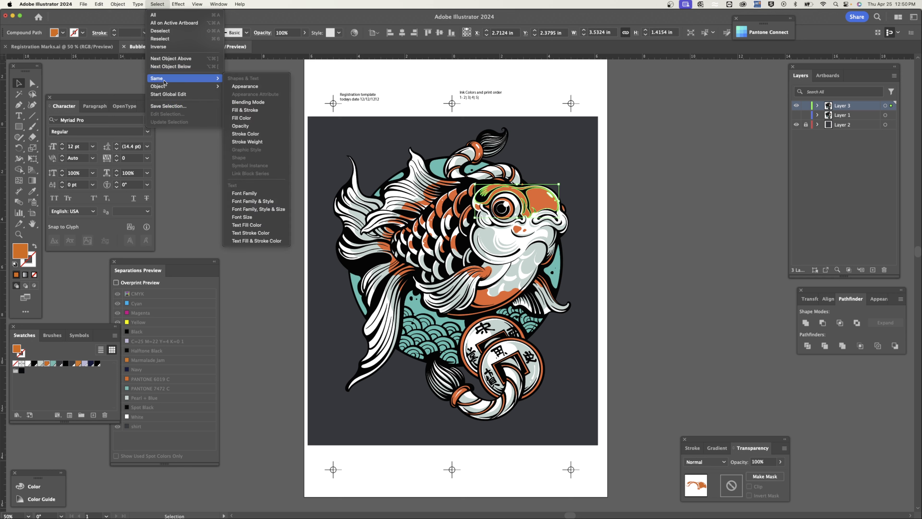
click(241, 117)
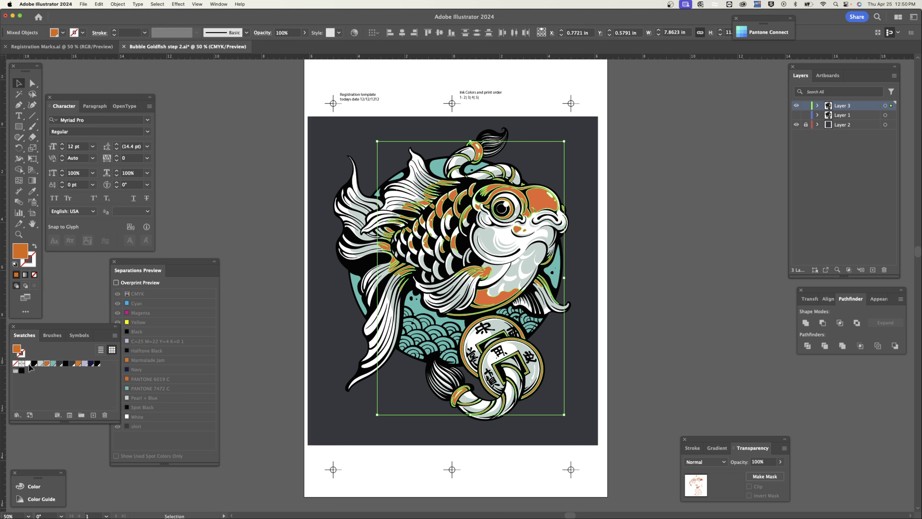
click(28, 363)
click(267, 239)
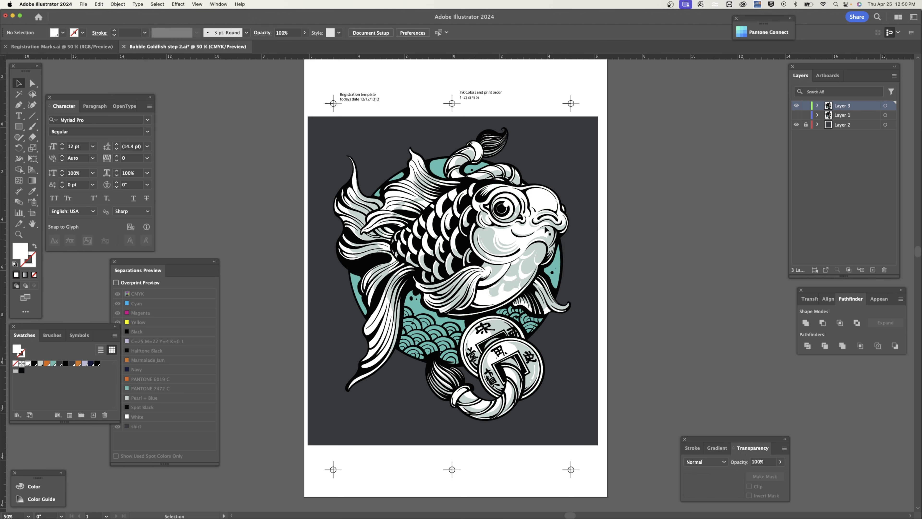
Select every pale grey piece with Same Fill Color and fill them white
click(486, 234)
click(160, 4)
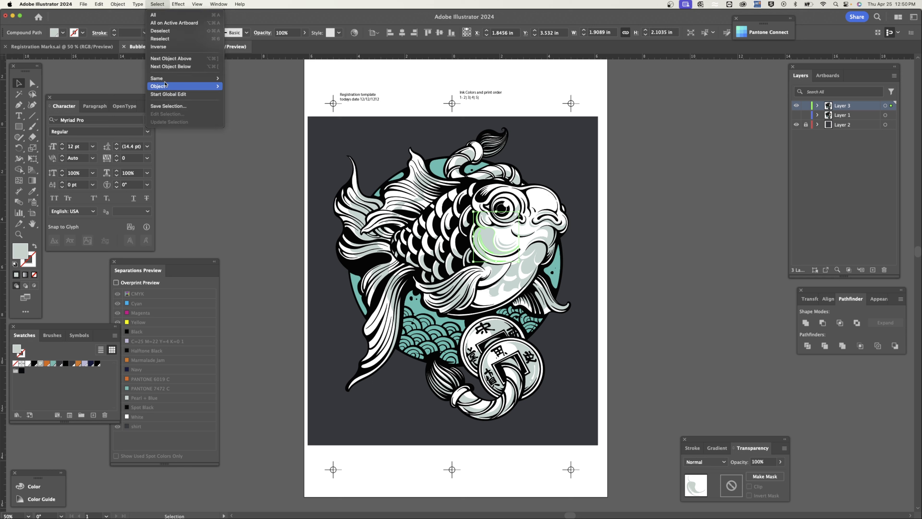
mouse_move(167, 78)
click(244, 118)
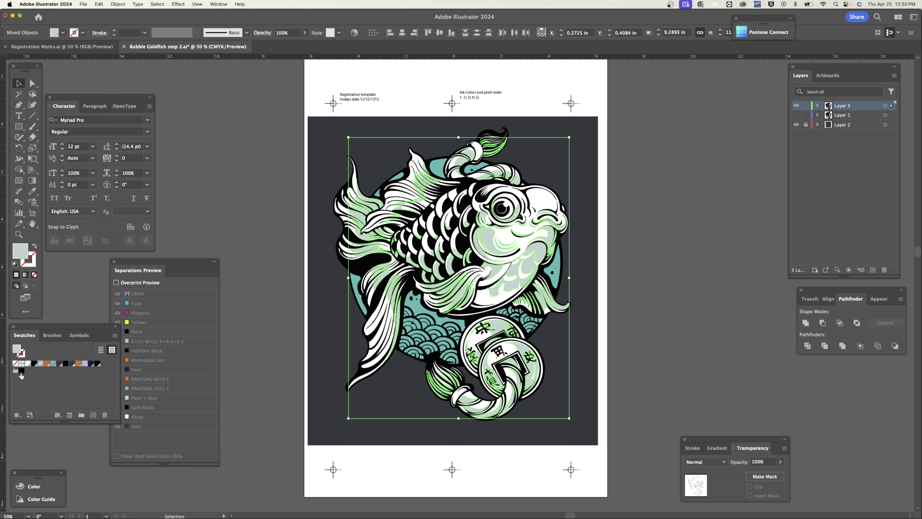
click(27, 363)
click(299, 280)
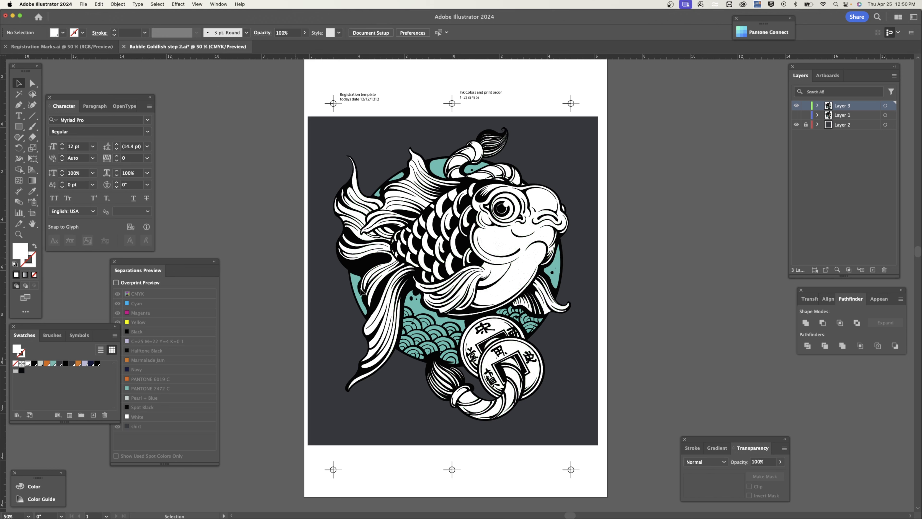
Fill the teal circle and waves group white
click(425, 314)
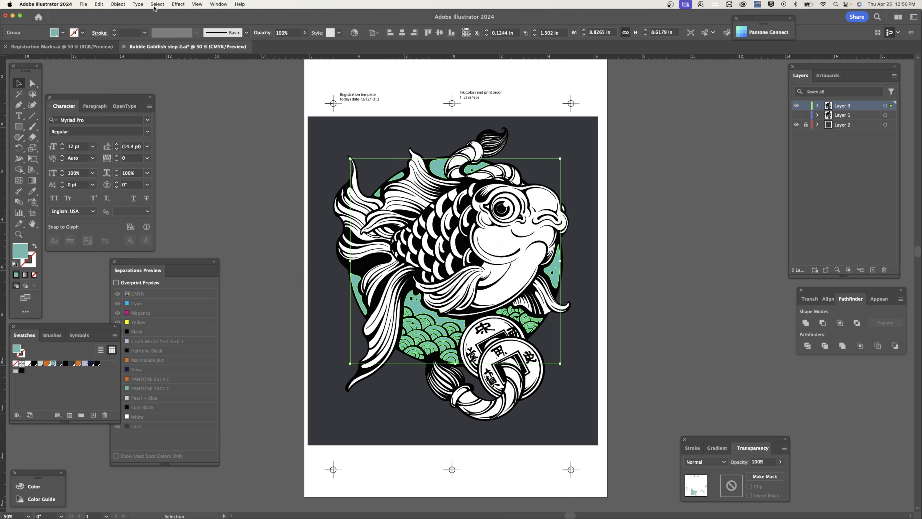
click(29, 364)
click(251, 226)
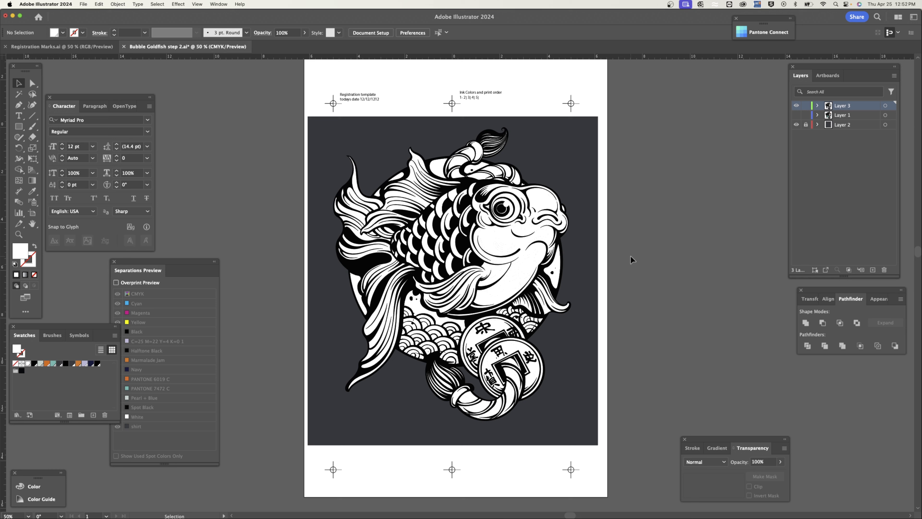
key(a)
Undo the white fills back to the orange-filled goldfish
key(super+z)
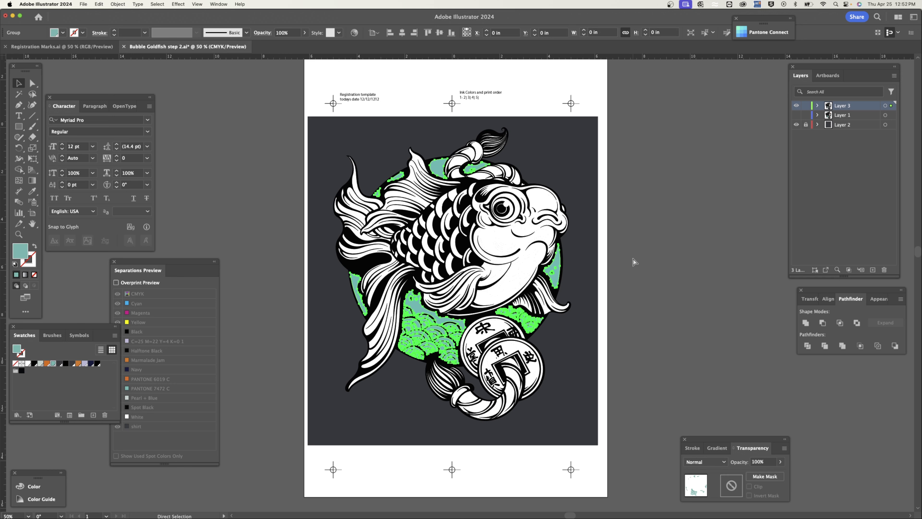
key(super+z)
key(super+z)
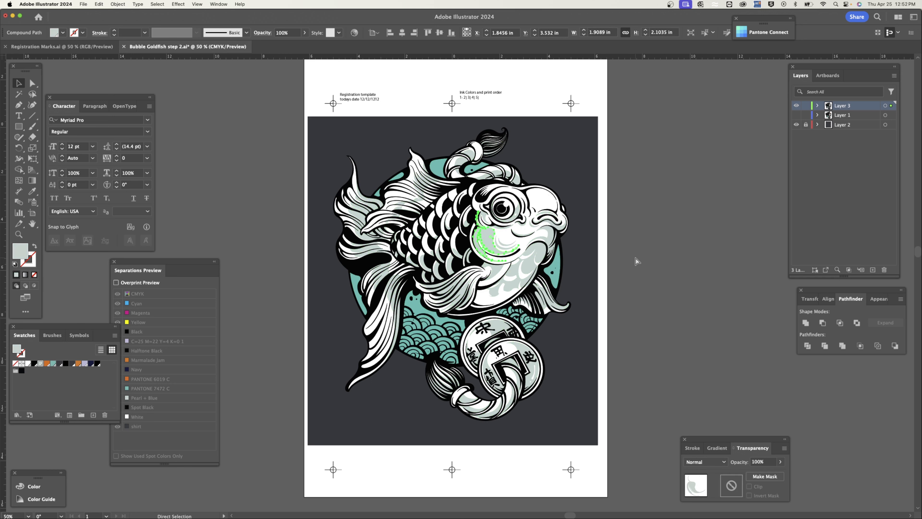
key(v)
key(super+z)
click(550, 207)
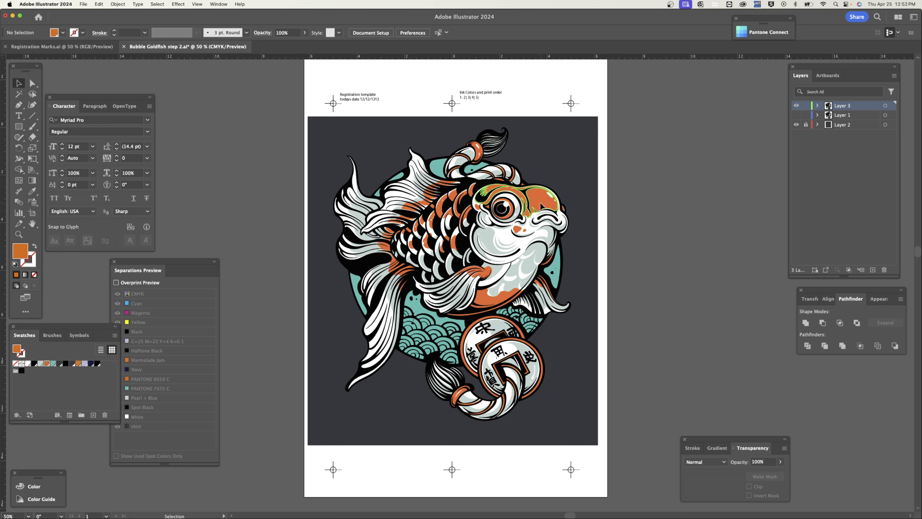
click(622, 209)
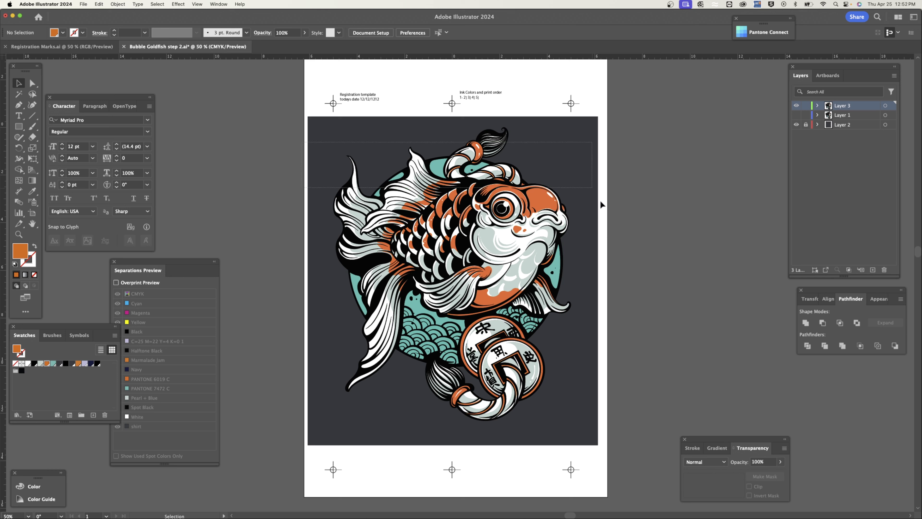
Select all the fish artwork, apply Pathfinder Divide, and ungroup the resulting pieces
key(super+a)
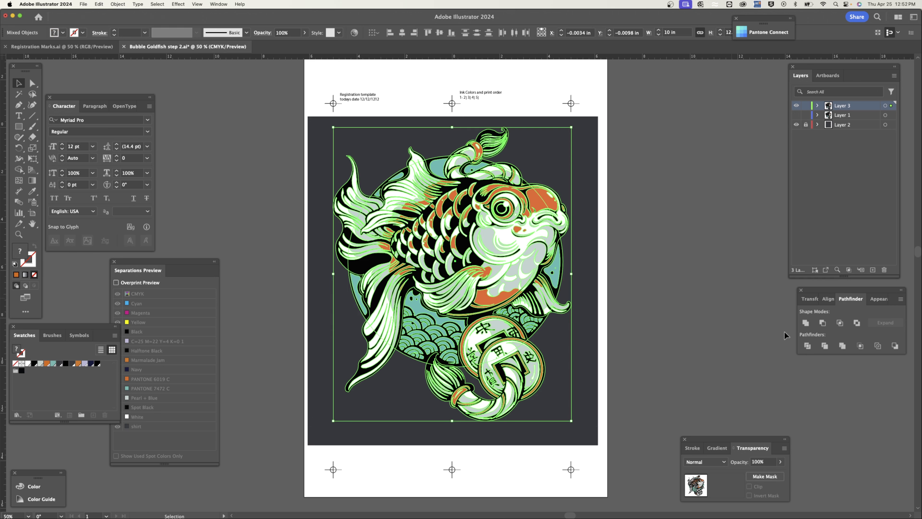
click(807, 346)
right_click(486, 239)
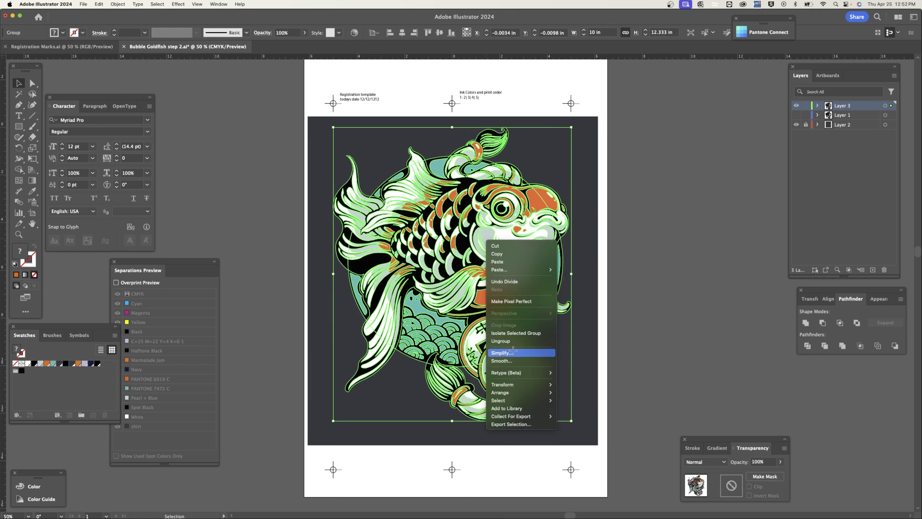
click(509, 341)
click(656, 251)
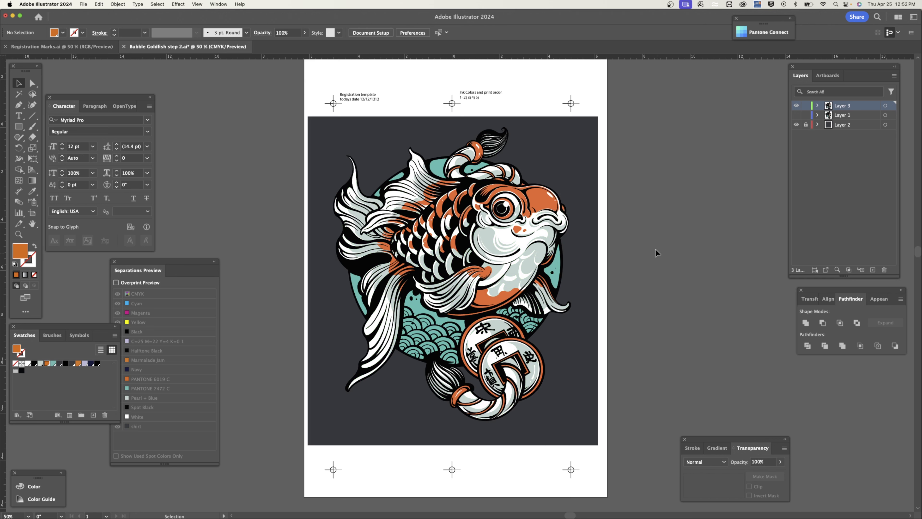
Select every orange-filled piece with Same Fill Color and fill them white
click(540, 209)
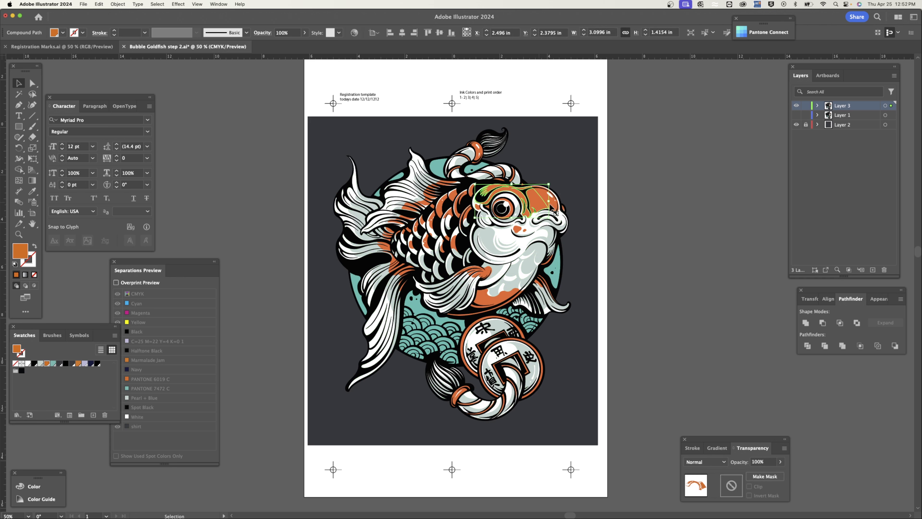
click(157, 4)
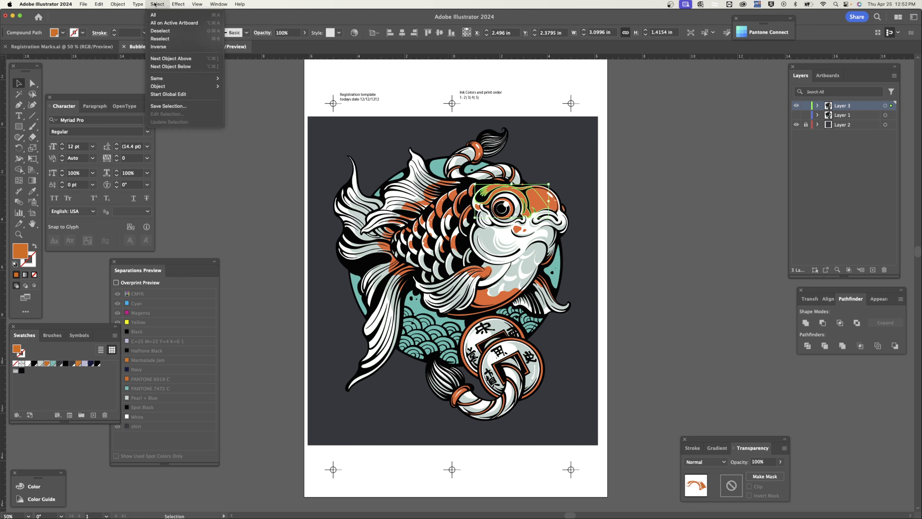
click(156, 5)
click(156, 4)
mouse_move(170, 78)
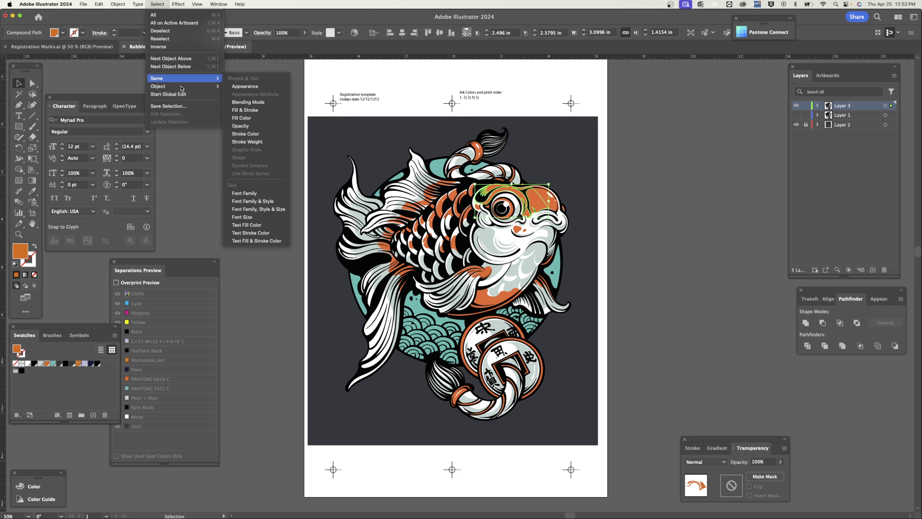
click(247, 121)
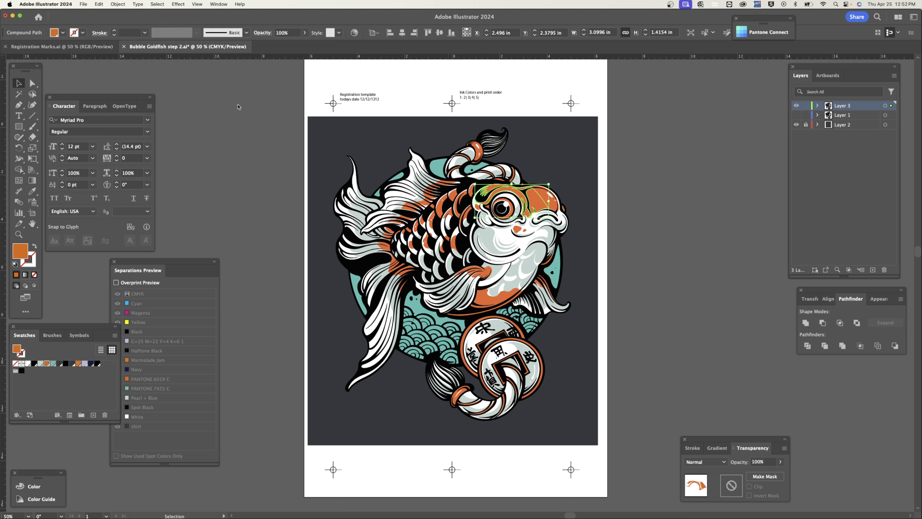
click(27, 364)
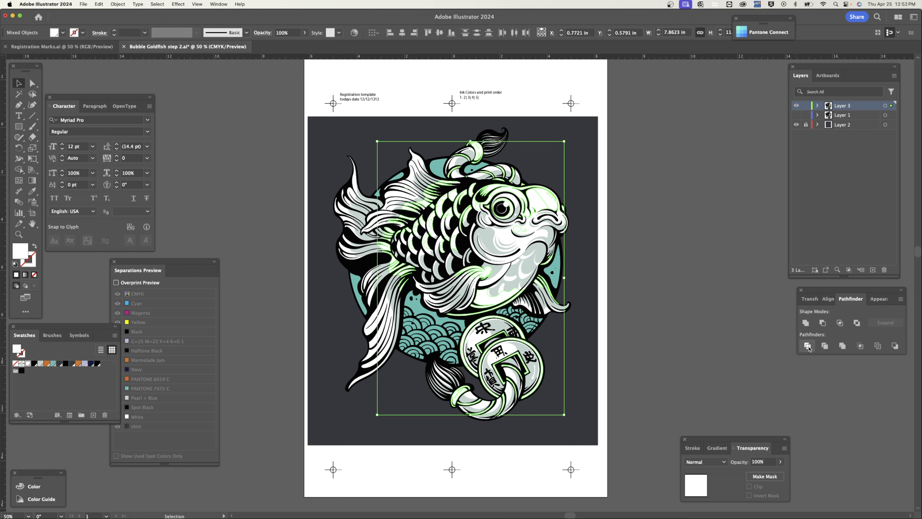
Restore the orange fill, then select all pieces sharing the light face fill to check them
click(47, 364)
click(646, 293)
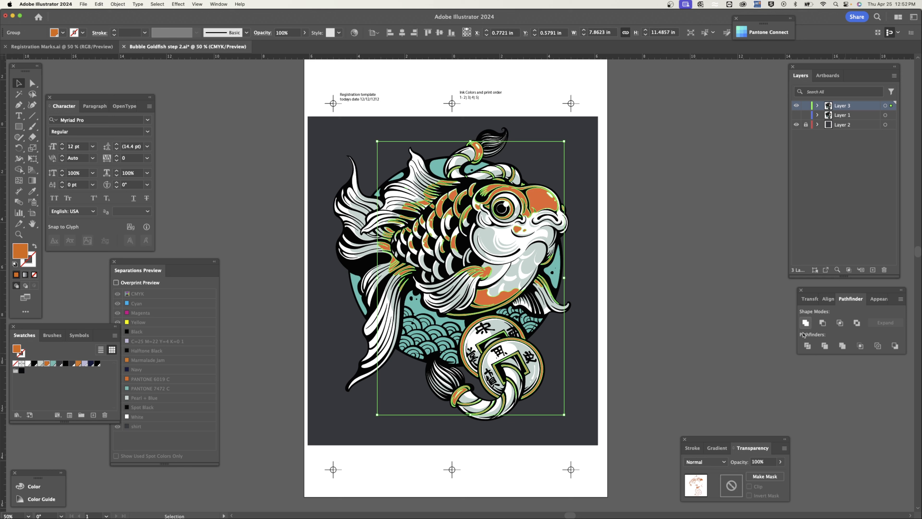
click(484, 234)
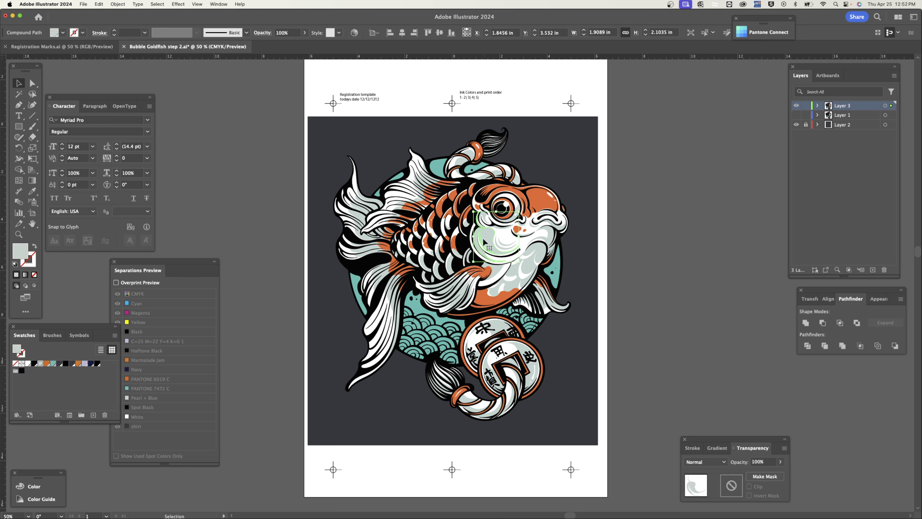
click(155, 4)
mouse_move(171, 77)
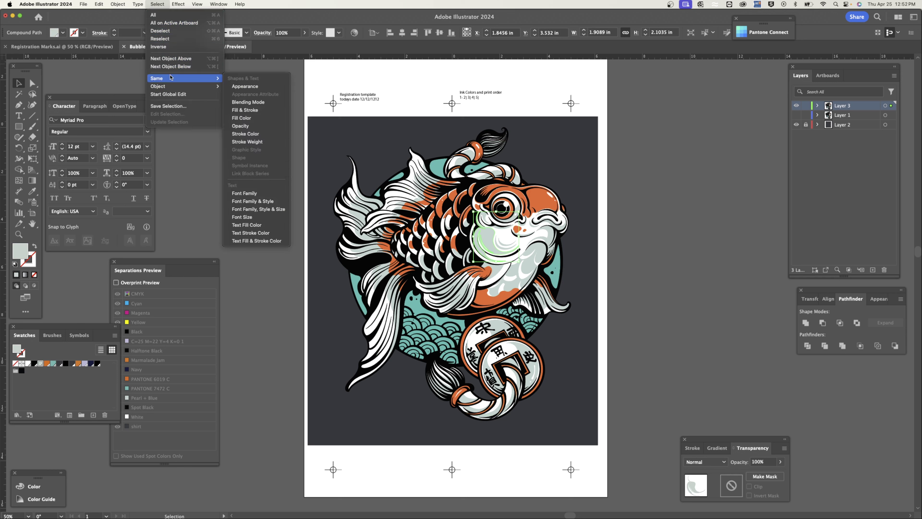
click(244, 118)
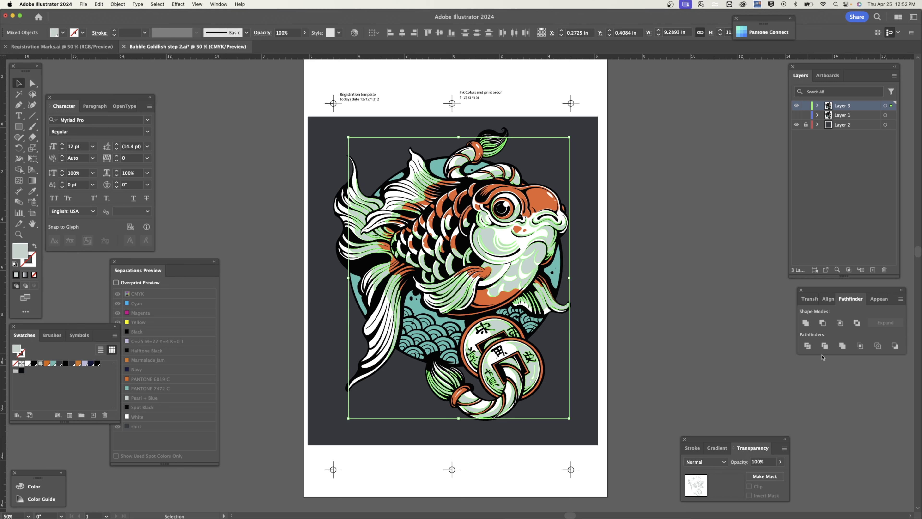
click(731, 304)
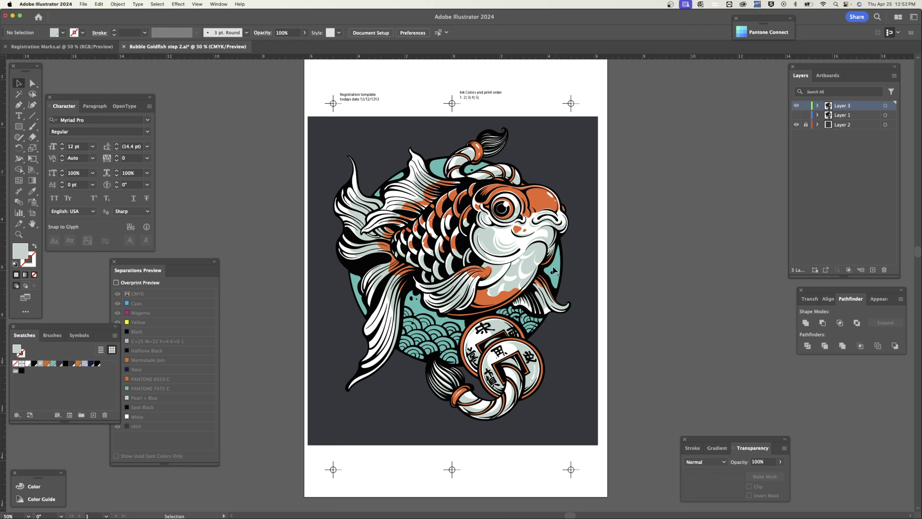
Select every teal-filled piece with Same Fill Color and unite them with Pathfinder
click(558, 266)
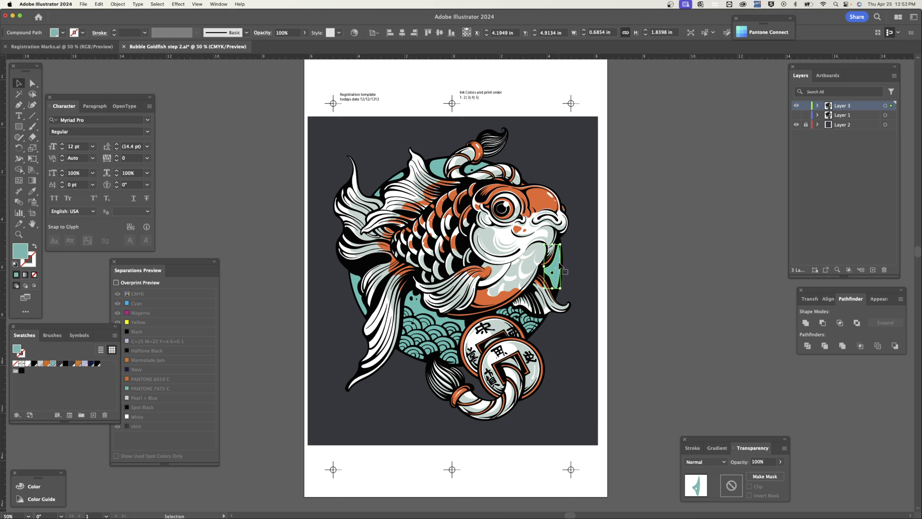
click(157, 4)
mouse_move(171, 78)
click(244, 118)
click(806, 323)
click(691, 288)
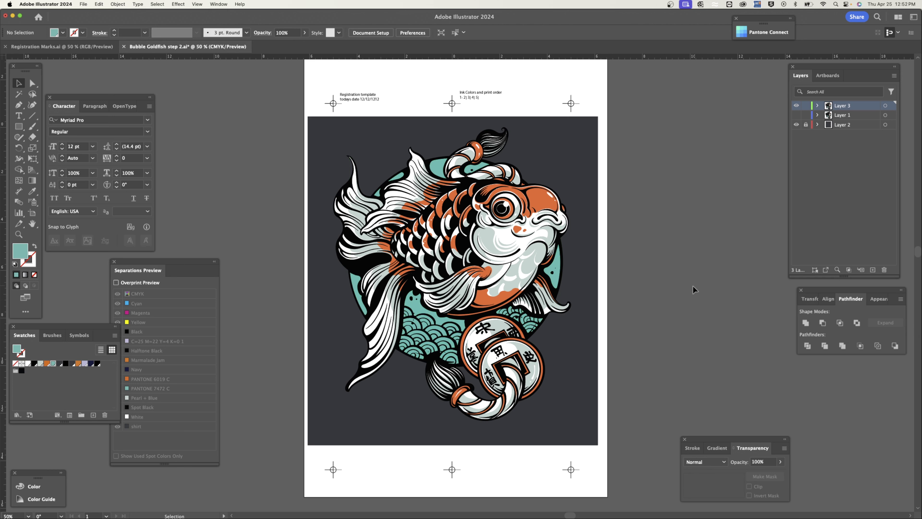
Select all pieces matching the merged teal shape's fill to verify the result
click(553, 292)
click(155, 4)
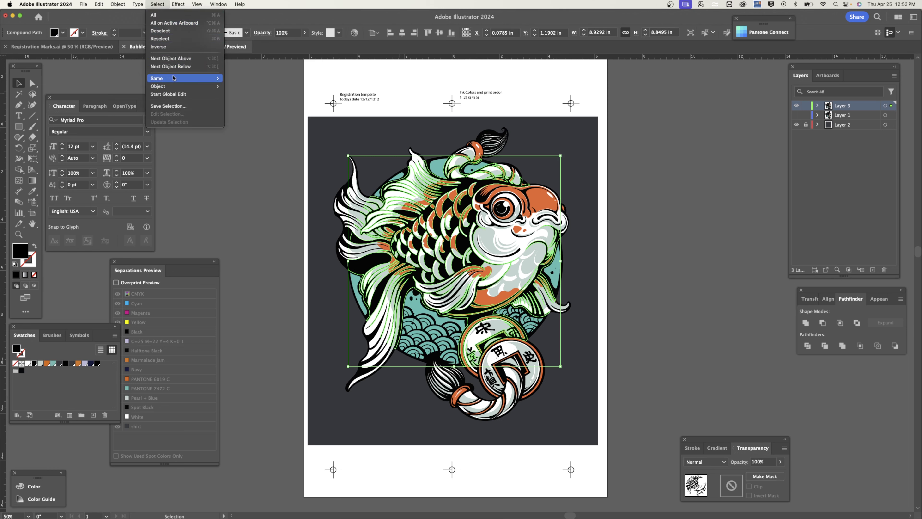
mouse_move(174, 78)
click(249, 121)
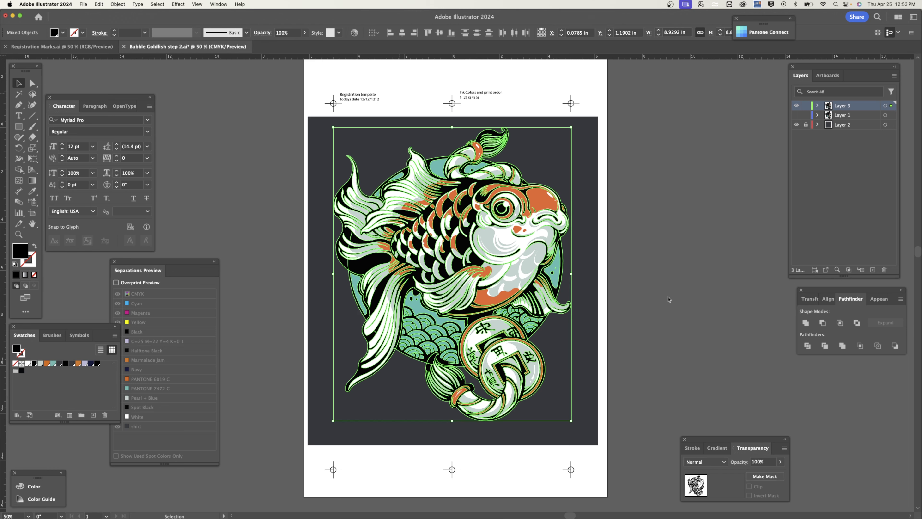
click(704, 306)
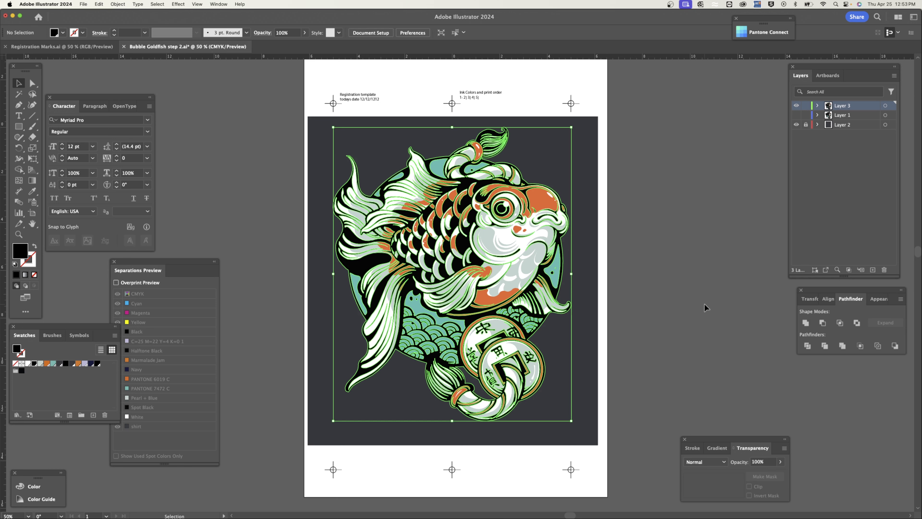
click(462, 243)
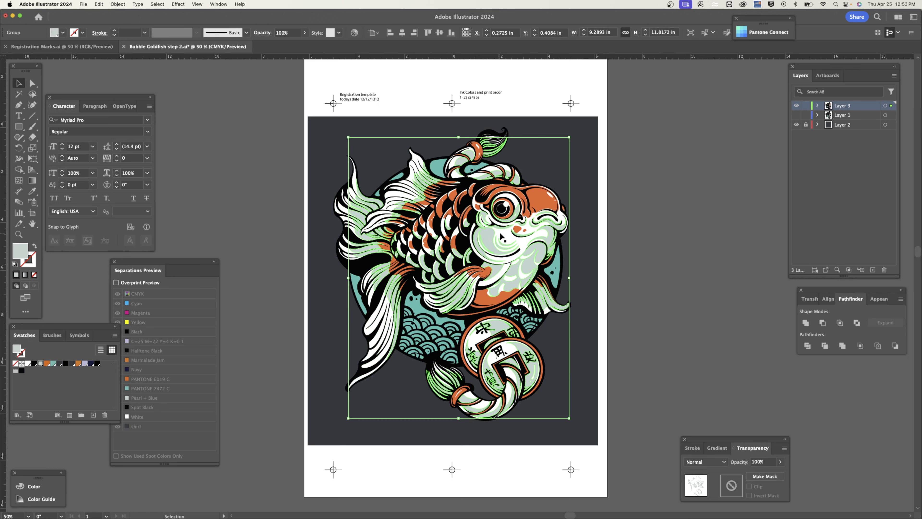
click(539, 206)
click(540, 205)
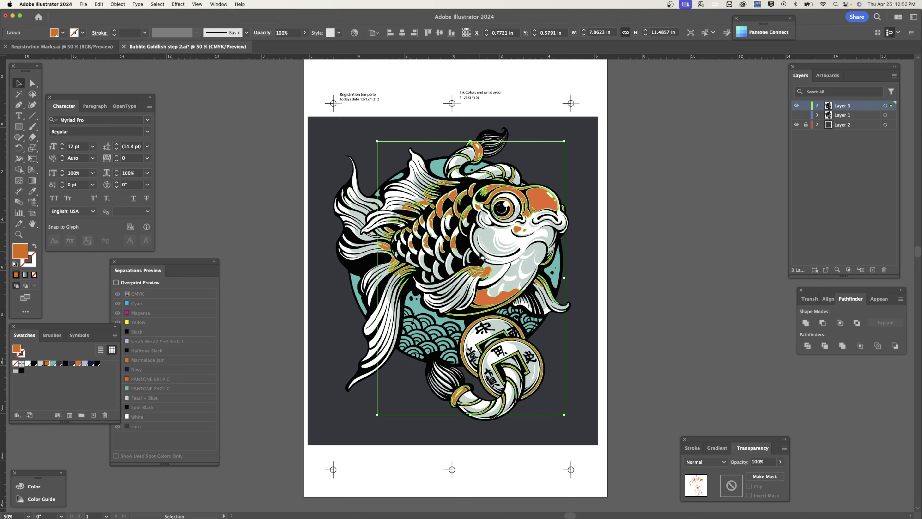
drag(476, 262, 734, 319)
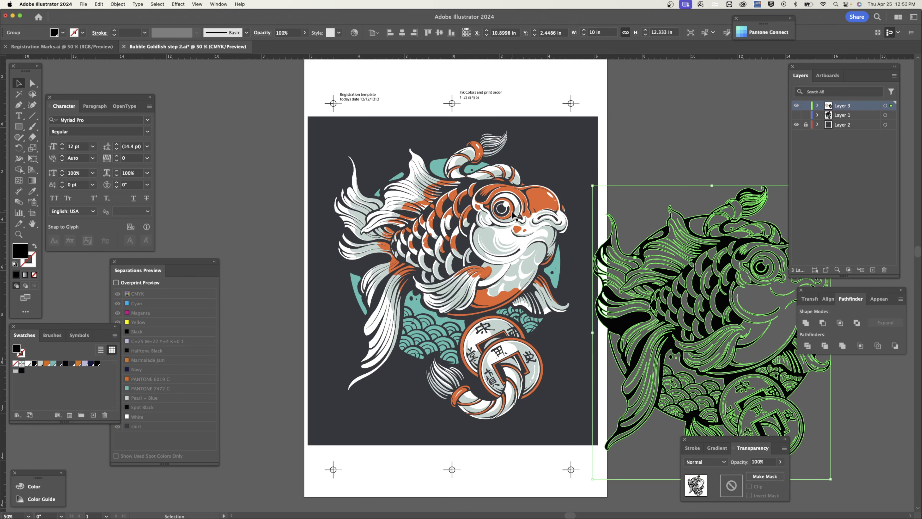
drag(536, 194, 293, 187)
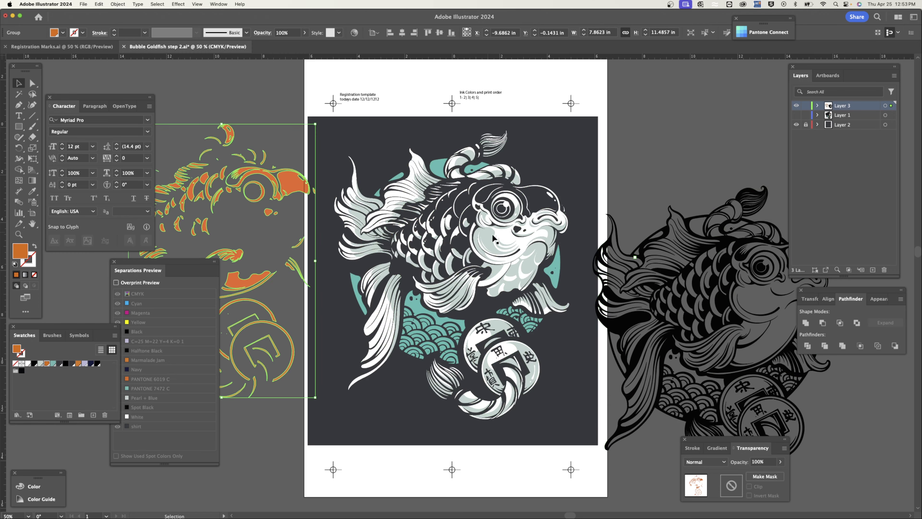
drag(492, 241, 660, 163)
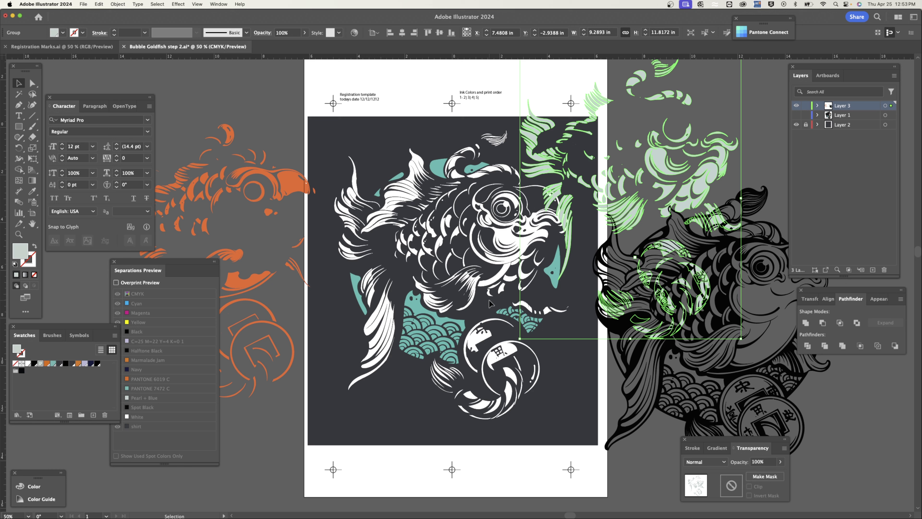
key(a)
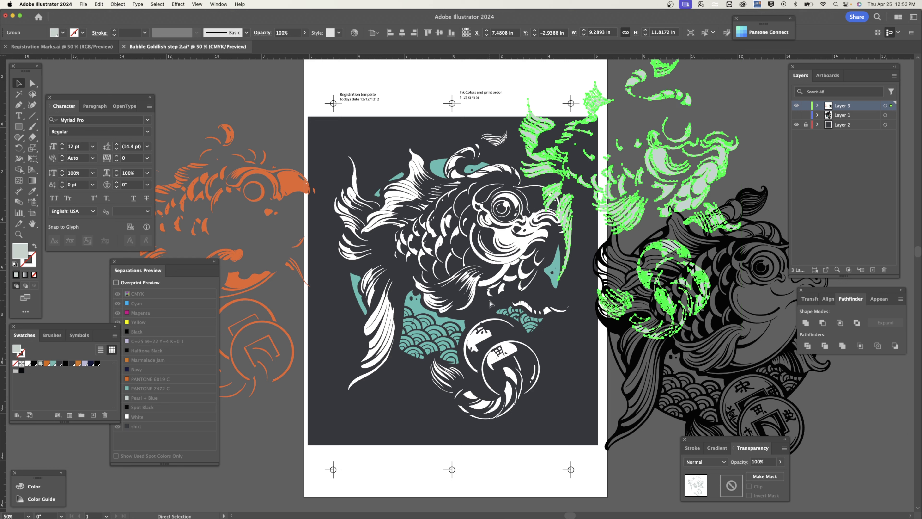
key(super+z)
key(super+z)
key(super+z)
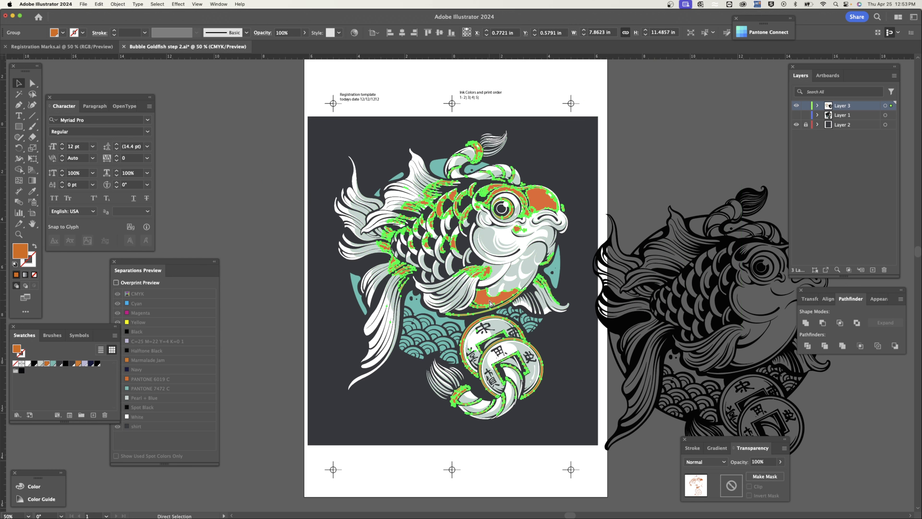
key(v)
key(super+z)
key(super+z)
key(super+z)
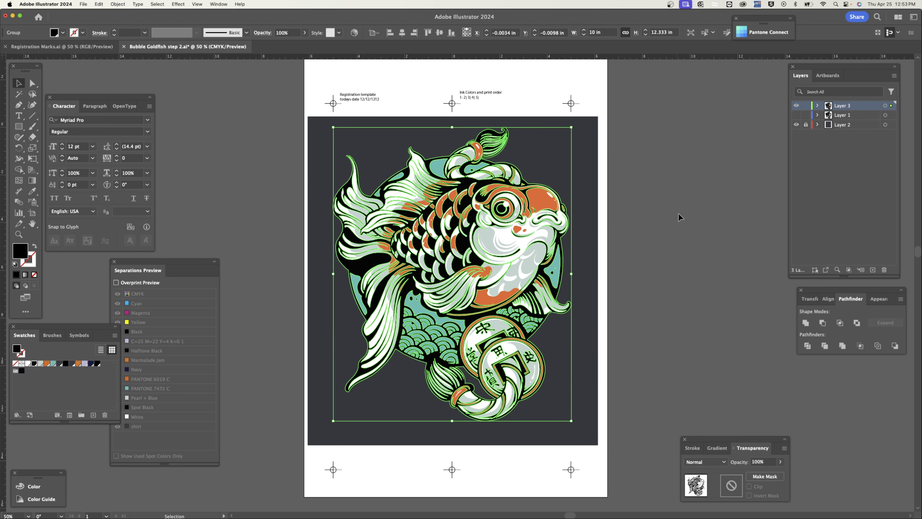
click(676, 215)
Select all shapes sharing the white face fill and combine them with Pathfinder Merge
click(505, 236)
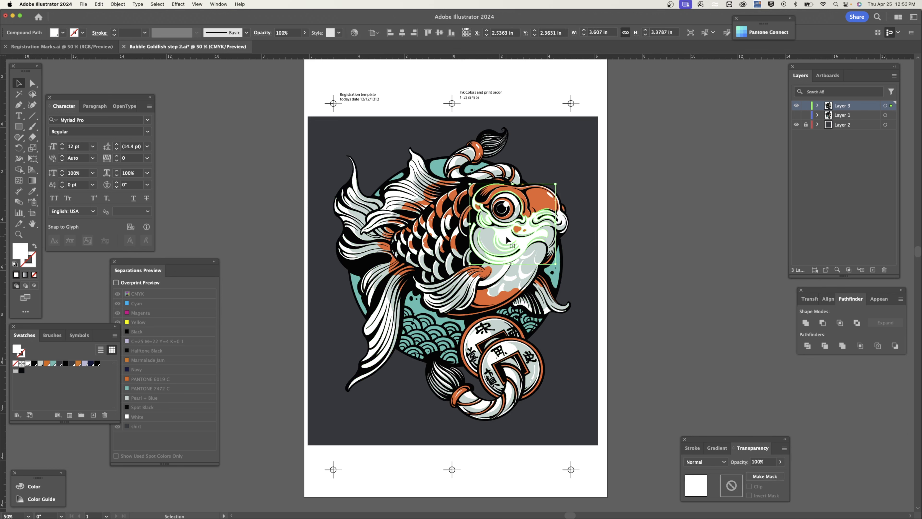
click(156, 4)
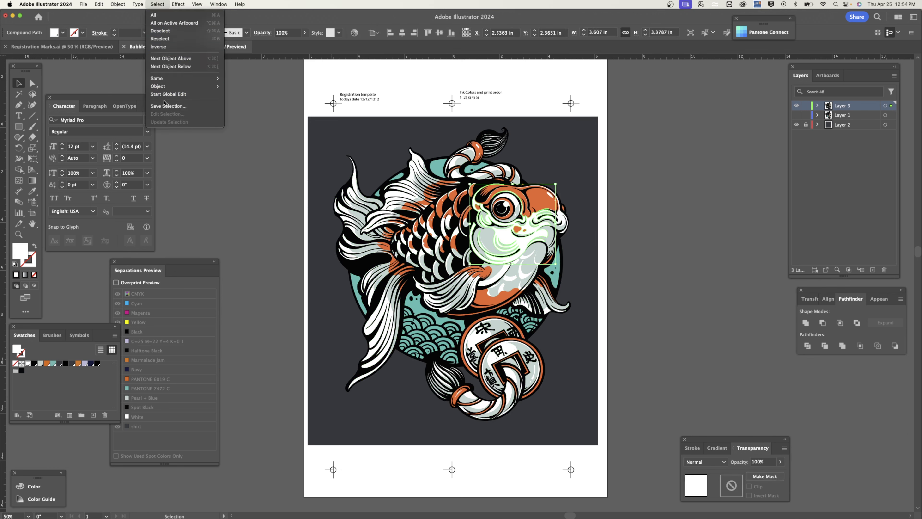
mouse_move(189, 78)
click(241, 118)
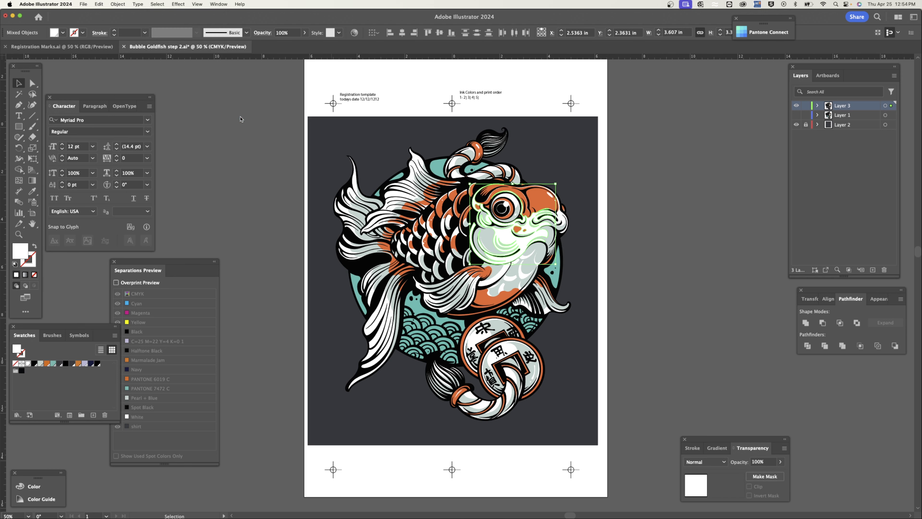
click(843, 345)
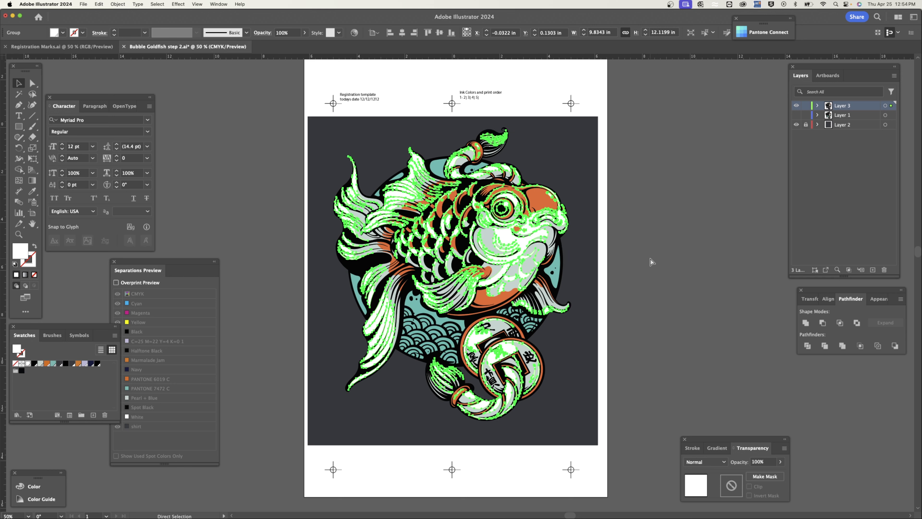
Create Layer 4, paste the copied shapes in front on it, then hide Layer 4
click(894, 76)
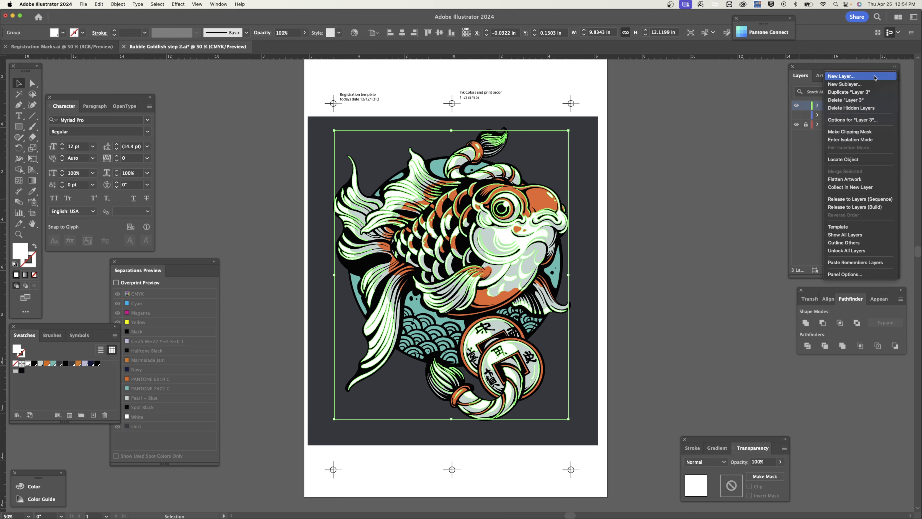
click(875, 79)
click(510, 307)
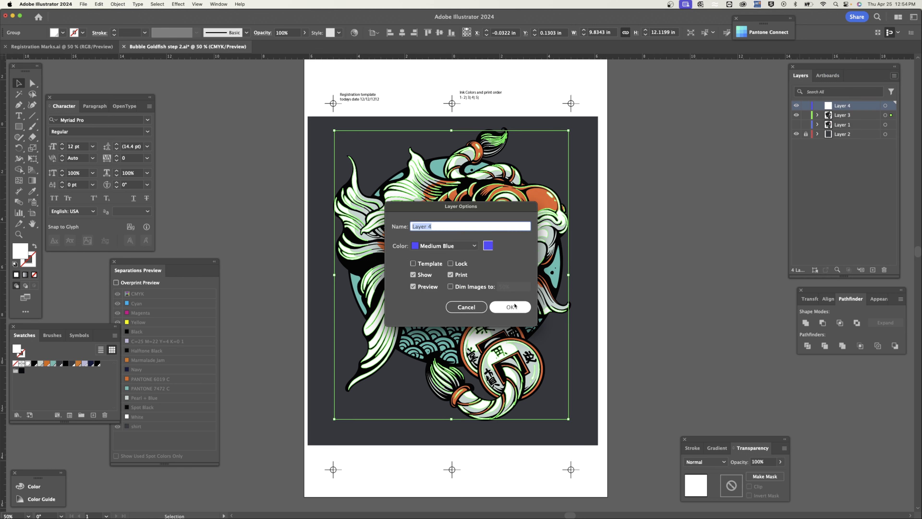
click(796, 115)
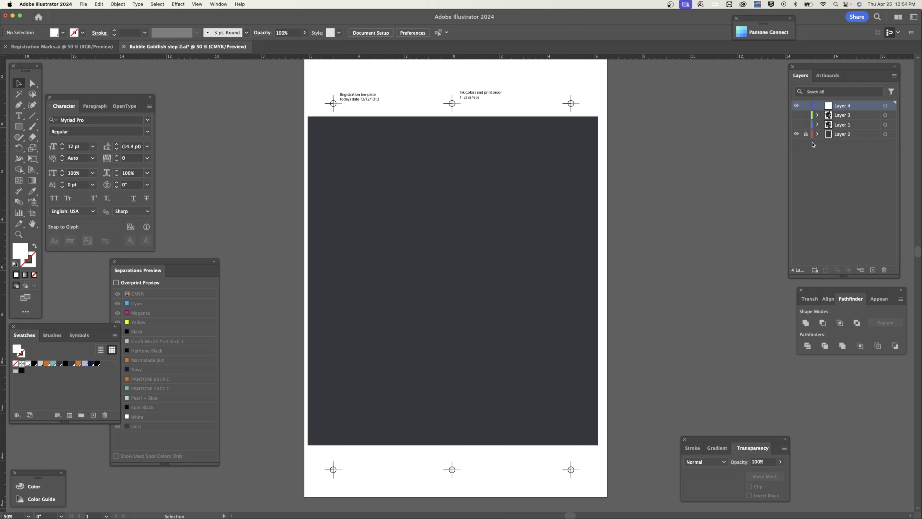
key(super+f)
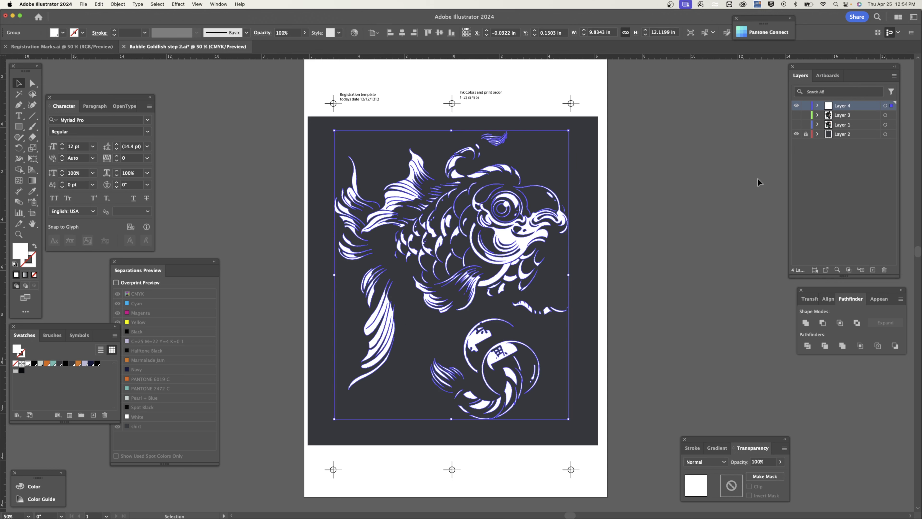
click(770, 156)
click(796, 115)
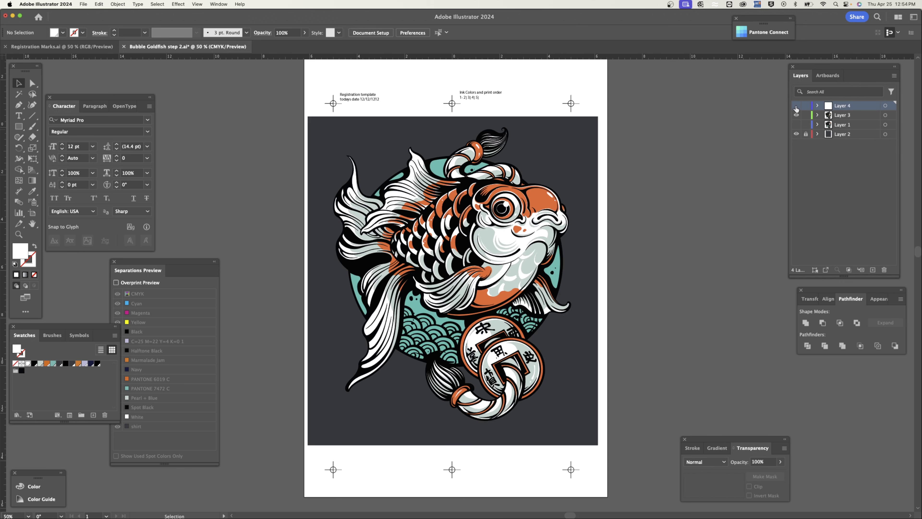
click(796, 106)
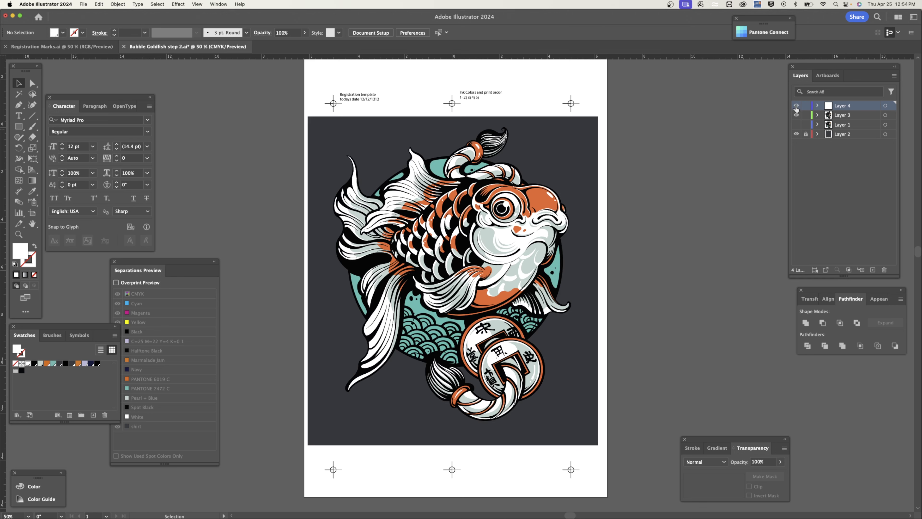
Zoom in to compare the fish with Layer 4 toggled, leaving it hidden, then zoom out
key(super+equal)
key(super+equal)
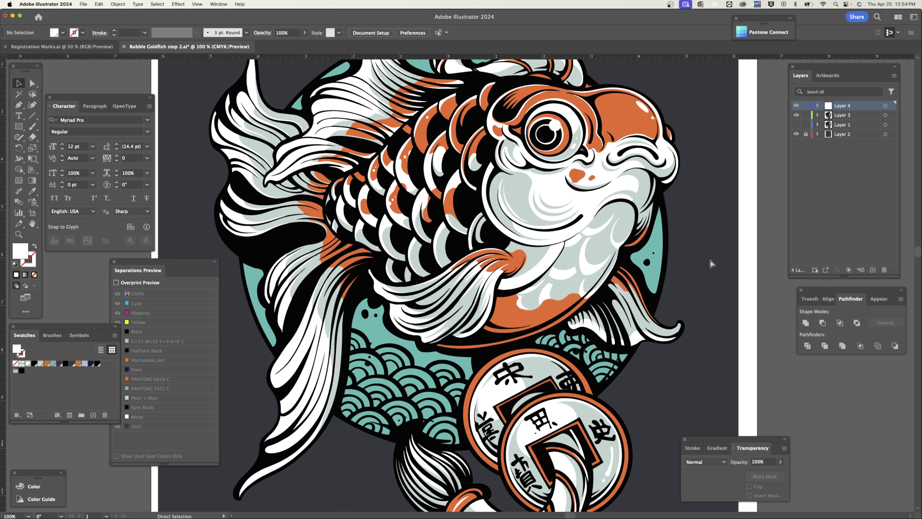
drag(671, 222, 656, 323)
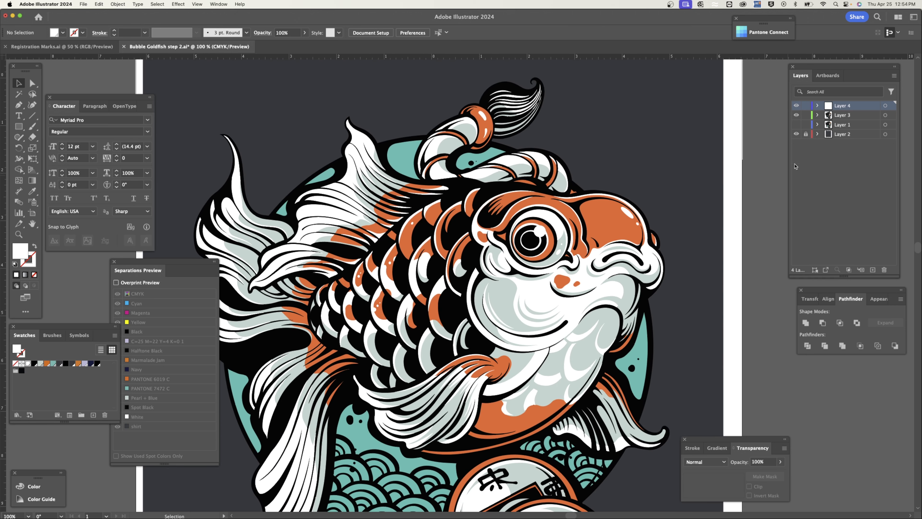
click(796, 106)
click(797, 106)
click(796, 105)
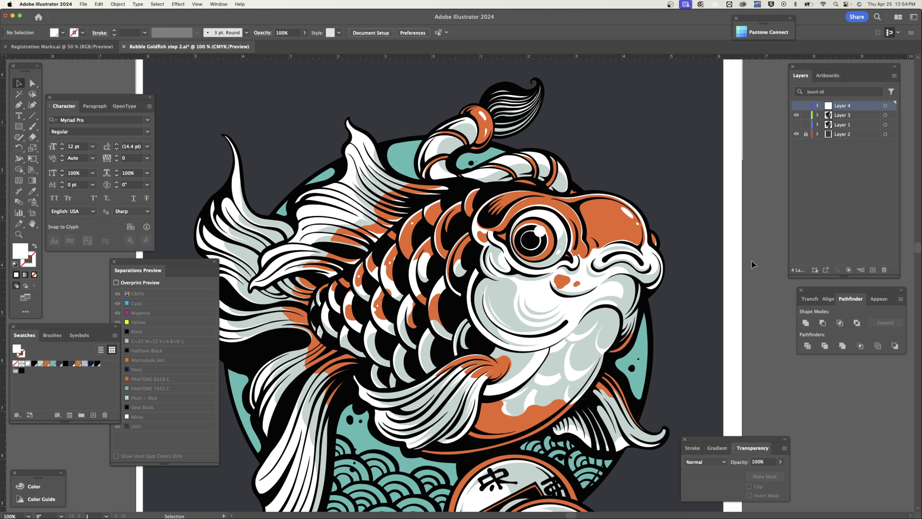
key(super+minus)
key(super+minus)
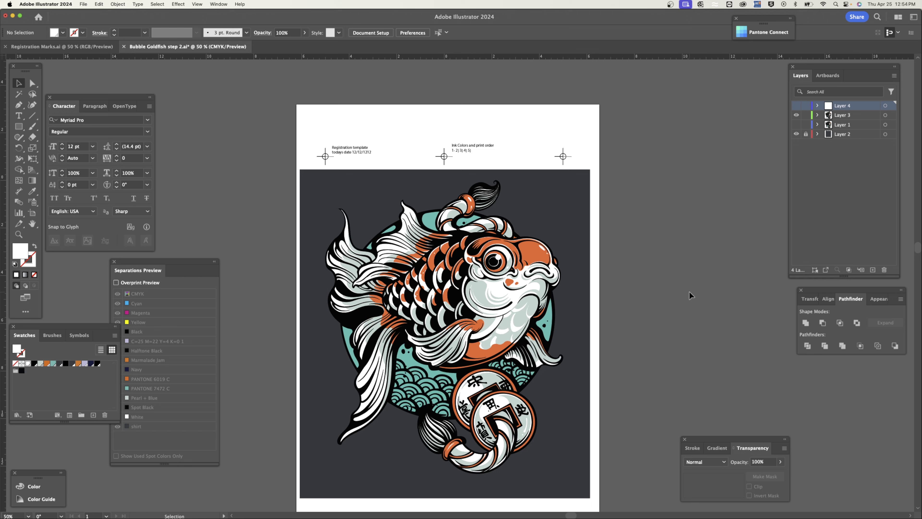
scroll(675, 306, down, 3)
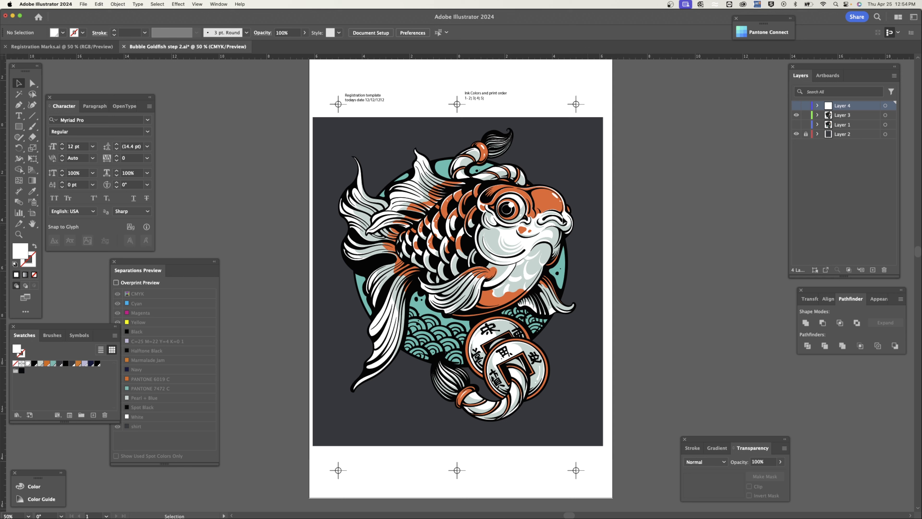
Fill the selected goldfish artwork white and unite it into one shape with Pathfinder
click(543, 199)
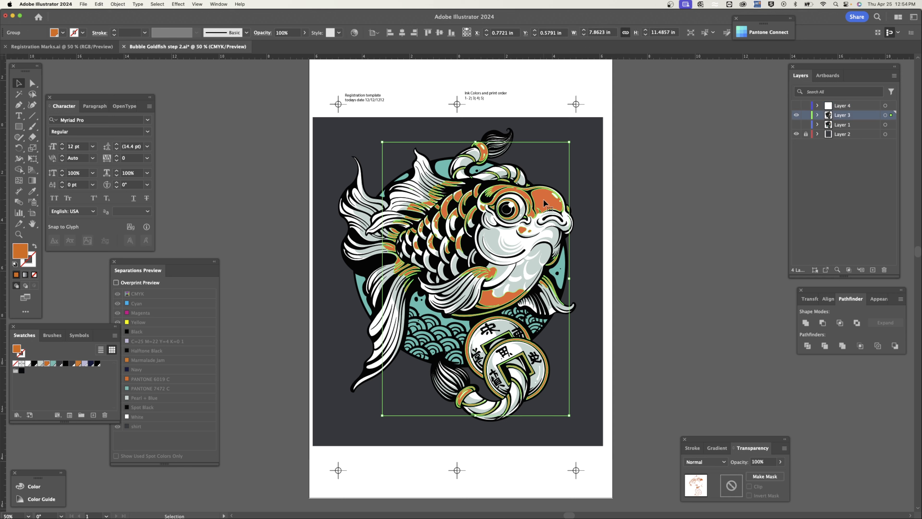
shift+click(494, 244)
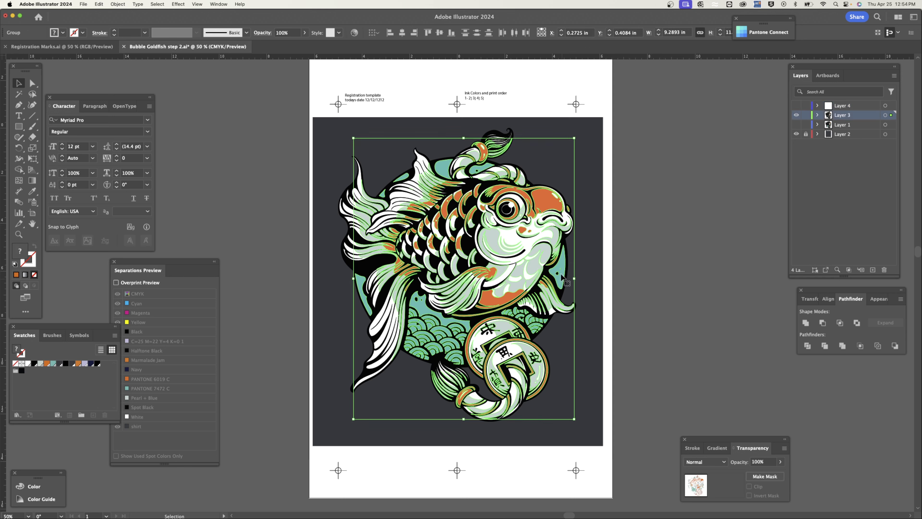
click(28, 364)
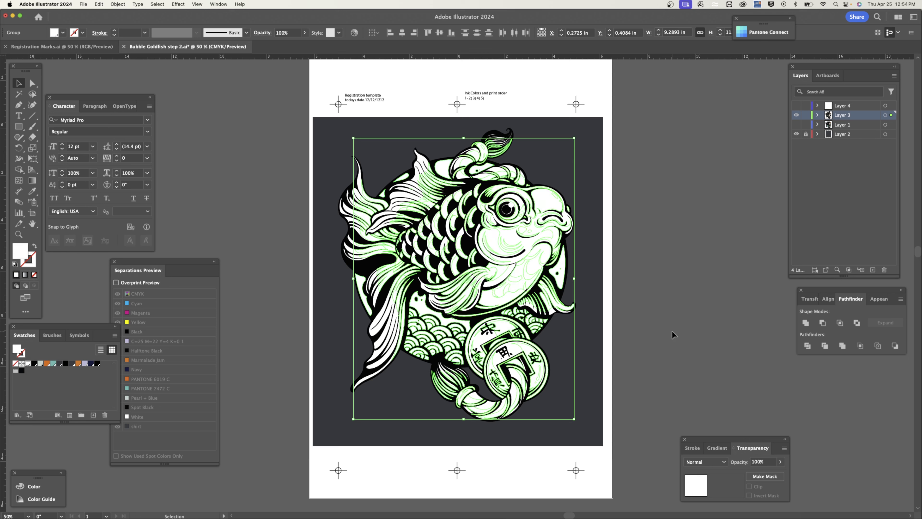
click(805, 323)
click(806, 323)
click(668, 234)
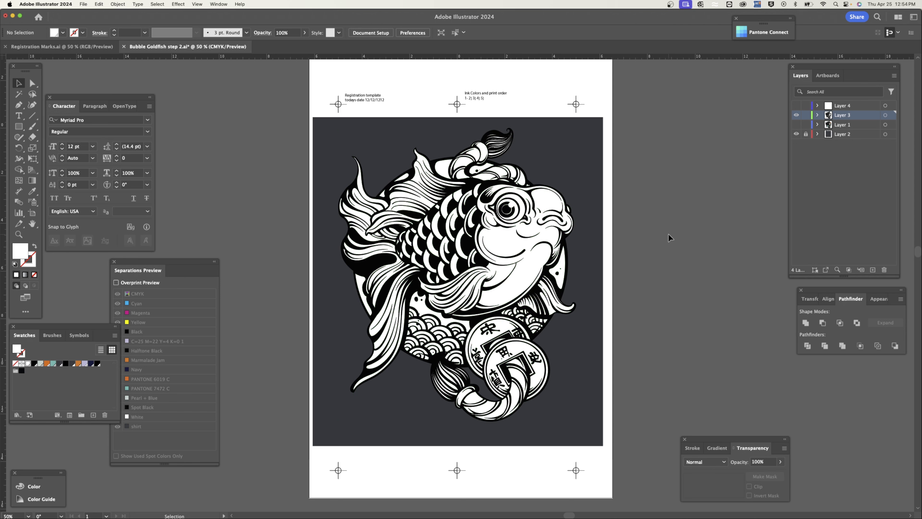
Test-move the white artwork aside, then undo to put it back
drag(537, 275, 722, 274)
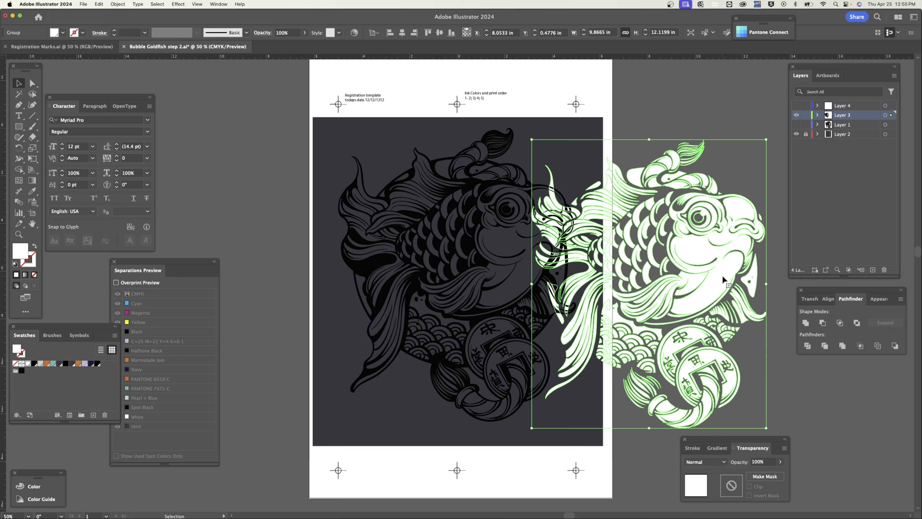
key(super+z)
click(701, 242)
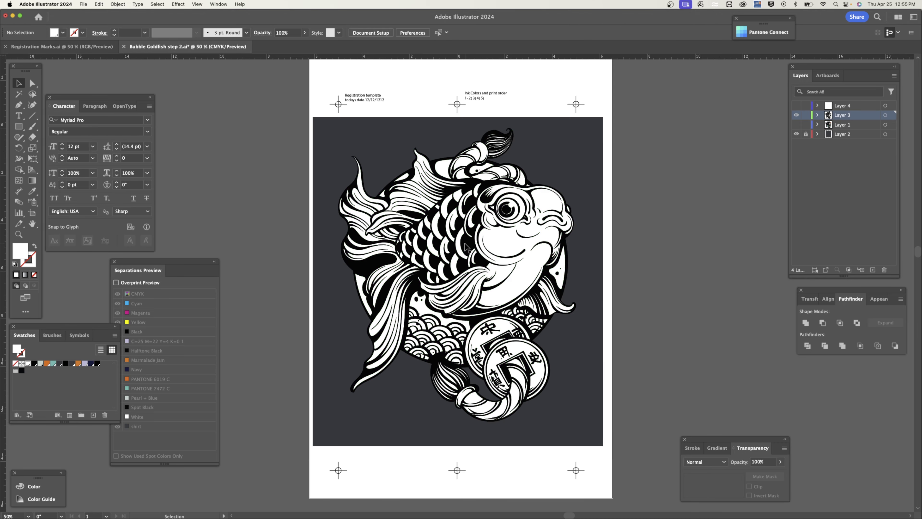
Test-move the black linework aside, then undo to return it
drag(468, 249, 712, 244)
key(super+z)
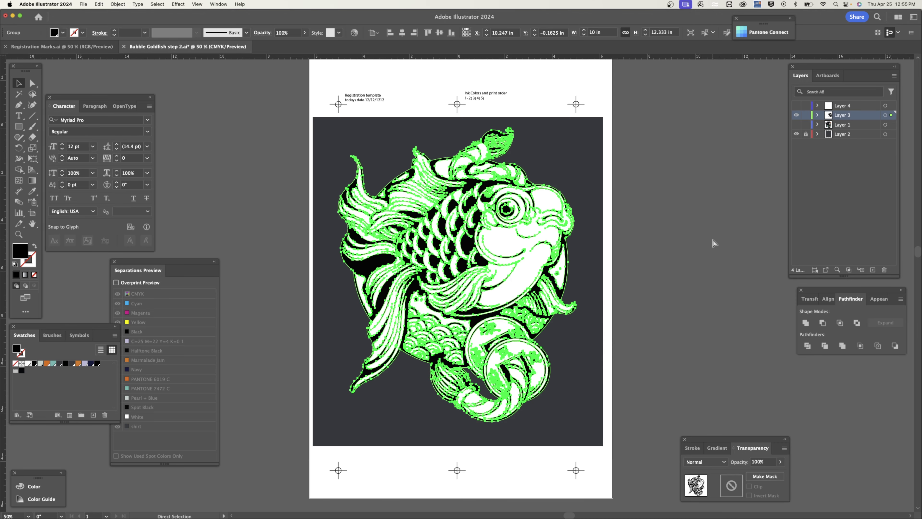
click(705, 247)
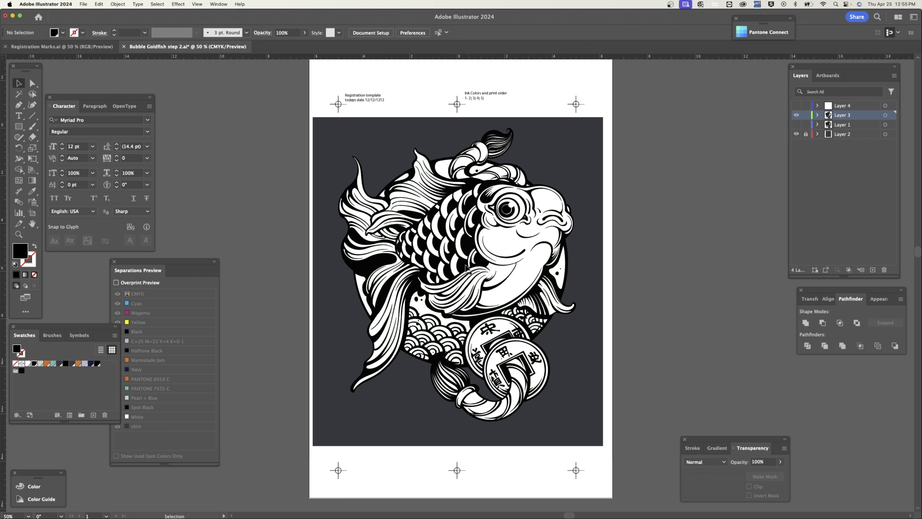
Stroke the white goldfish with the Halftone Black swatch and rename that swatch 'DO NOT PRINT'
click(513, 280)
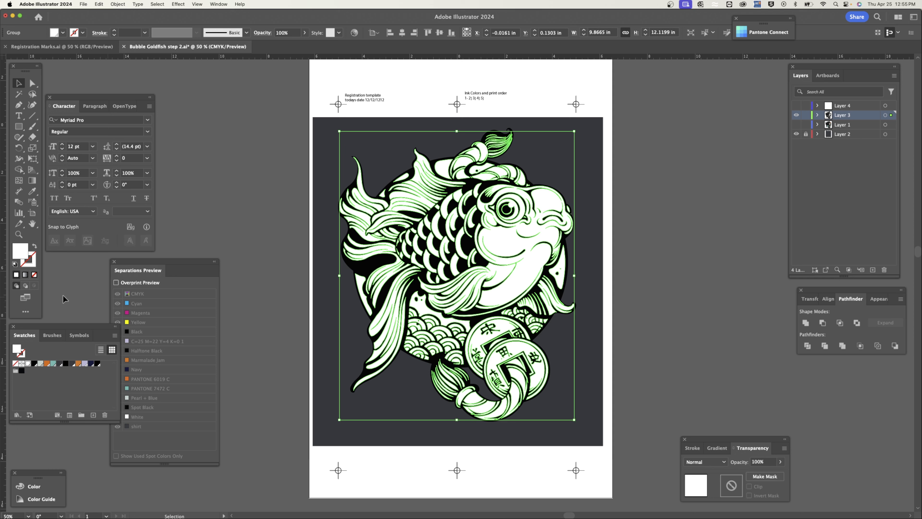
click(33, 265)
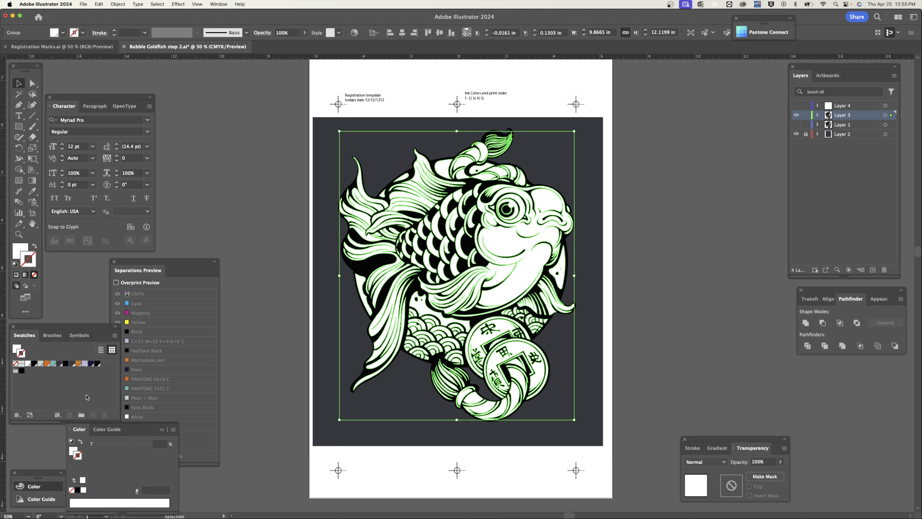
click(98, 364)
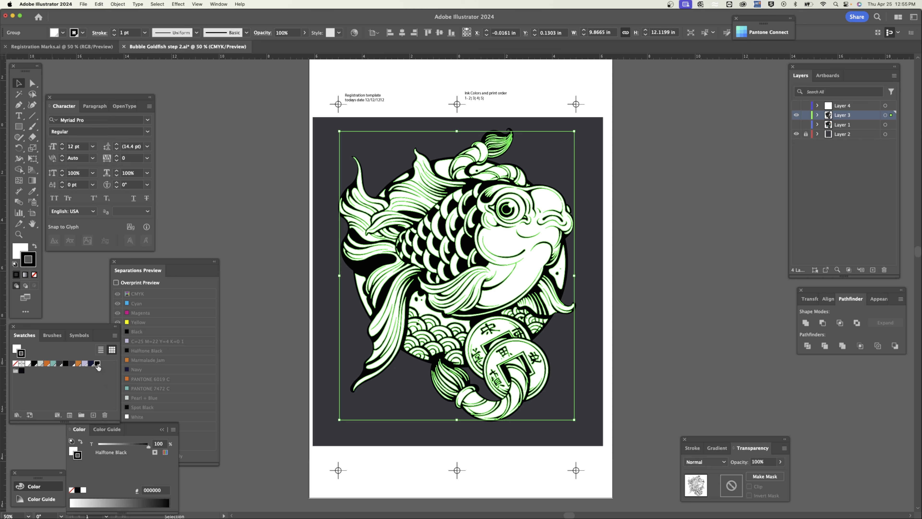
double_click(98, 364)
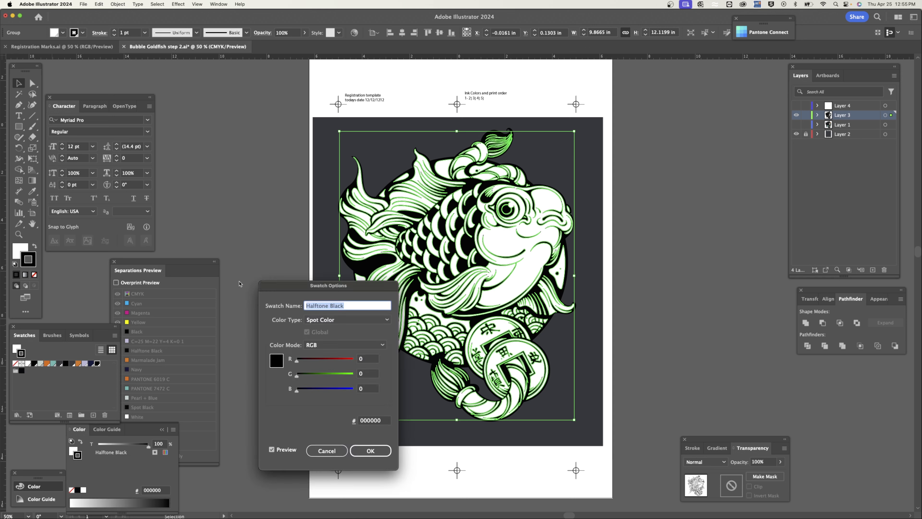
text(DO NOT PRINT)
key(Return)
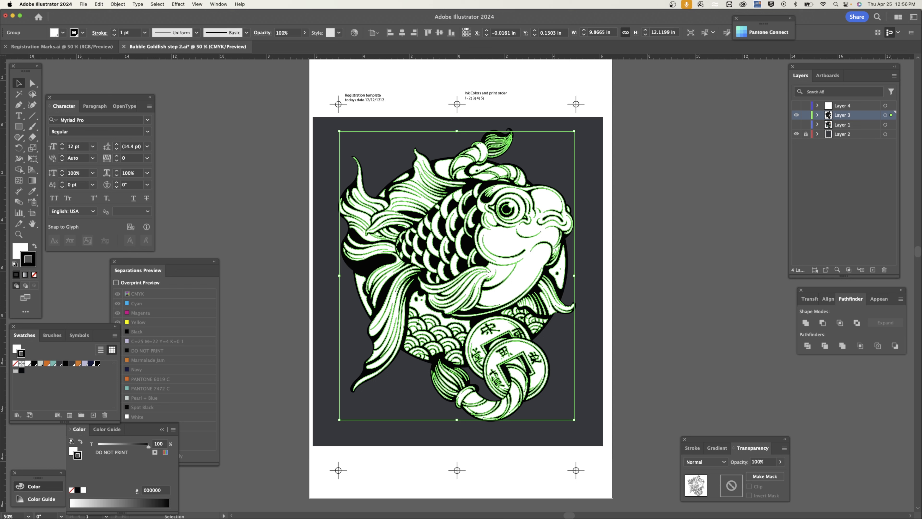
key(super+shift+a)
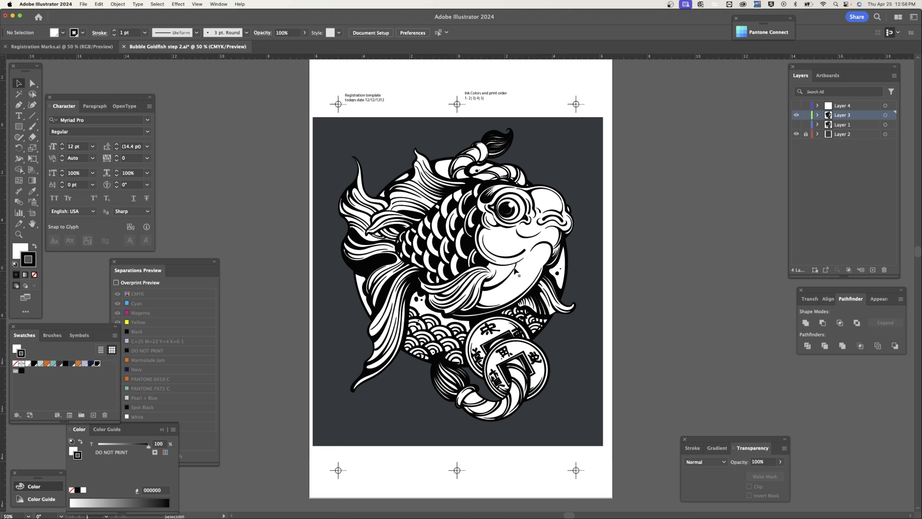
click(796, 106)
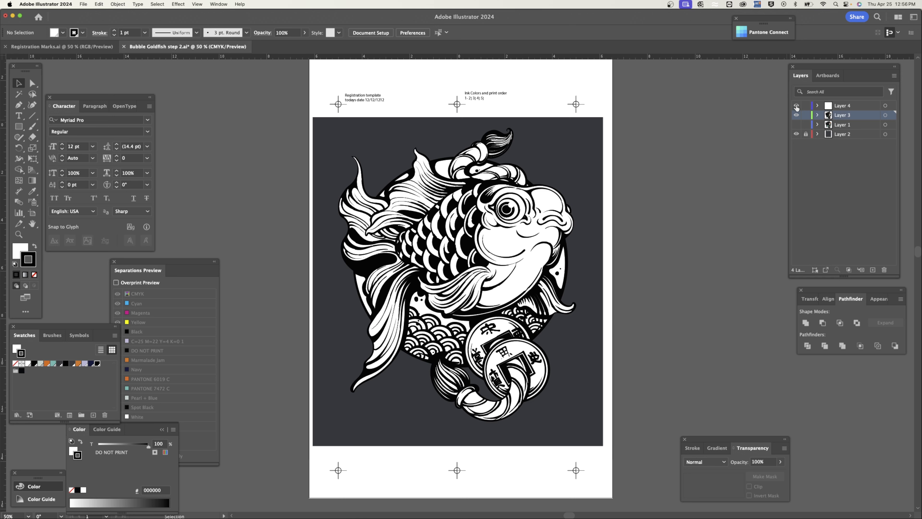
key(super+equal)
key(super+equal)
key(super+equal)
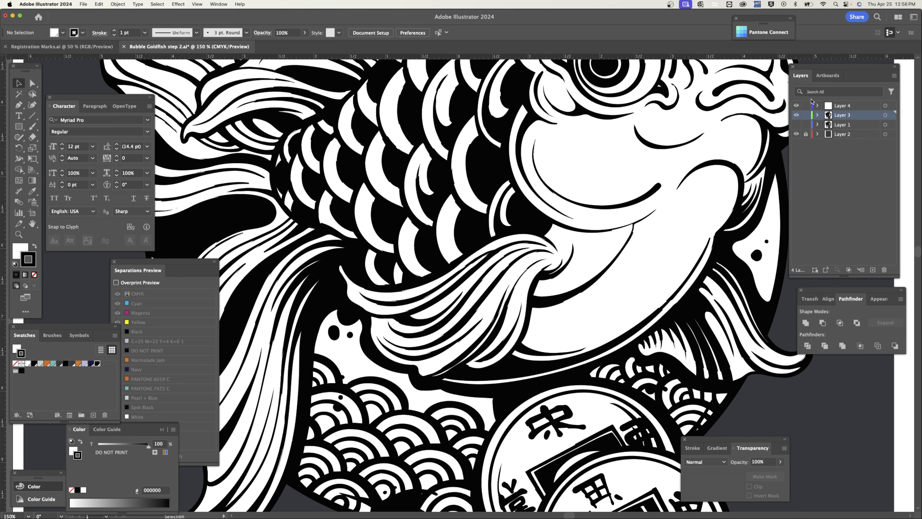
click(796, 106)
key(super+0)
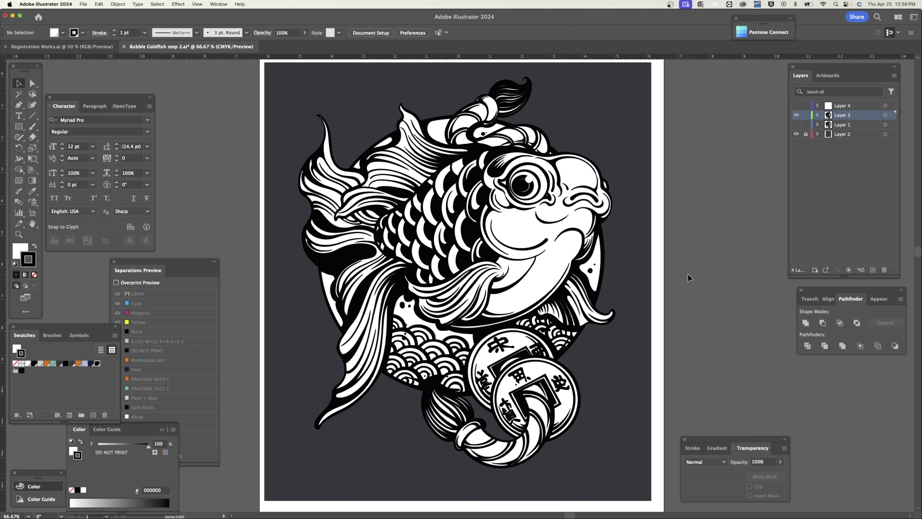
click(536, 295)
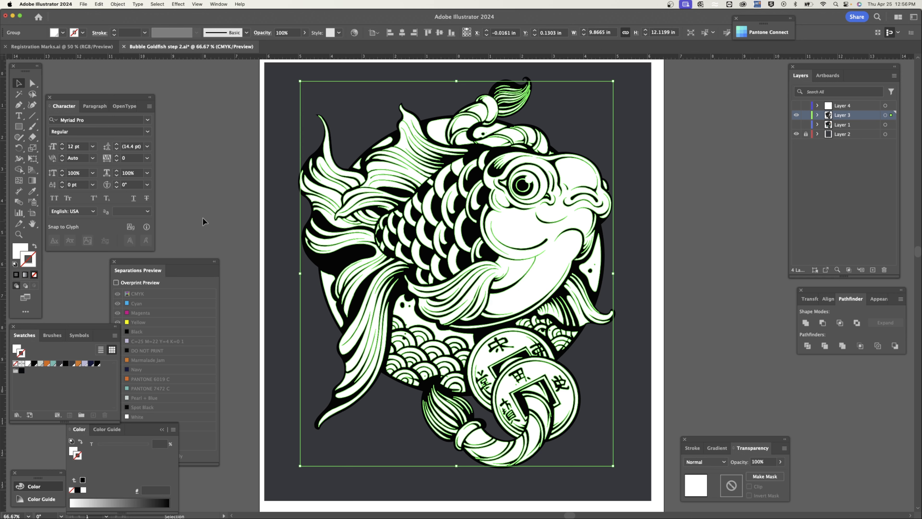
key(super+shift+a)
Bring the goldfish line-art group to the front with Arrange > Bring to Front
click(468, 260)
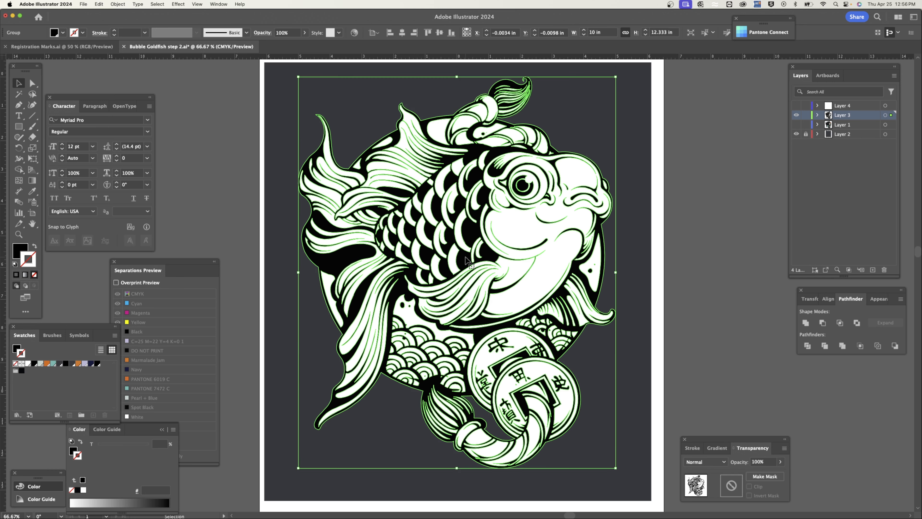
right_click(466, 257)
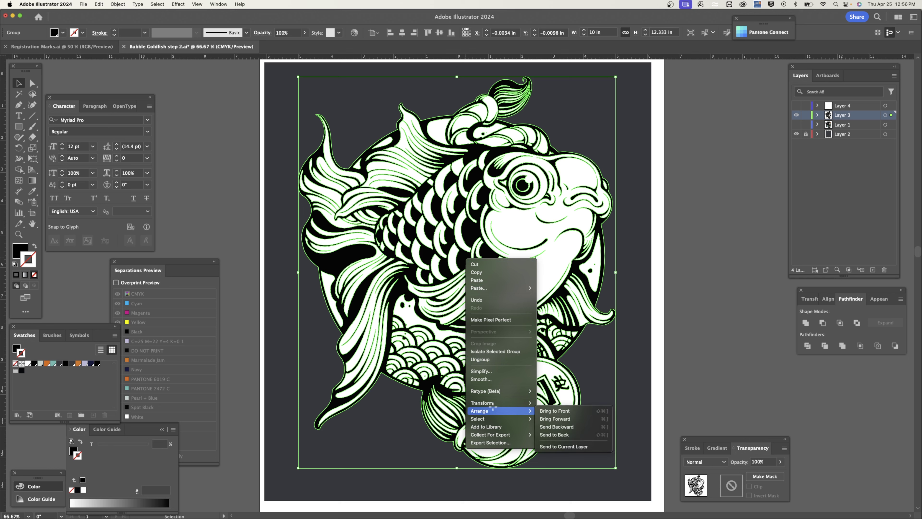
mouse_move(495, 409)
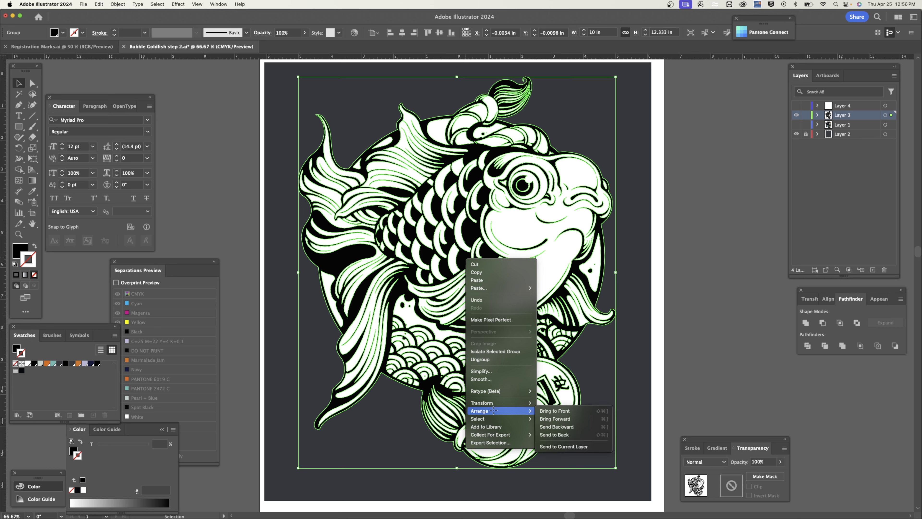
click(555, 411)
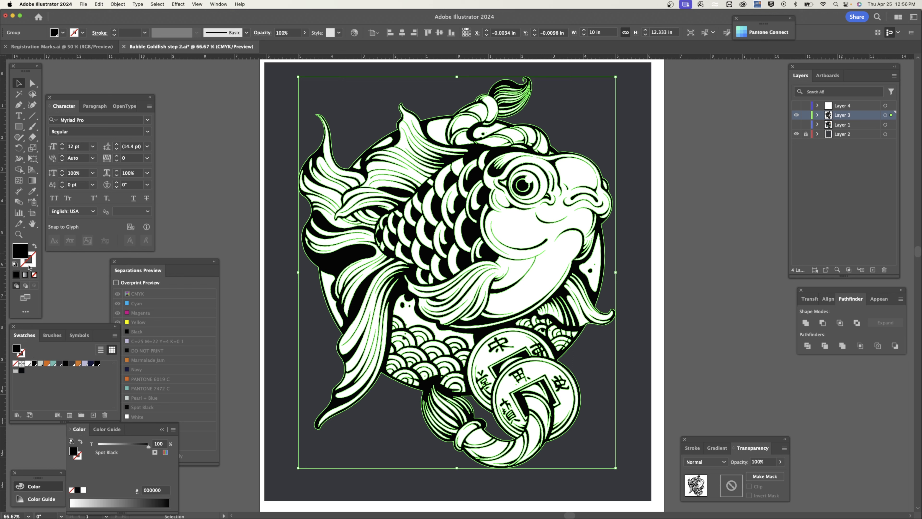
Give the group a Spot Black stroke with a 0.5 pt weight, then deselect
click(29, 268)
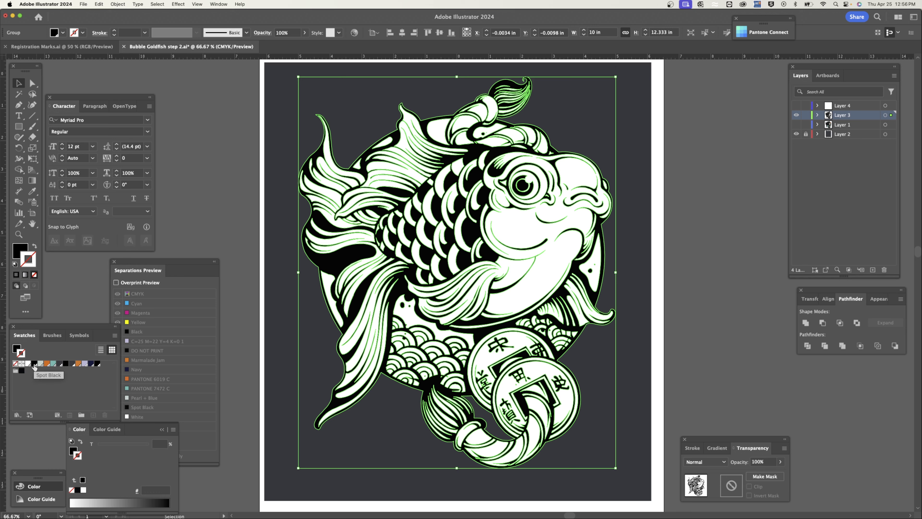
click(34, 364)
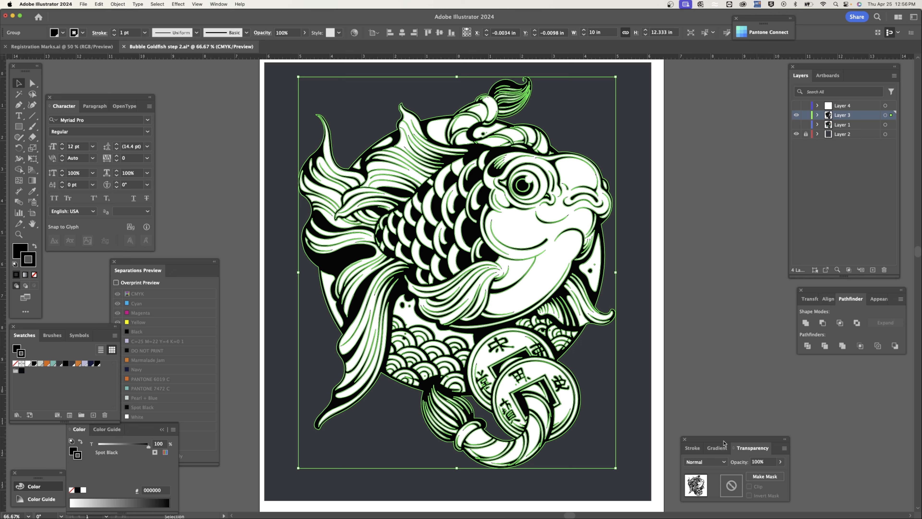
drag(726, 440, 779, 363)
click(747, 370)
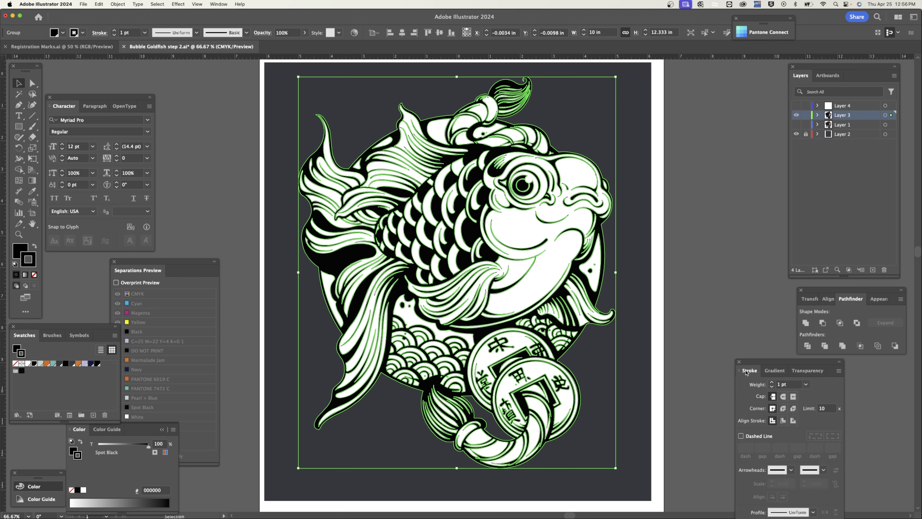
mouse_move(785, 363)
mouse_down()
mouse_move(746, 278)
mouse_move(727, 285)
mouse_up()
click(747, 307)
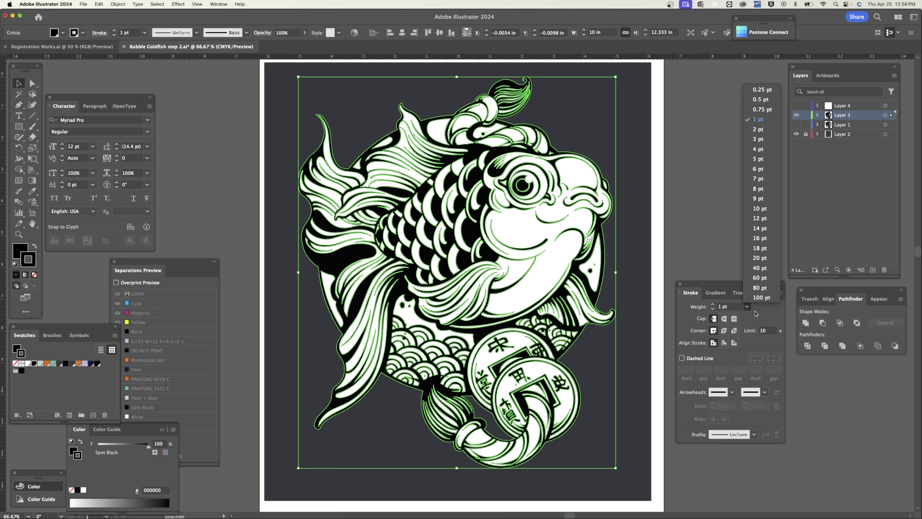
click(770, 103)
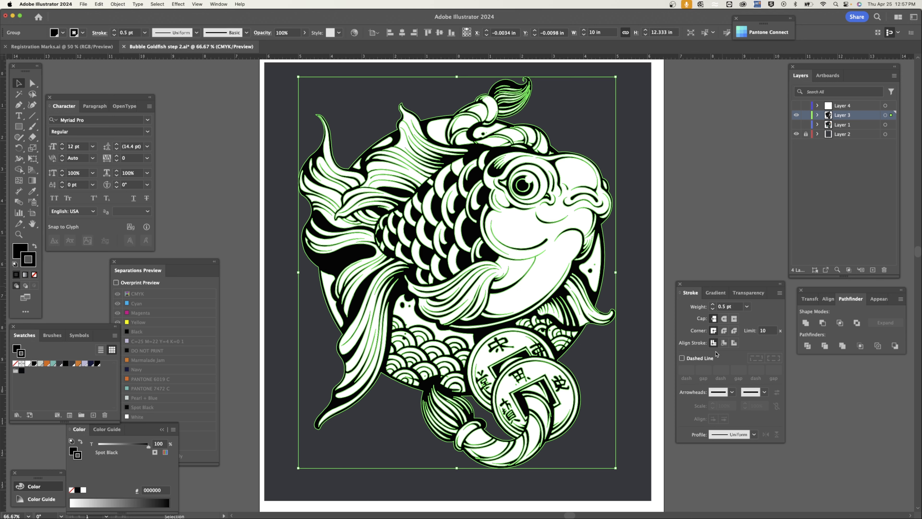
key(super+shift+a)
scroll(561, 301, up, 3)
Toggle the line-art and white-base layers, then select Layer 3's artwork except the line-art group
scroll(566, 306, down, 3)
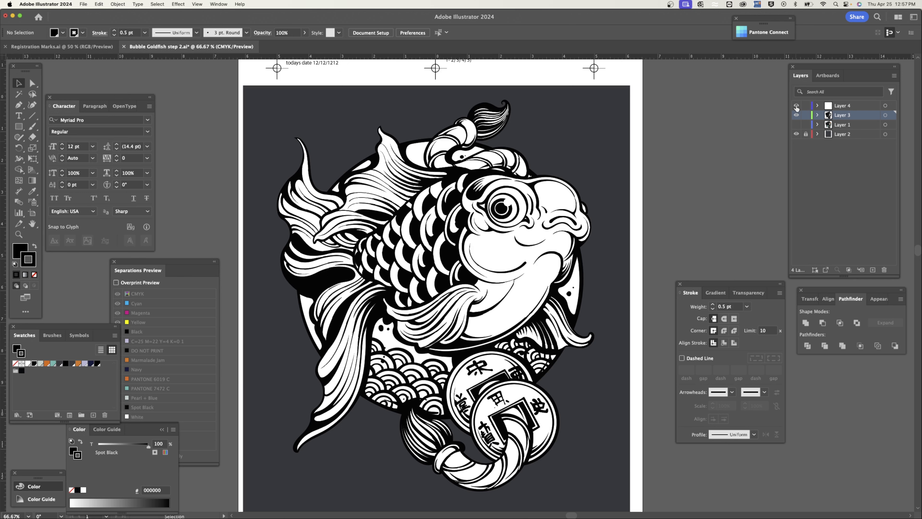
click(796, 115)
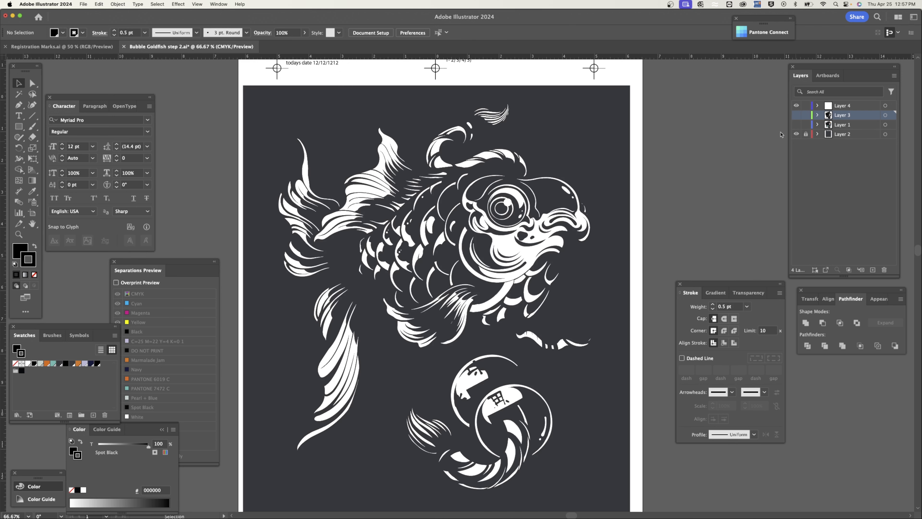
click(526, 256)
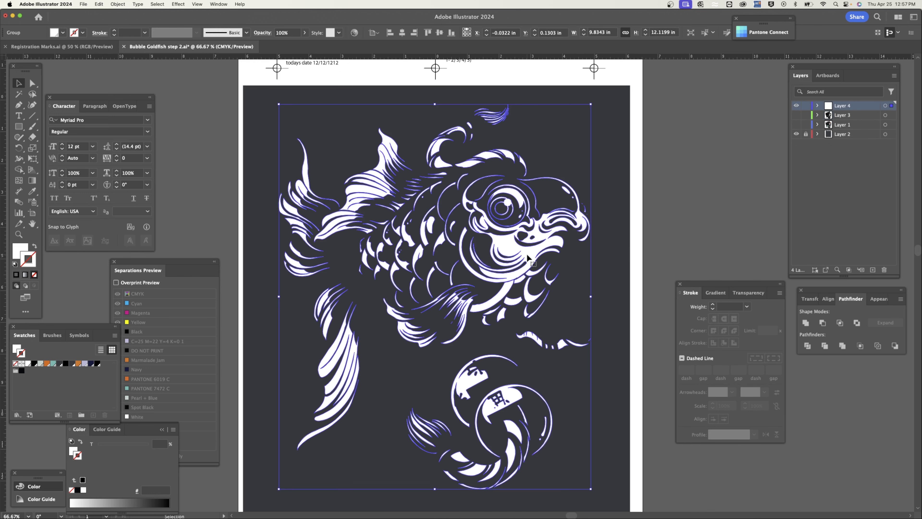
click(796, 114)
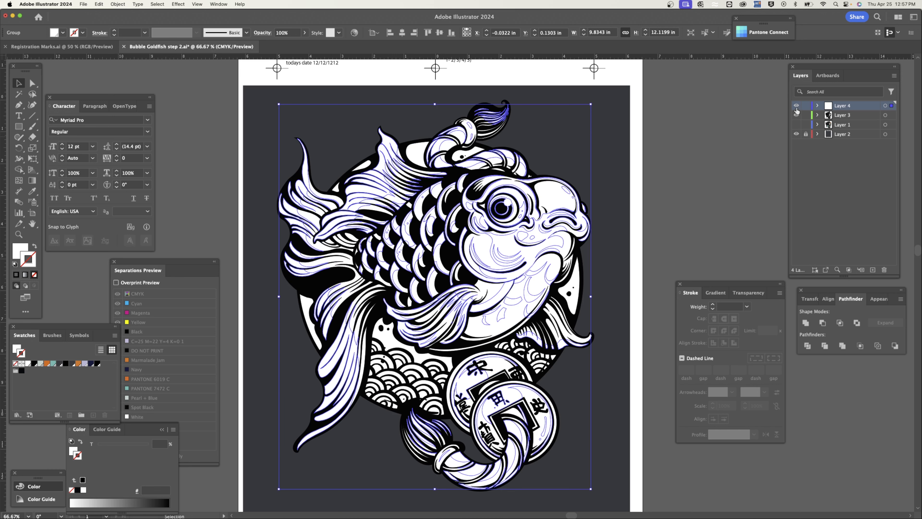
click(796, 106)
click(865, 116)
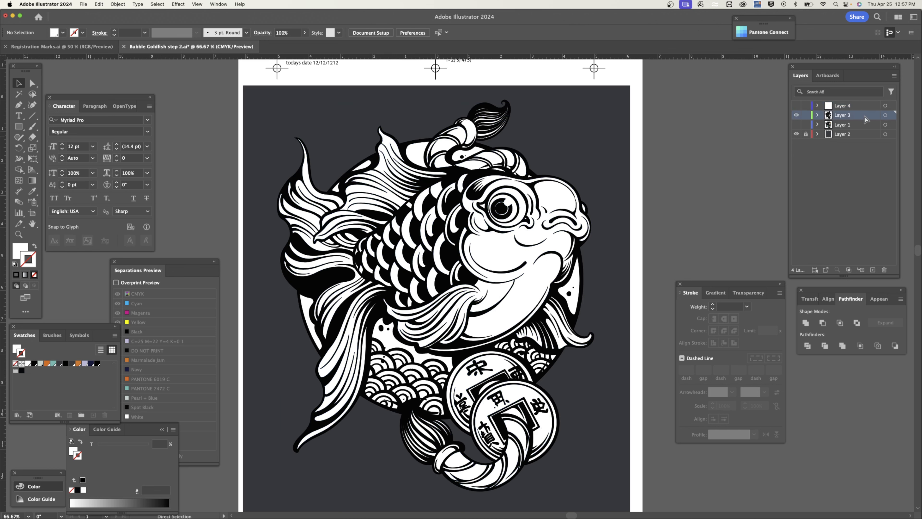
key(super+a)
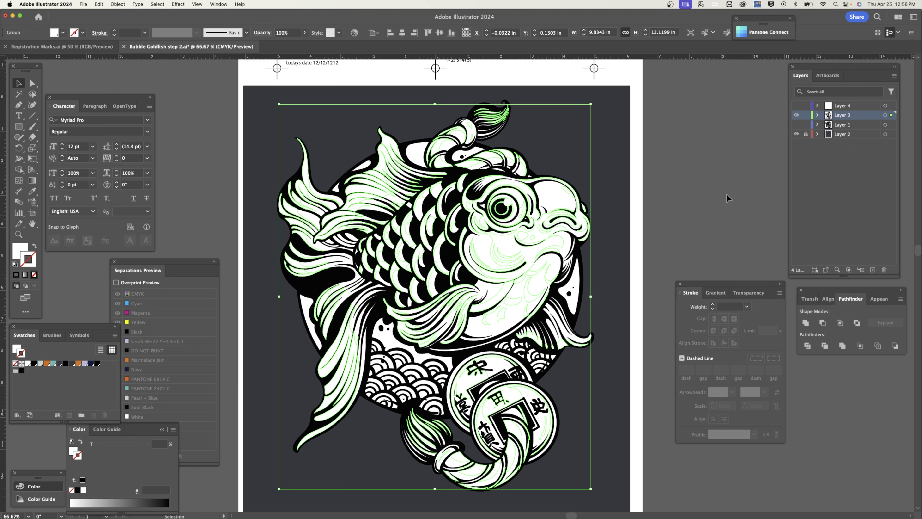
click(664, 208)
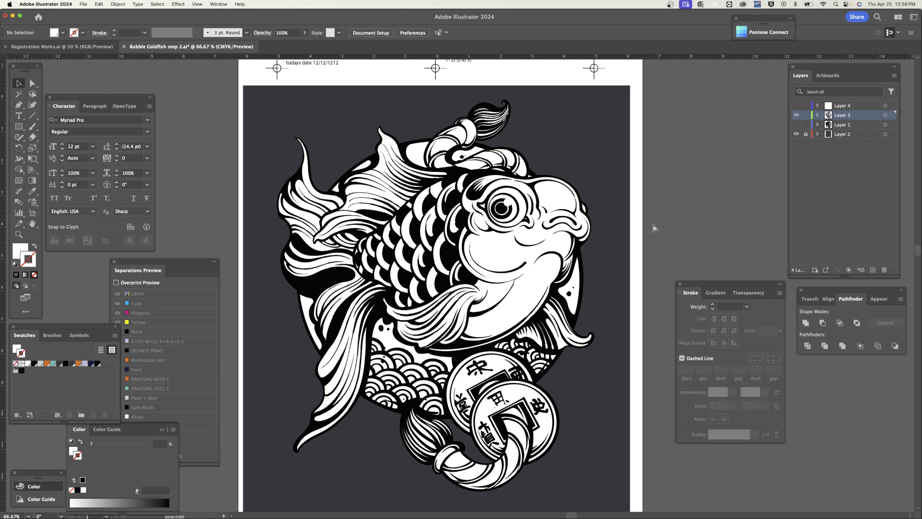
At 300% on the fish's belly, show Layer 1 and toggle the line art to compare colours
key(super+1)
key(super+equal)
key(super+equal)
key(super+equal)
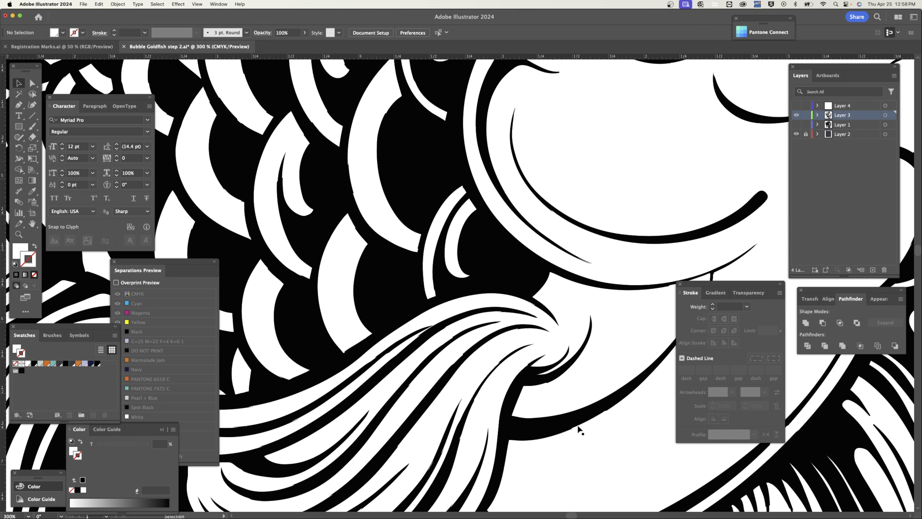
drag(579, 428, 360, 262)
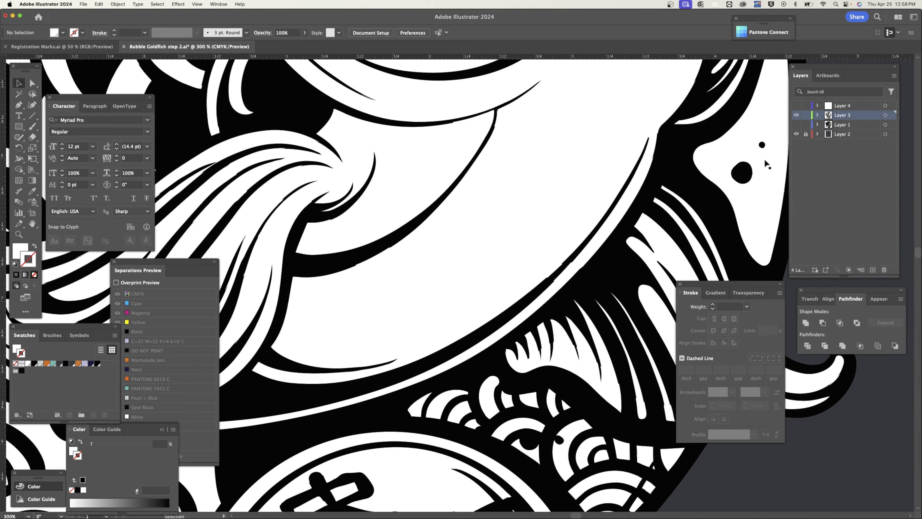
click(796, 124)
click(796, 115)
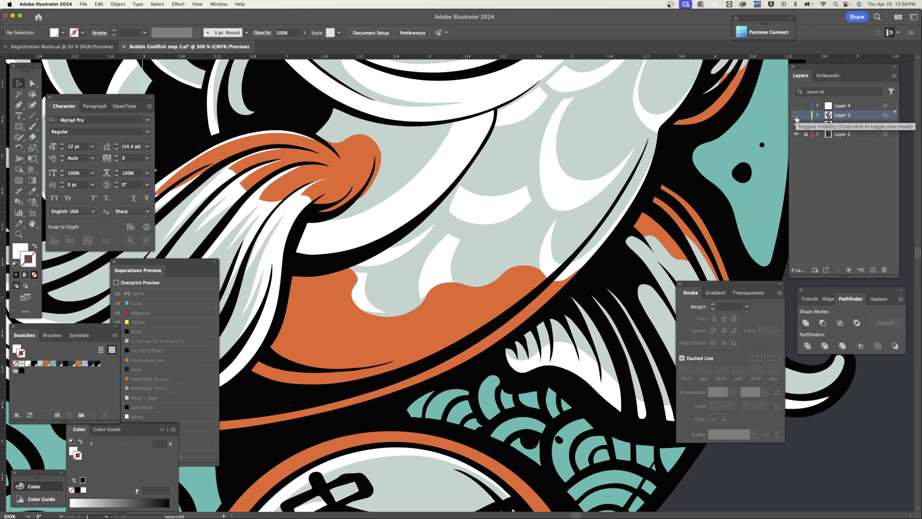
click(796, 115)
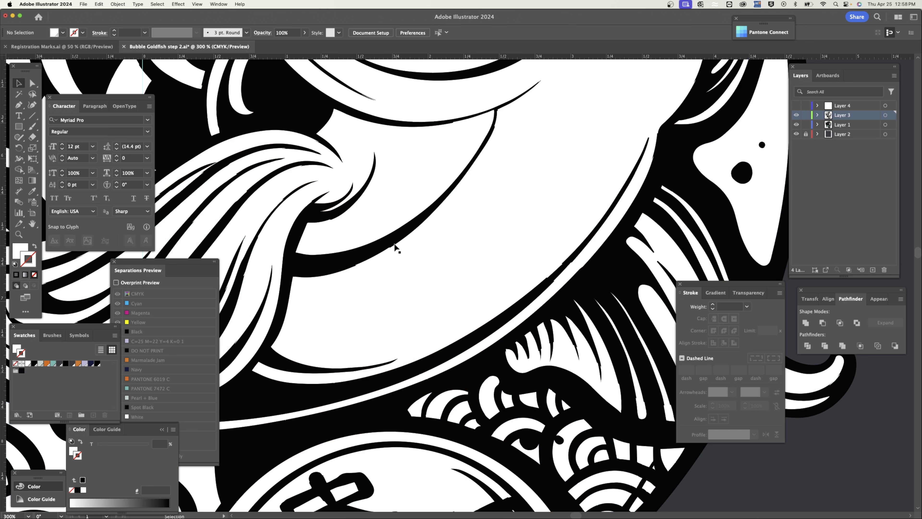
click(796, 115)
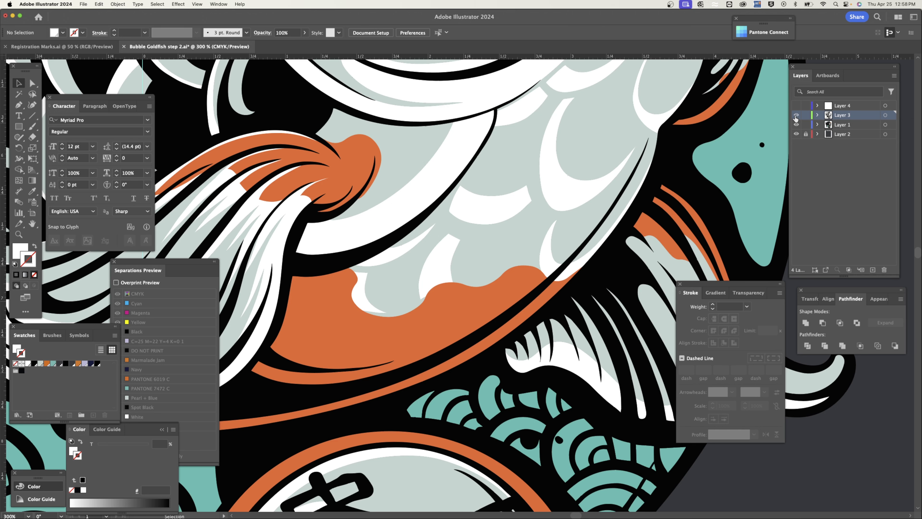
click(795, 115)
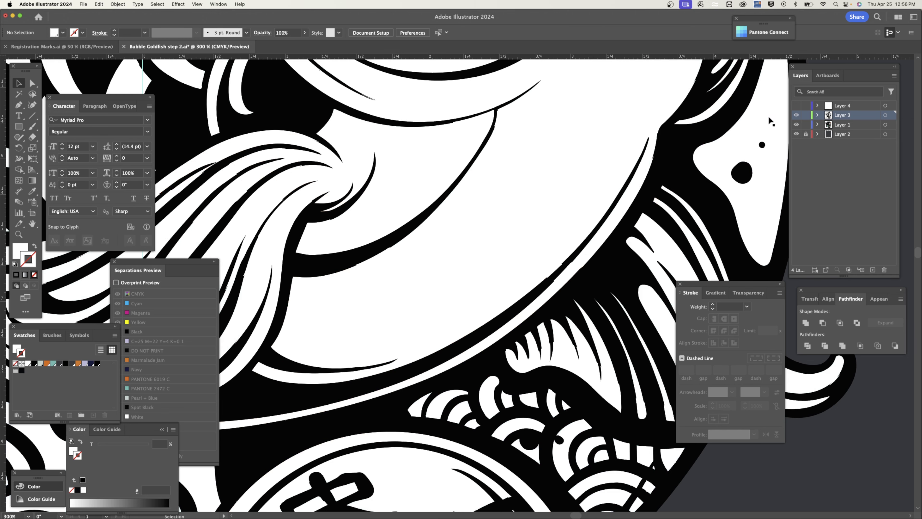
click(796, 115)
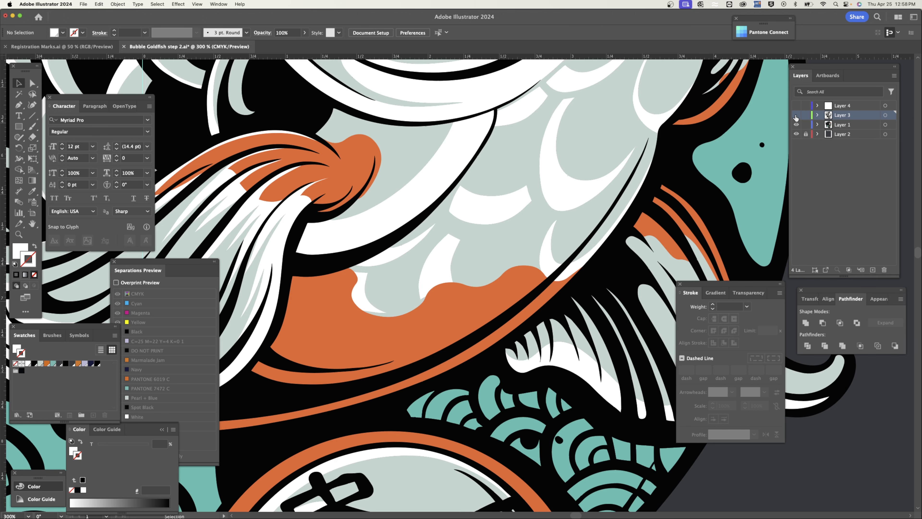
click(795, 115)
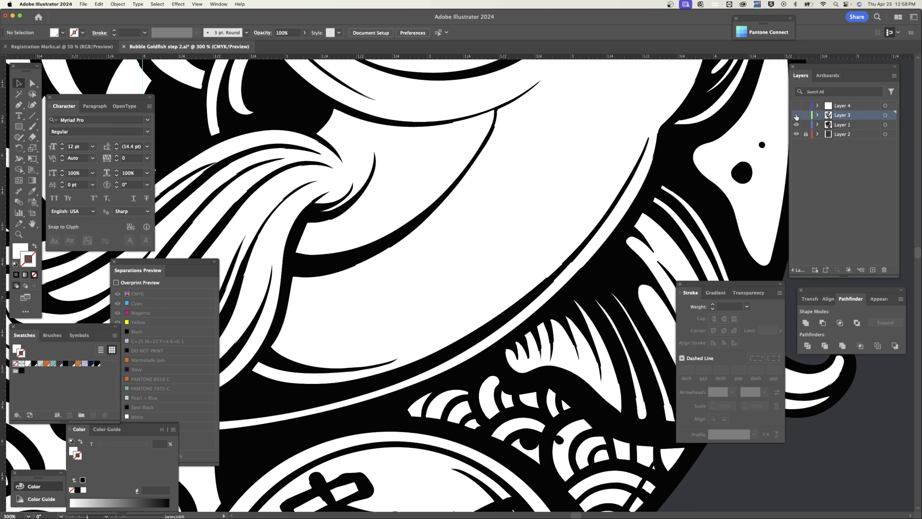
click(796, 115)
click(796, 116)
Zoom back out to 50% to view the whole artboard
key(super+minus)
key(super+minus)
key(super+minus)
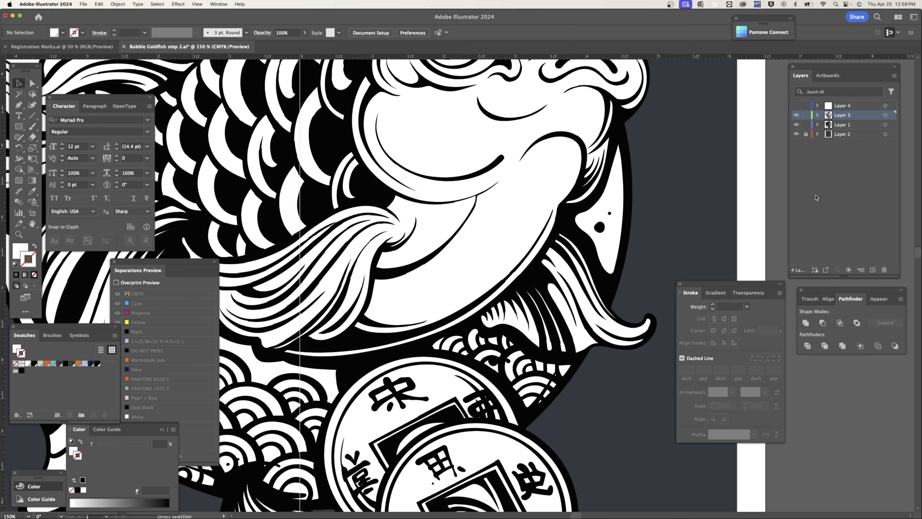
key(super+minus)
scroll(552, 332, left, 5)
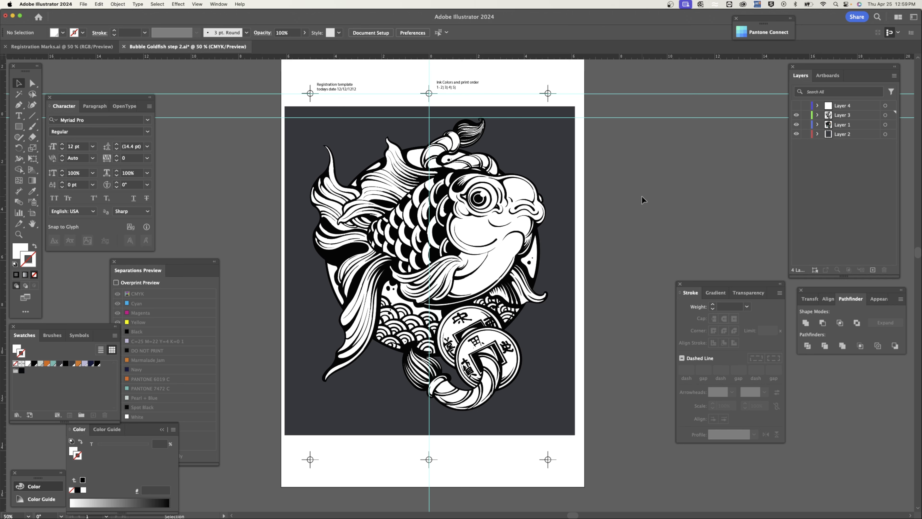
Replace the top-left registration label's two lines with 'Bubble Goldfish 4/25/'
key(super+1)
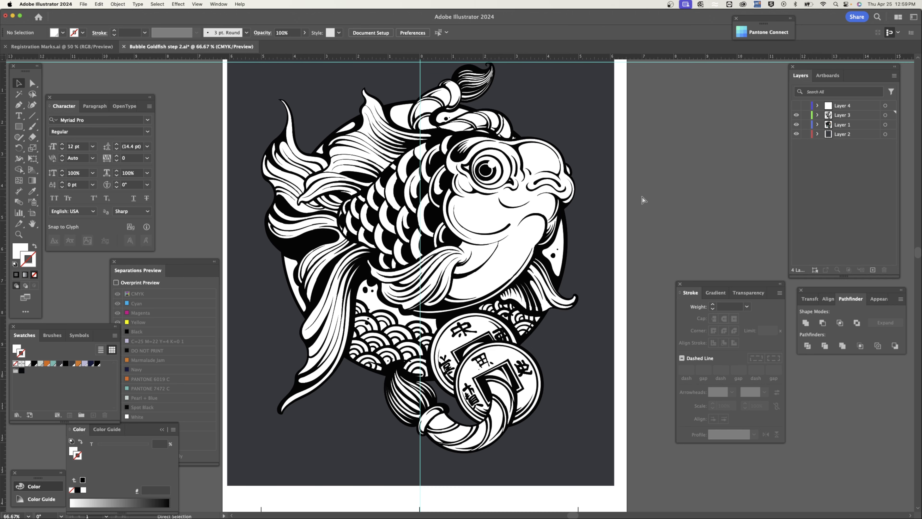
drag(535, 182, 625, 401)
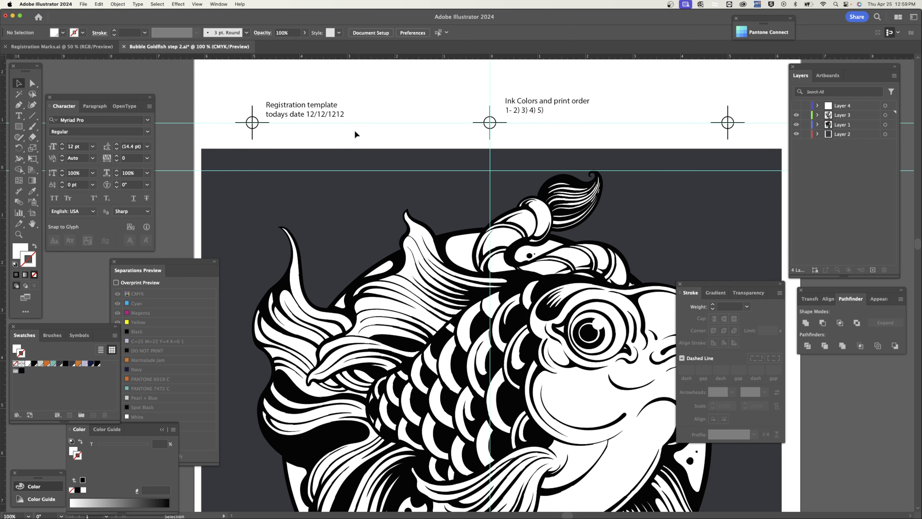
click(340, 113)
double_click(341, 114)
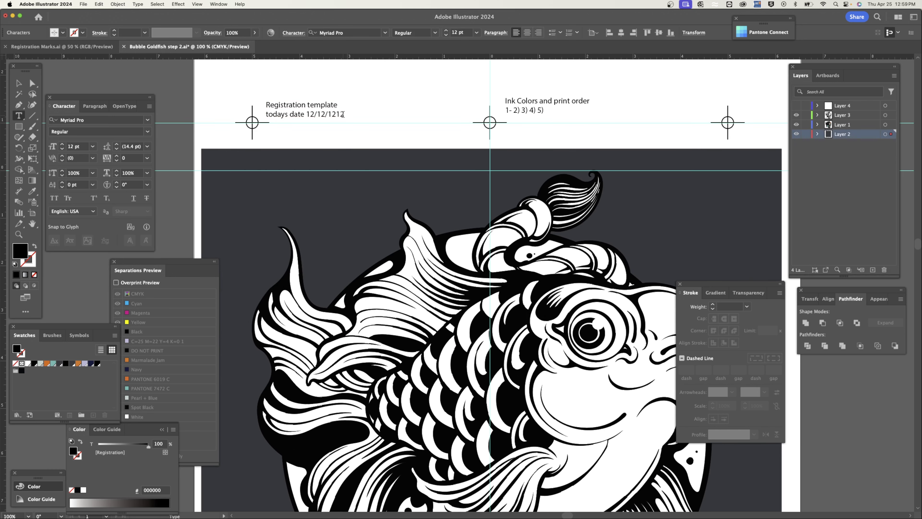
drag(342, 114, 260, 105)
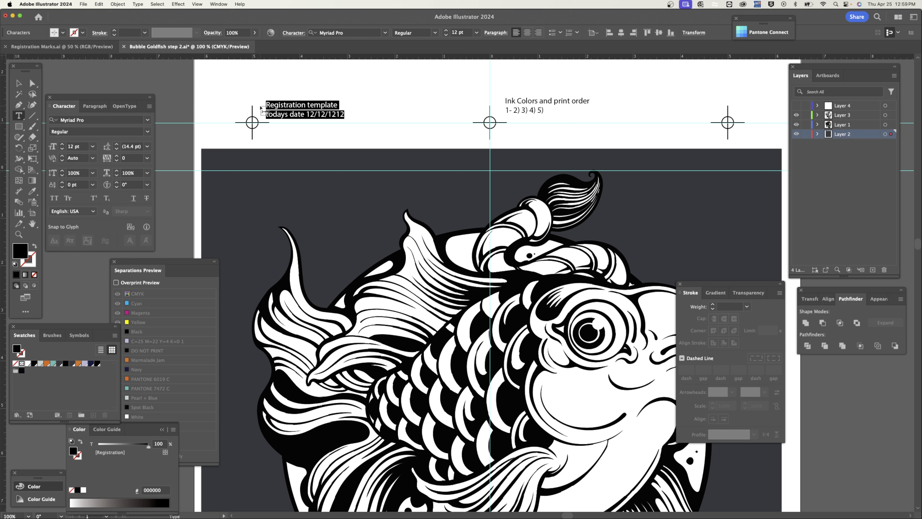
text(Bubble Goldfish )
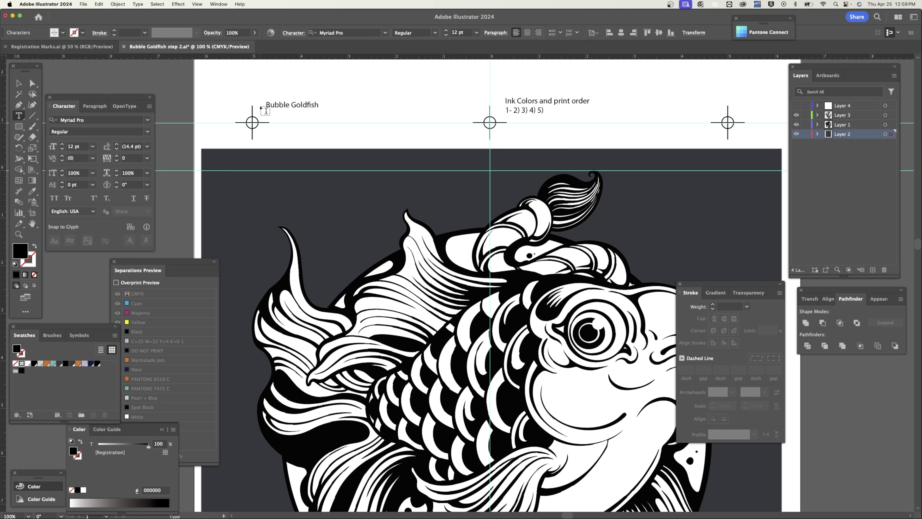
text(4/25/)
Delete the Ink Colors line and type the ink order '1-White base 2- Black … 6- Highlite White'
drag(505, 101, 597, 101)
key(BackSpace)
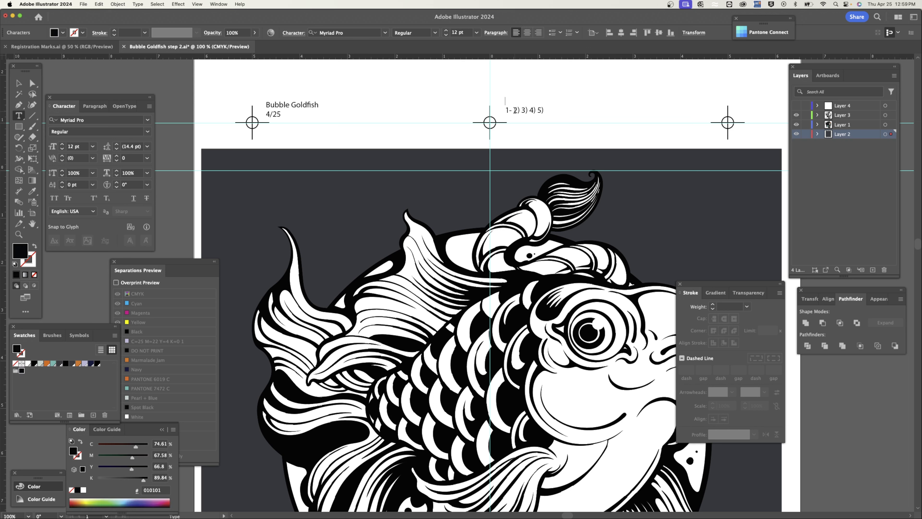
drag(510, 110, 601, 110)
text(White base 2- Black)
text(3)
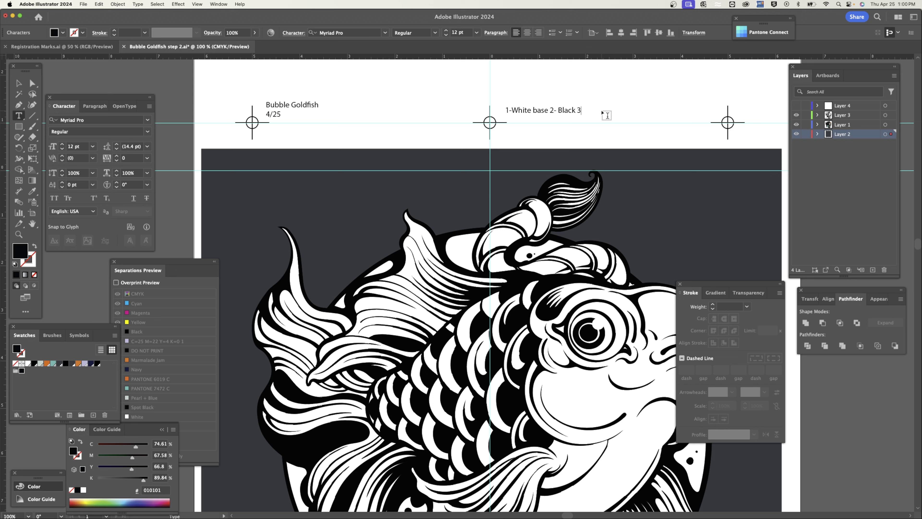
text(- Teal)
text(4- Orange 5- Peal mix)
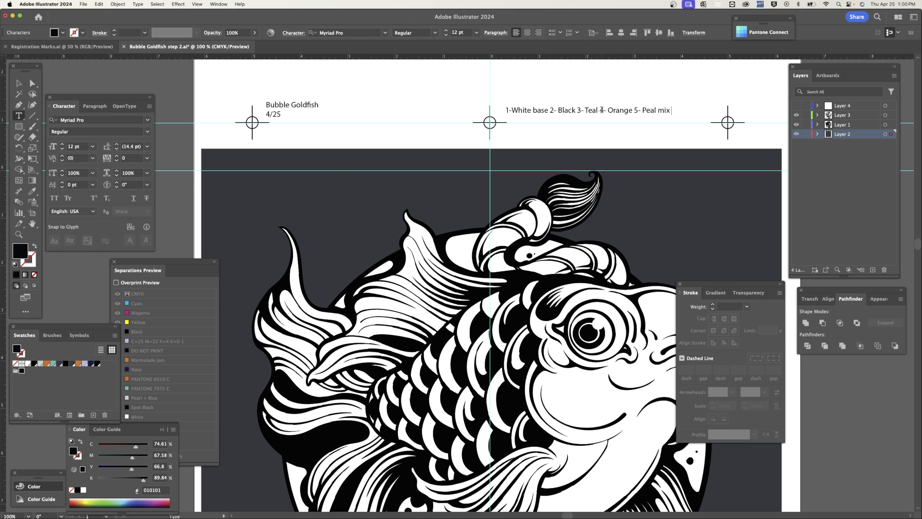
text( 6- Highlite White)
click(19, 83)
Colour '1-White base' with the White swatch and change White's R value to 184, making it light cyan
drag(547, 109, 497, 116)
double_click(540, 114)
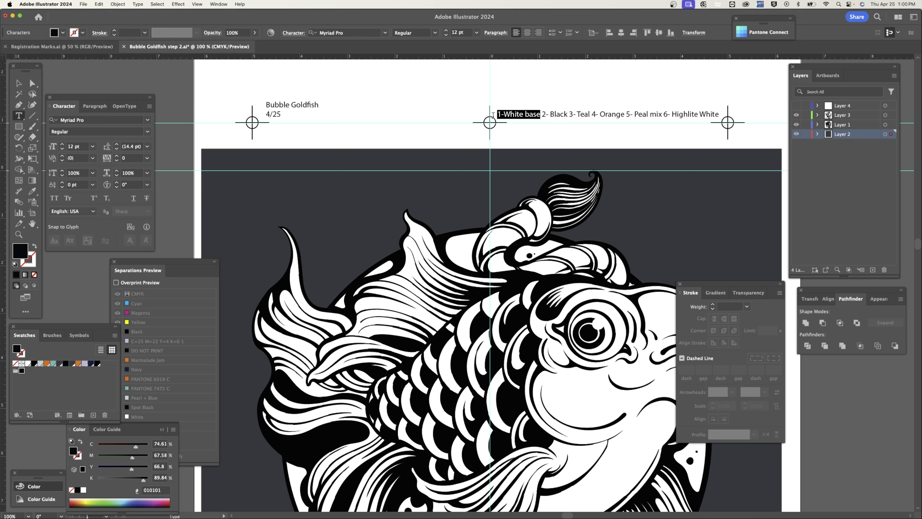
click(28, 364)
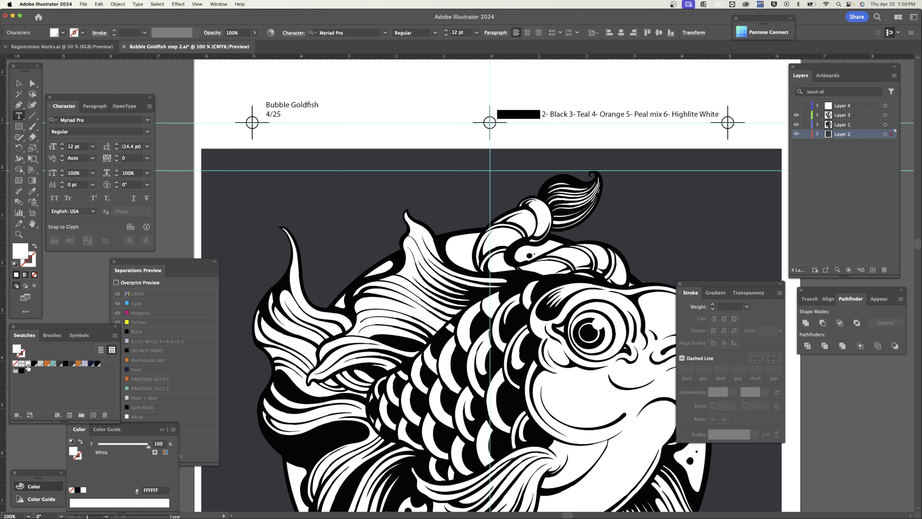
double_click(28, 364)
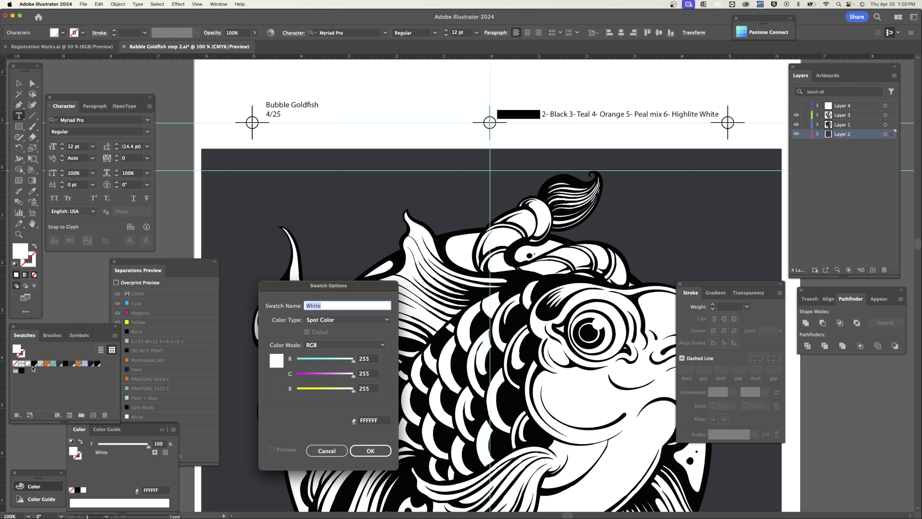
drag(355, 362, 338, 362)
click(370, 451)
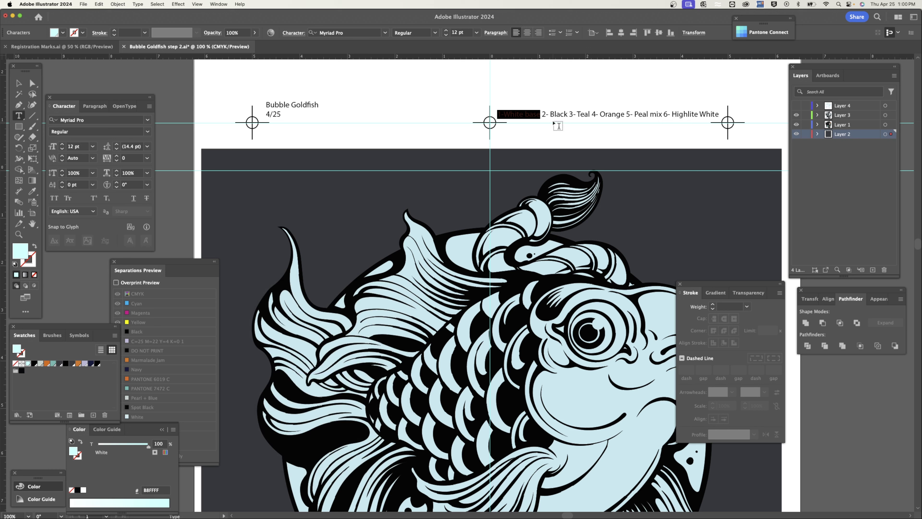
super+click(558, 126)
Colour '2- Black' Spot Black and '3- Teal' PANTONE 7472 C, renaming Teal to 'PMS 7472c'
drag(541, 113, 568, 116)
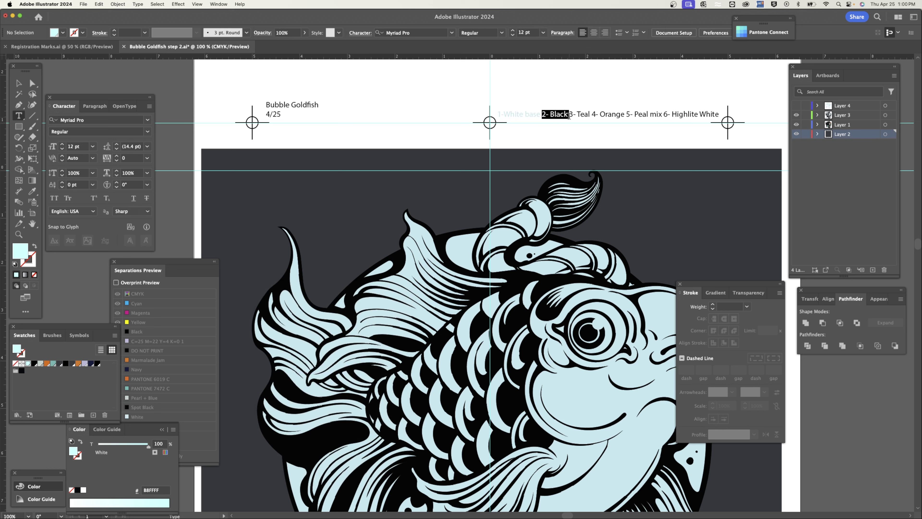
click(34, 364)
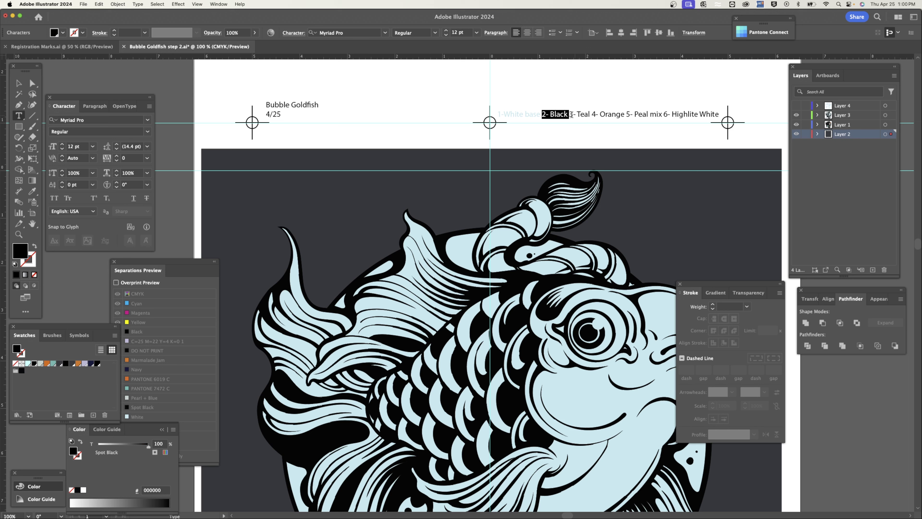
drag(568, 114, 591, 115)
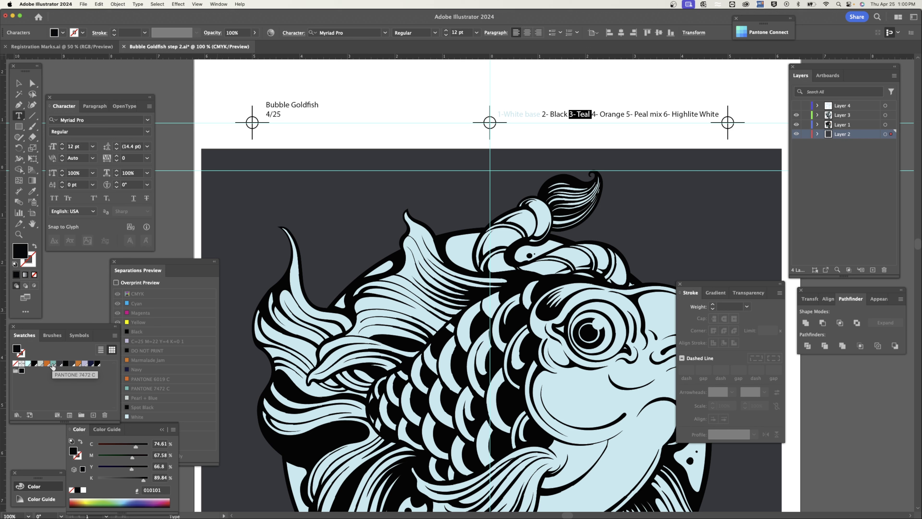
click(52, 365)
click(578, 114)
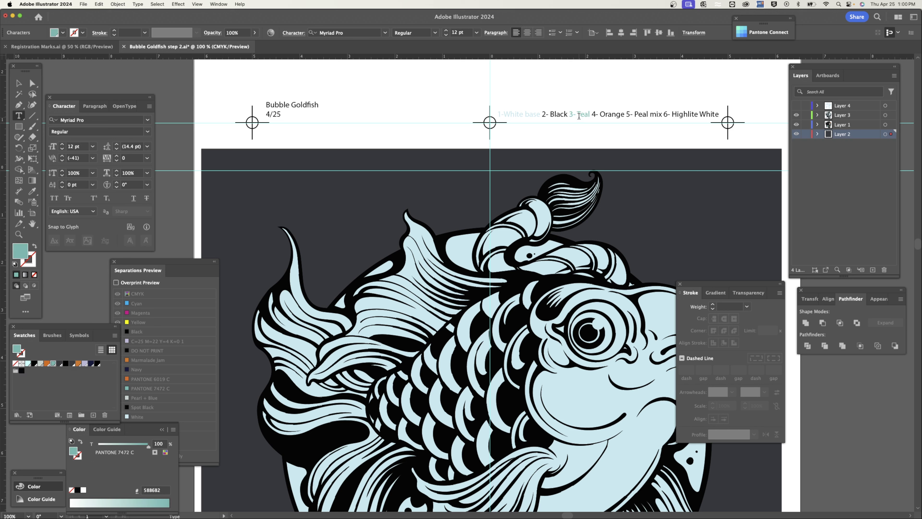
drag(577, 115, 589, 115)
text(PMS)
text( 7)
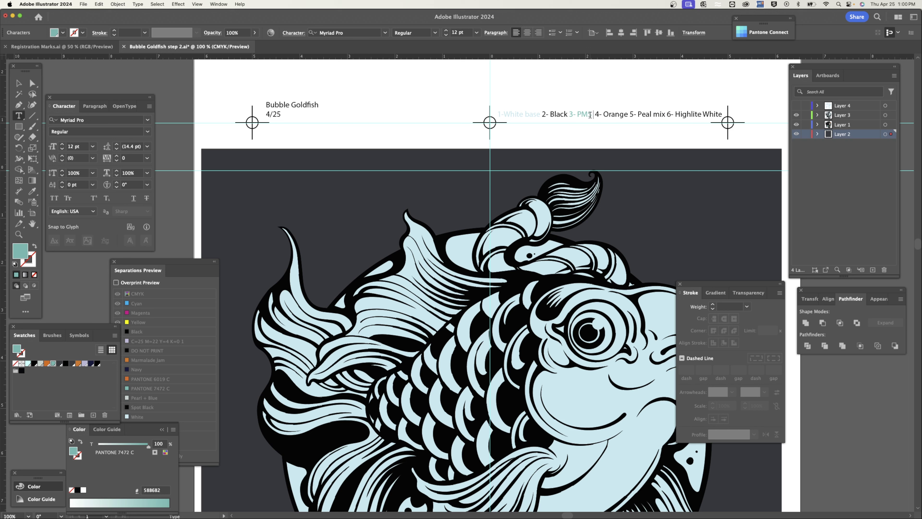
text(472c)
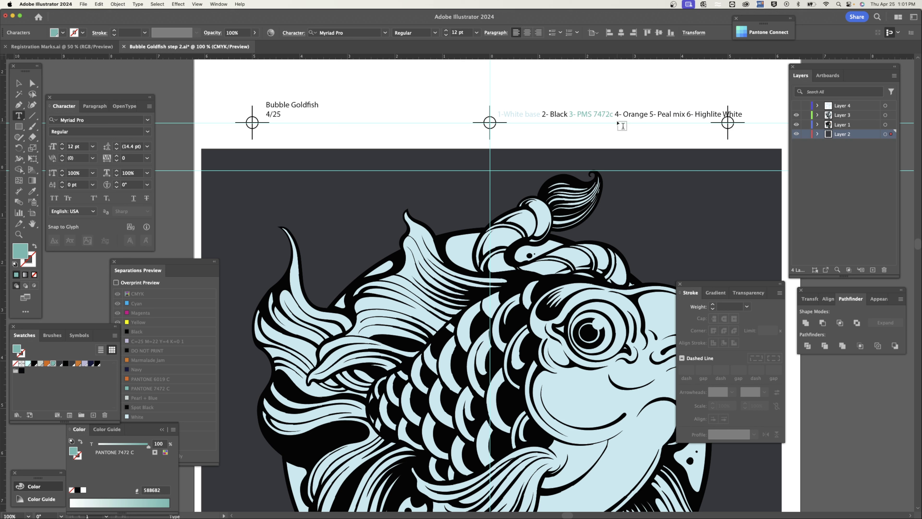
Colour '4- Orange' PANTONE 6019 C, rename it 'PMS 6019c', and correct 'Peal mix' to 'Pearl Mix'
drag(614, 114, 649, 114)
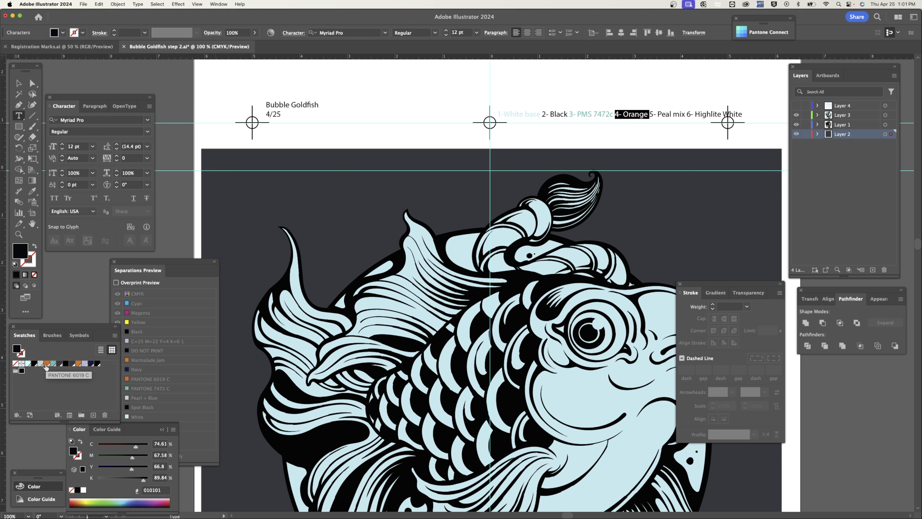
click(46, 365)
click(625, 115)
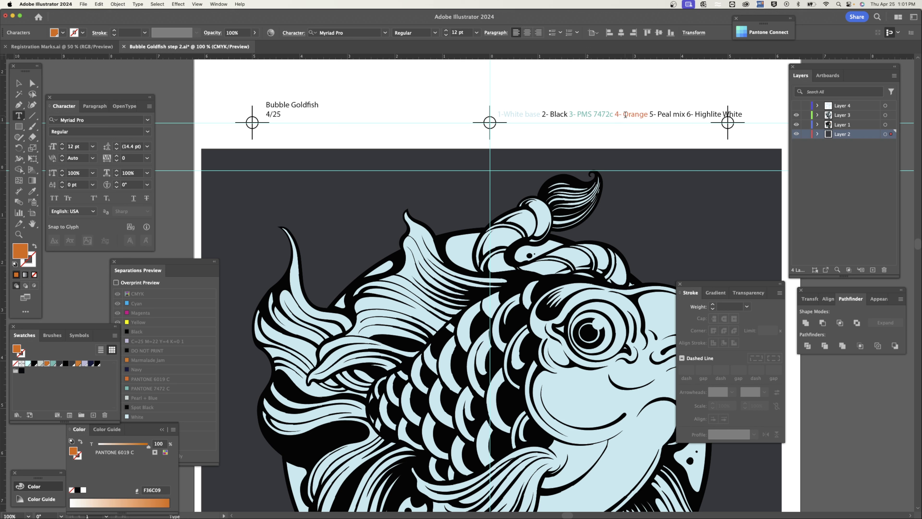
drag(625, 115, 648, 115)
text(PMS 60)
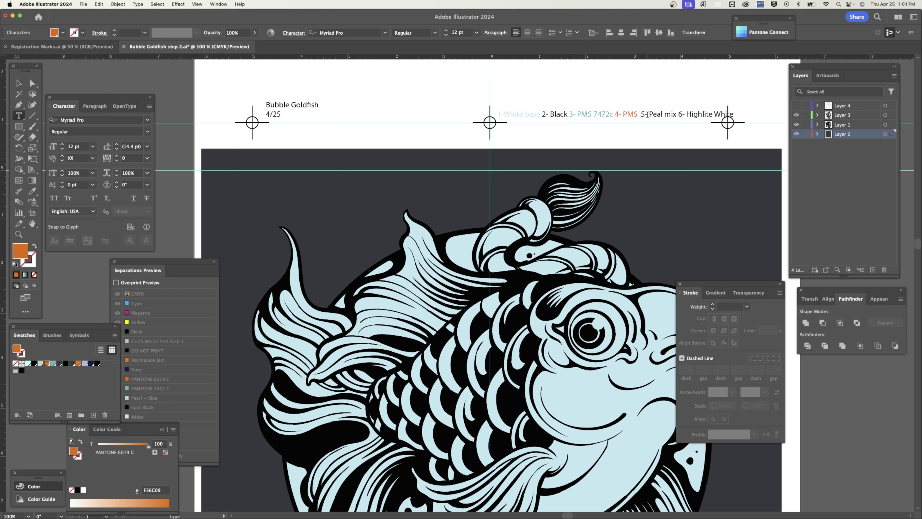
text(19c)
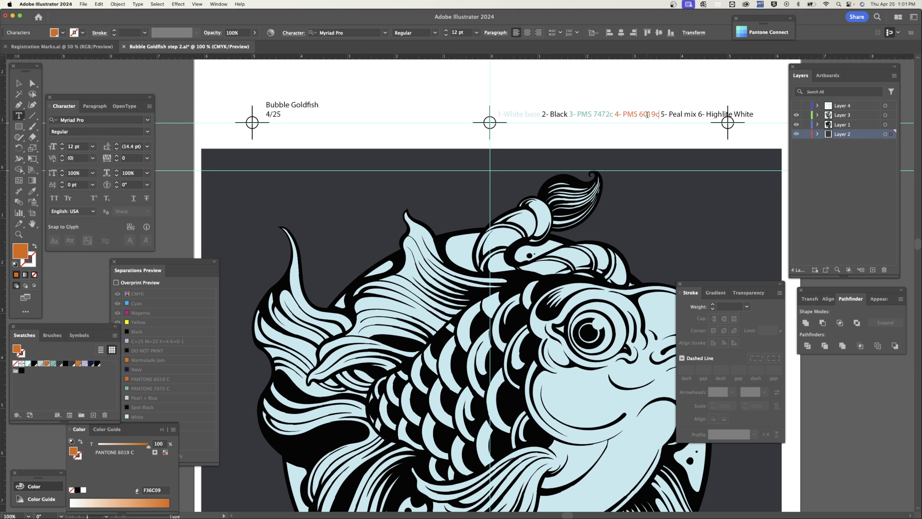
drag(669, 114, 697, 114)
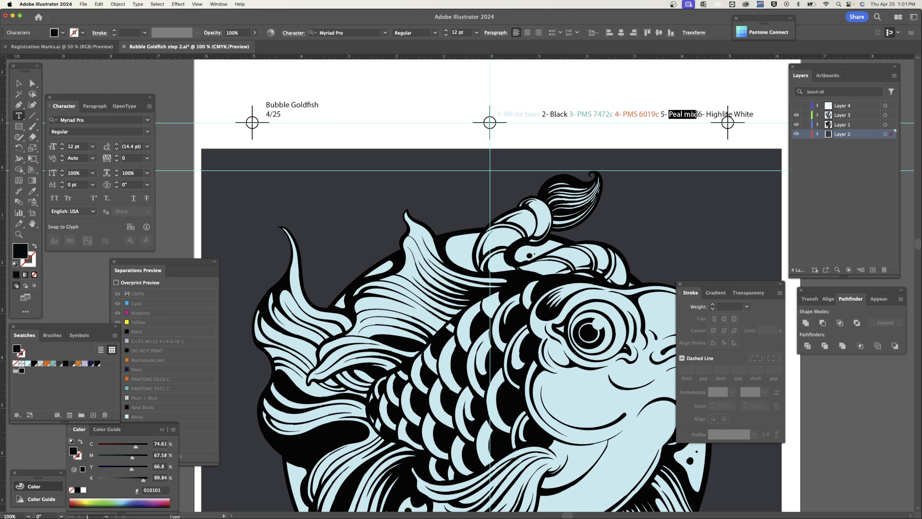
text(Pearl M)
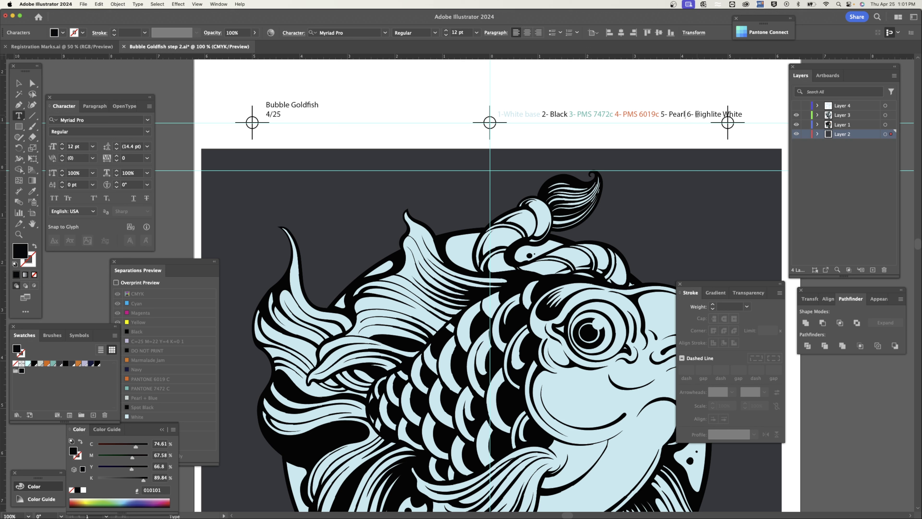
text(ix)
click(662, 113)
Break the colour list onto a second line before '5-' and reposition the text block
key(Return)
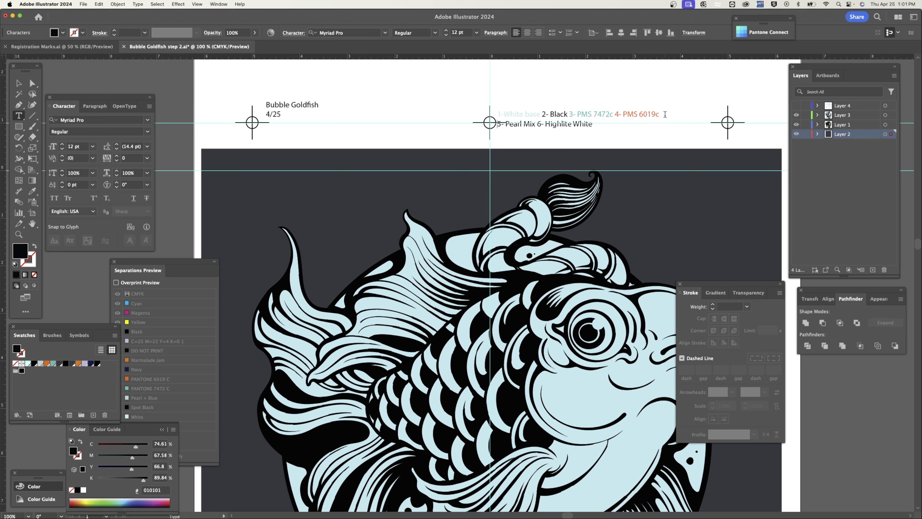
click(17, 84)
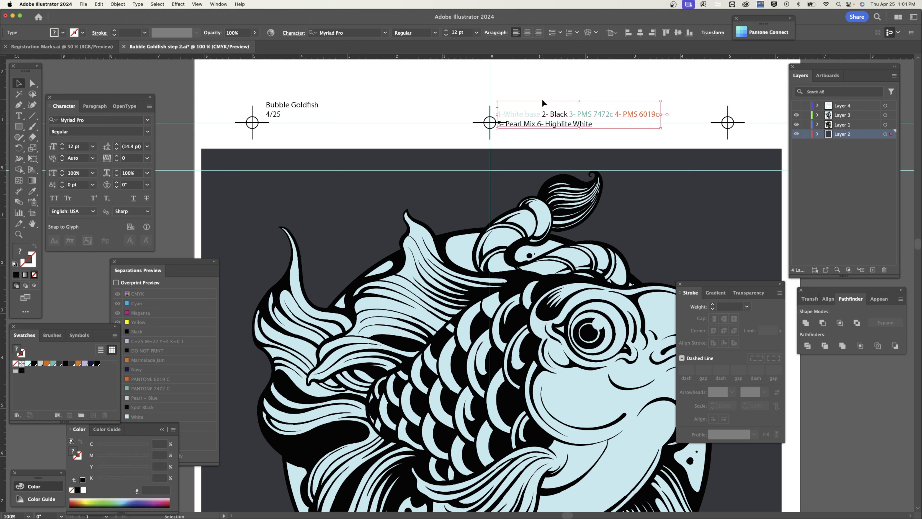
drag(556, 116, 506, 119)
Colour '5- Pearl Mix' with Pearl + Blue and '6- Highlite White' with the White swatch
double_click(546, 117)
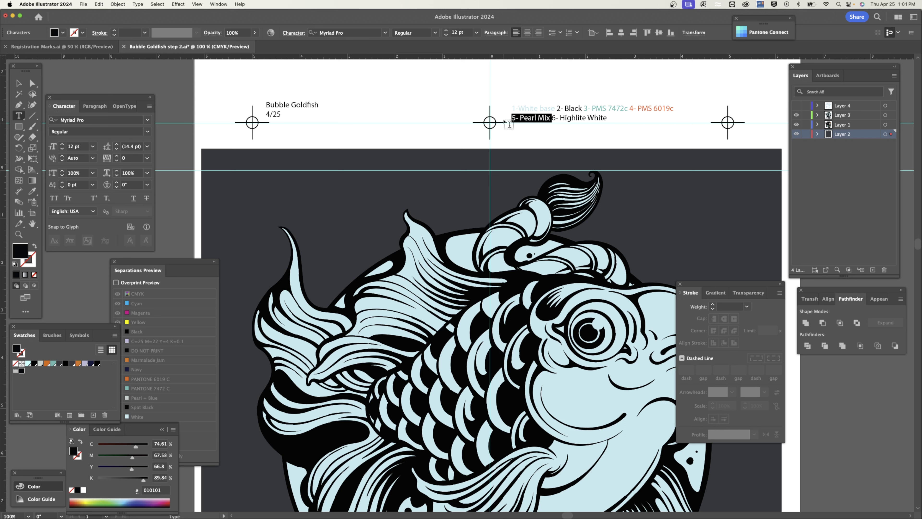
click(39, 364)
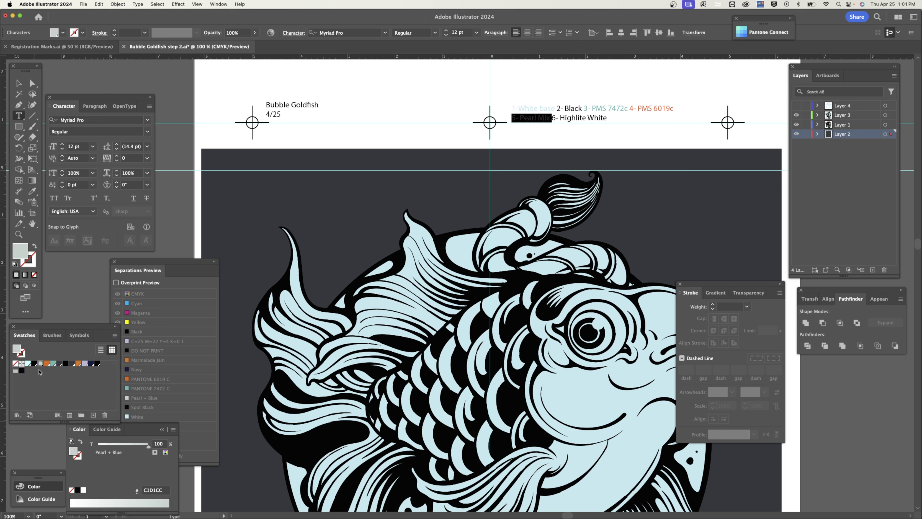
drag(677, 108, 638, 110)
drag(549, 117, 607, 118)
click(22, 370)
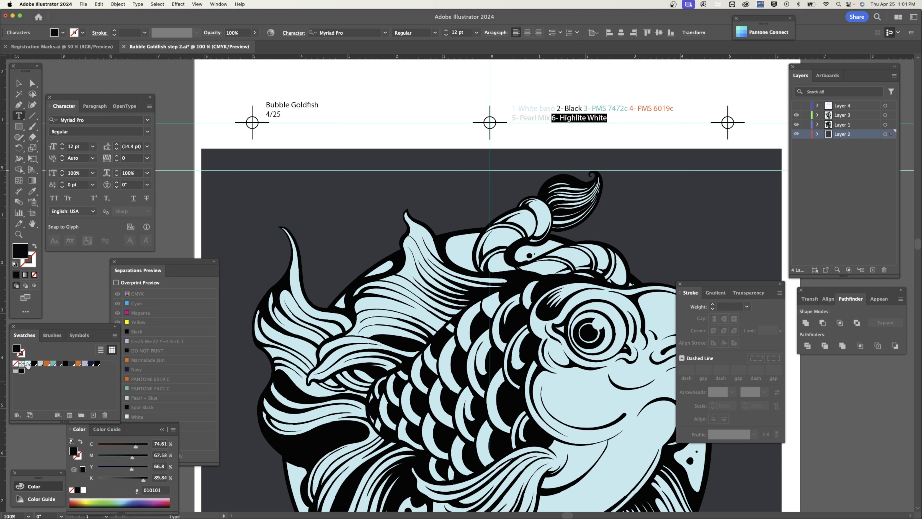
click(29, 364)
click(20, 83)
click(426, 96)
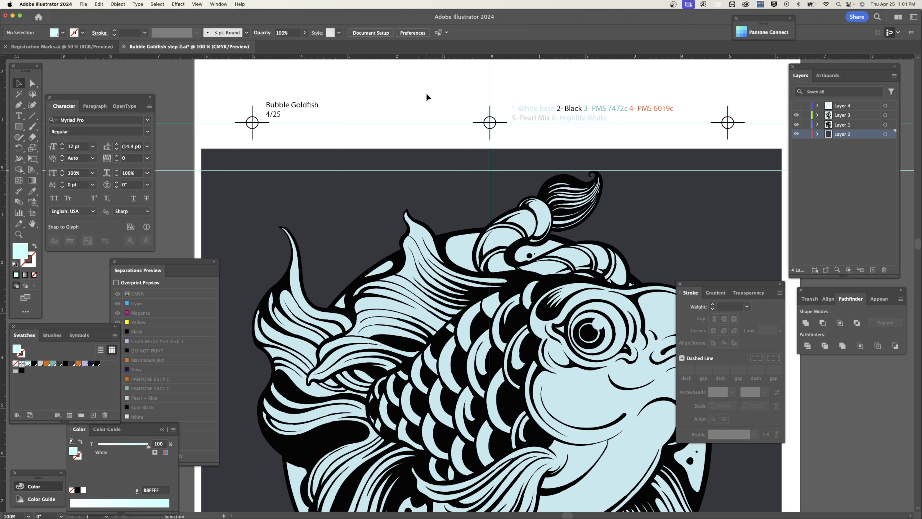
key(super+minus)
key(super+minus)
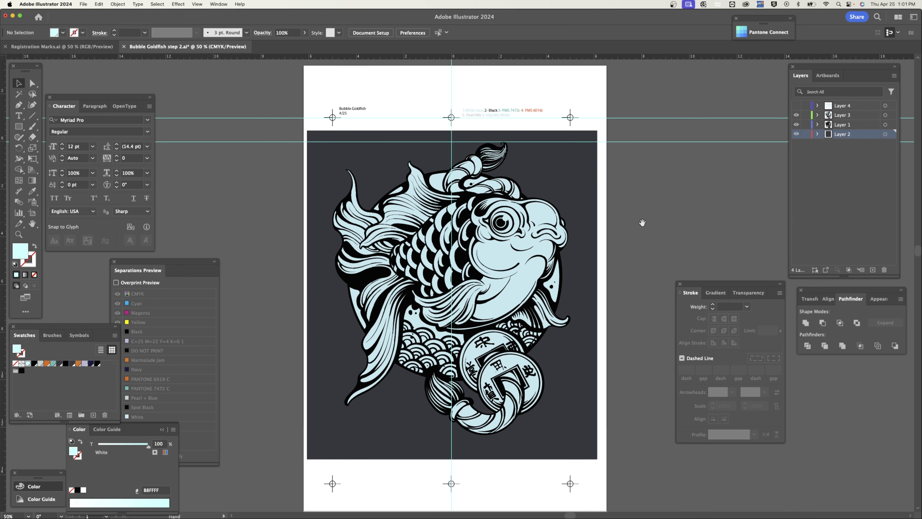
scroll(642, 223, down, 1)
drag(796, 125, 797, 134)
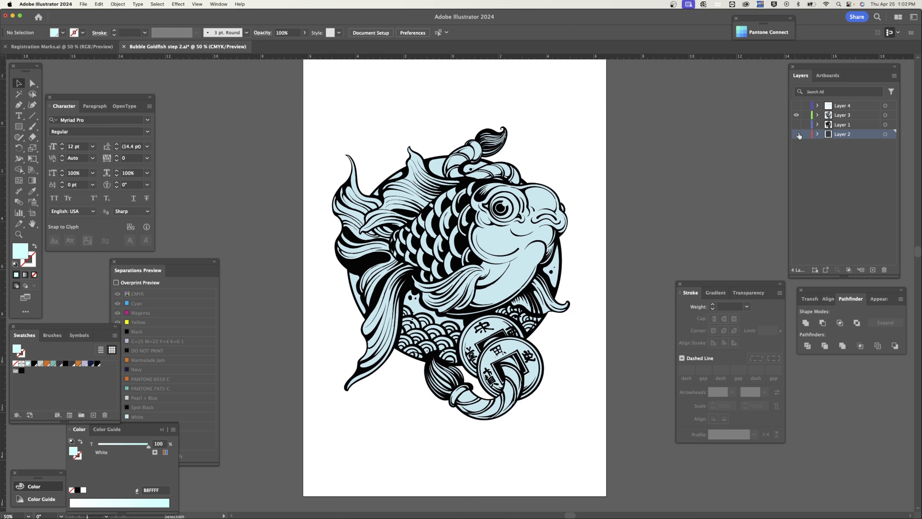
drag(796, 133, 796, 124)
click(796, 114)
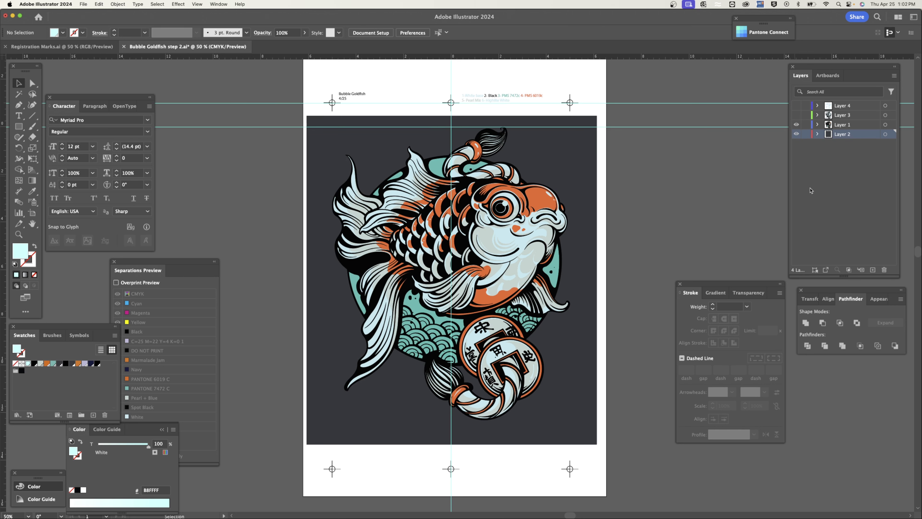
click(795, 115)
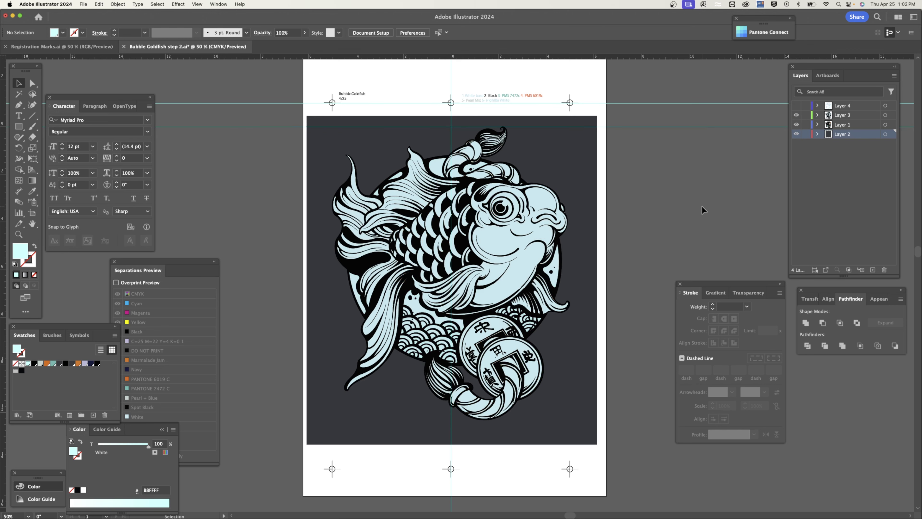
drag(689, 200, 688, 215)
Drag the artboard's top, right, bottom and left edges inward to 11.25 × 16.5 in
click(33, 213)
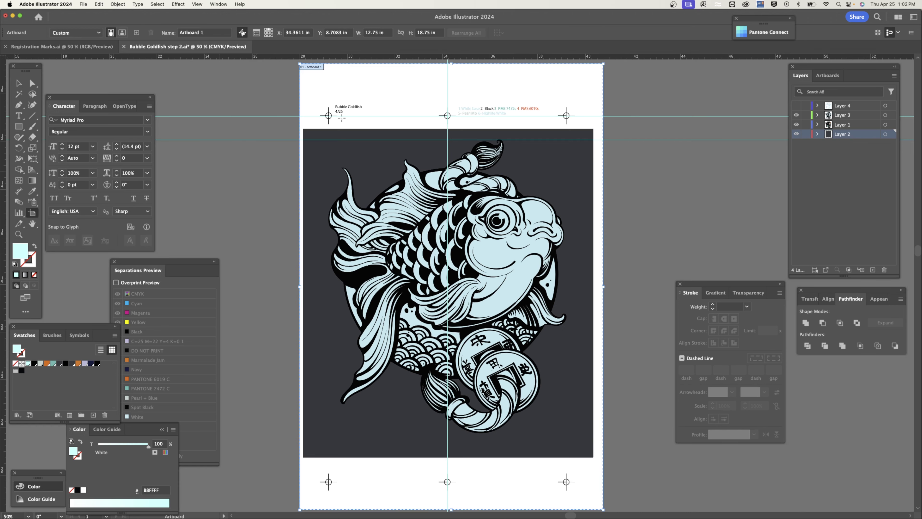
drag(453, 63, 451, 103)
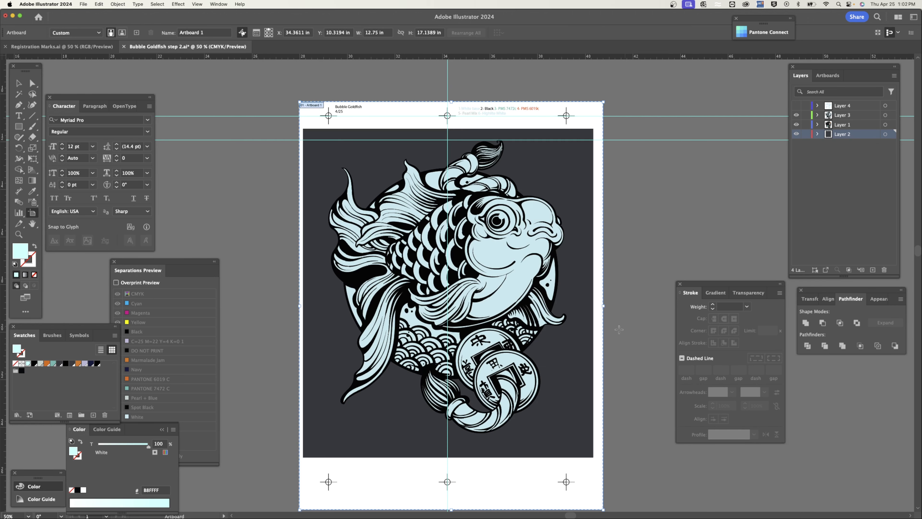
key(Escape)
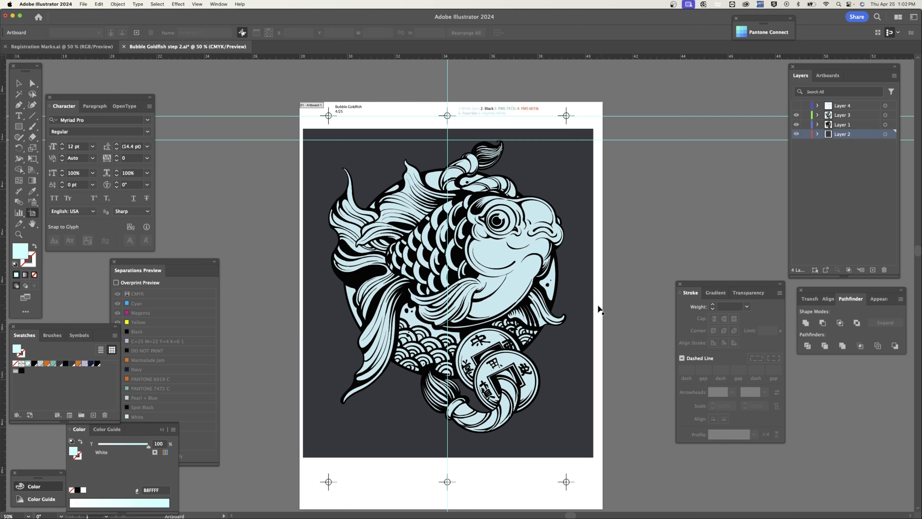
click(600, 307)
drag(601, 306, 582, 307)
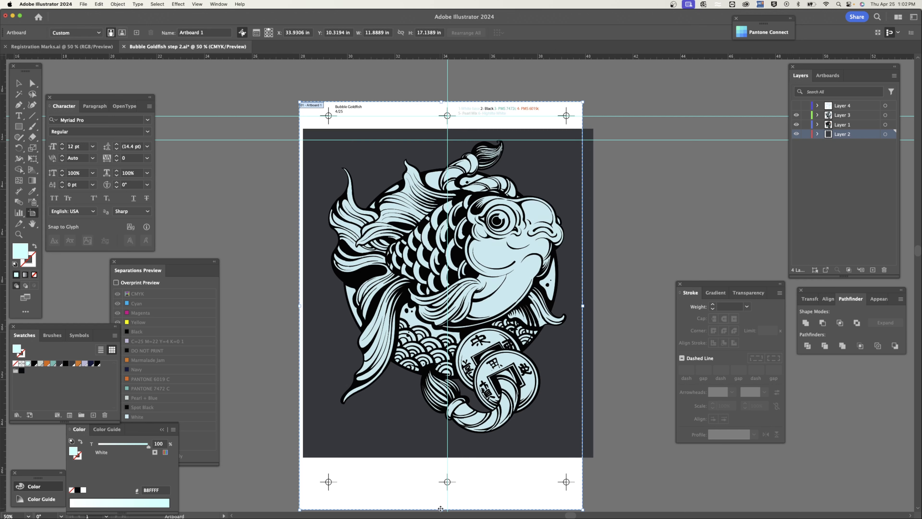
drag(440, 508, 441, 494)
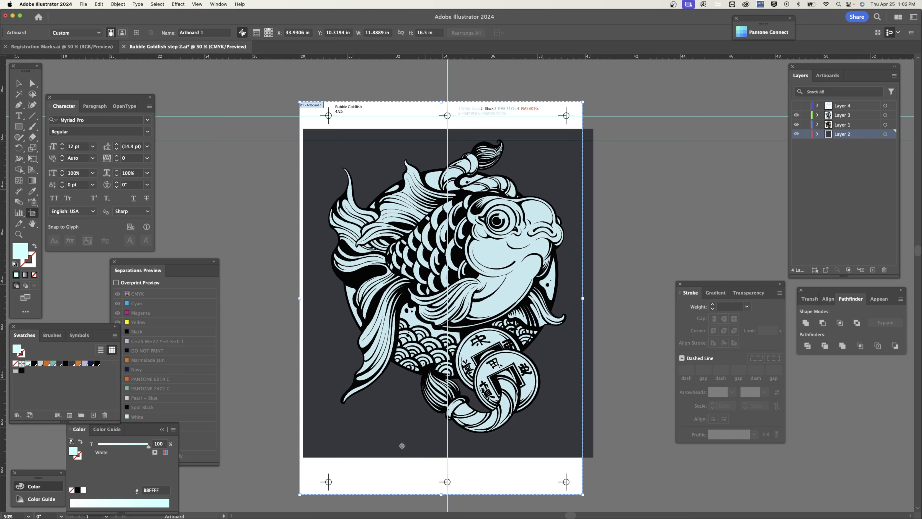
drag(300, 298, 315, 298)
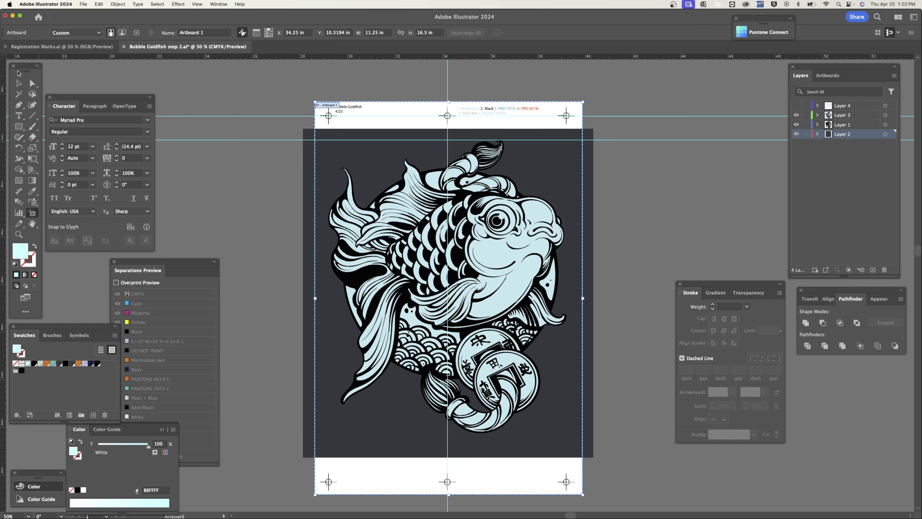
click(19, 82)
Select and narrow the dark shirt-colour background rectangle, then delete it
click(306, 145)
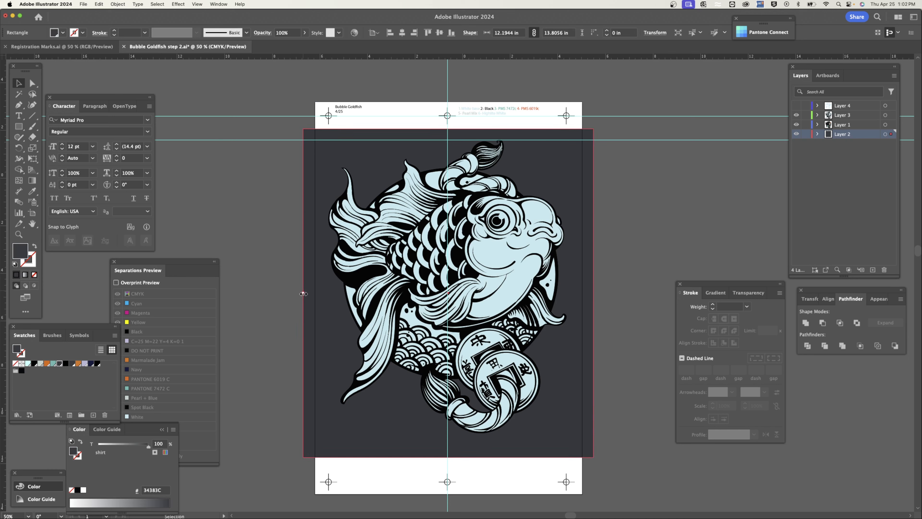
drag(303, 293, 321, 295)
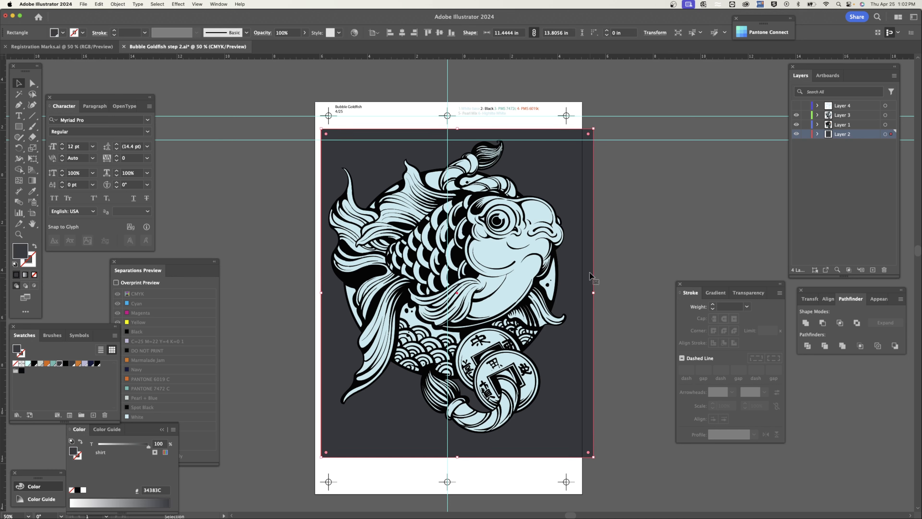
key(Delete)
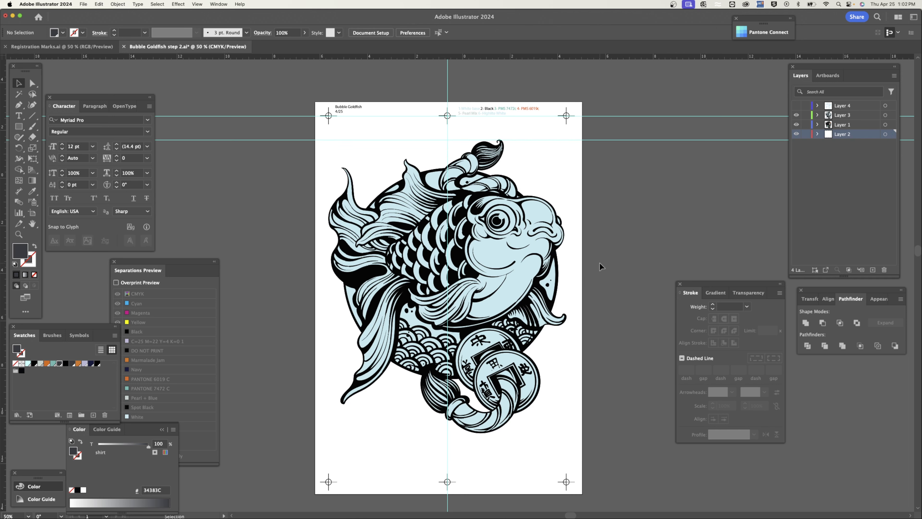
Select Layer 2's top and bottom registration marks together with the header text
click(796, 134)
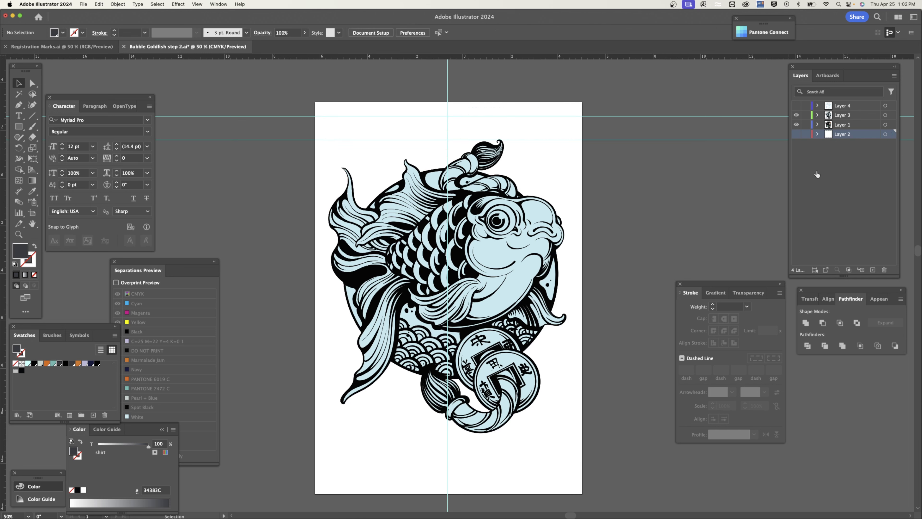
click(796, 133)
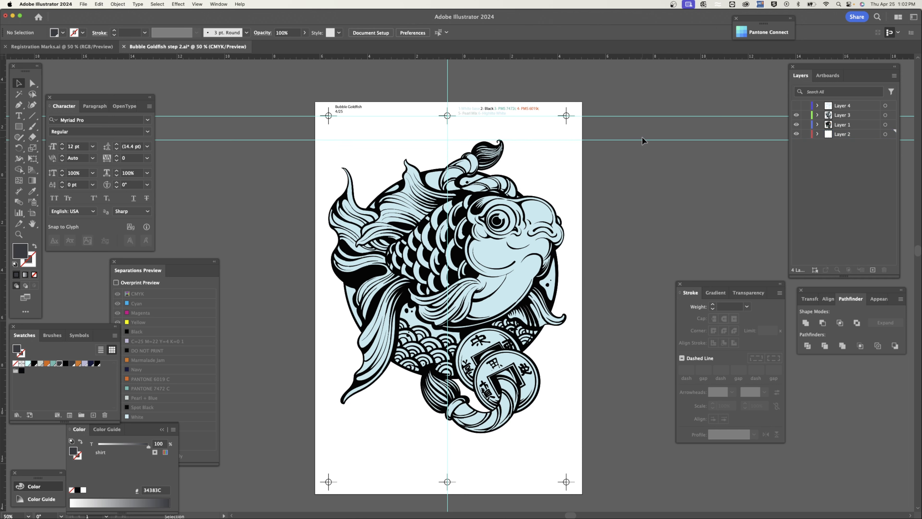
drag(290, 94, 623, 128)
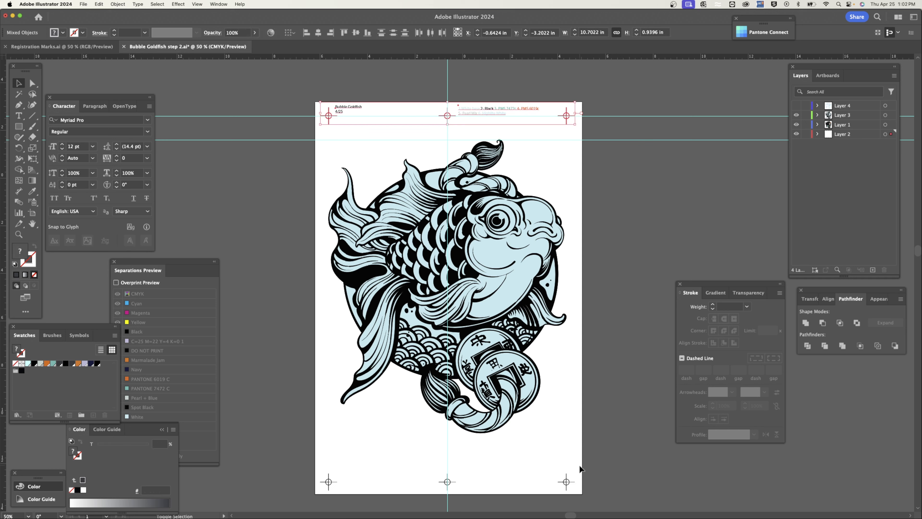
drag(580, 469, 267, 496)
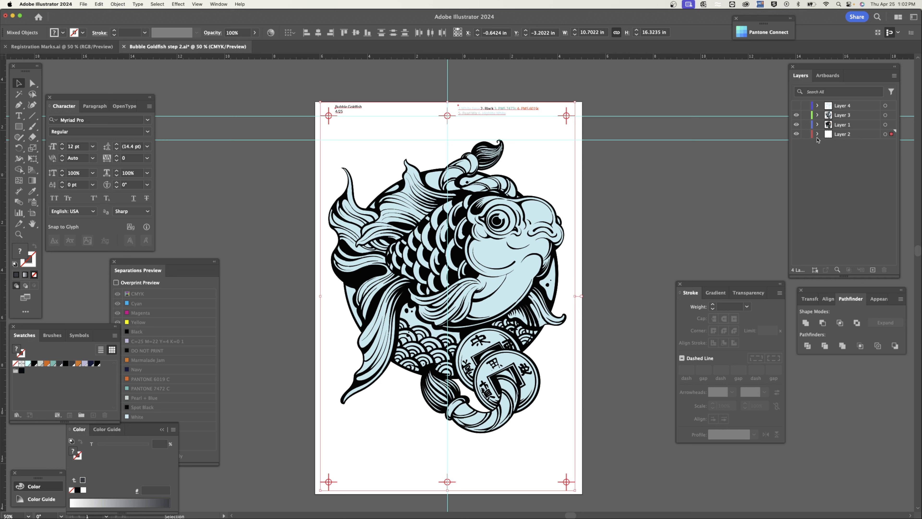
Hide Layer 2, decline the unlock alert, and paste the registration marks and header back in place
click(796, 134)
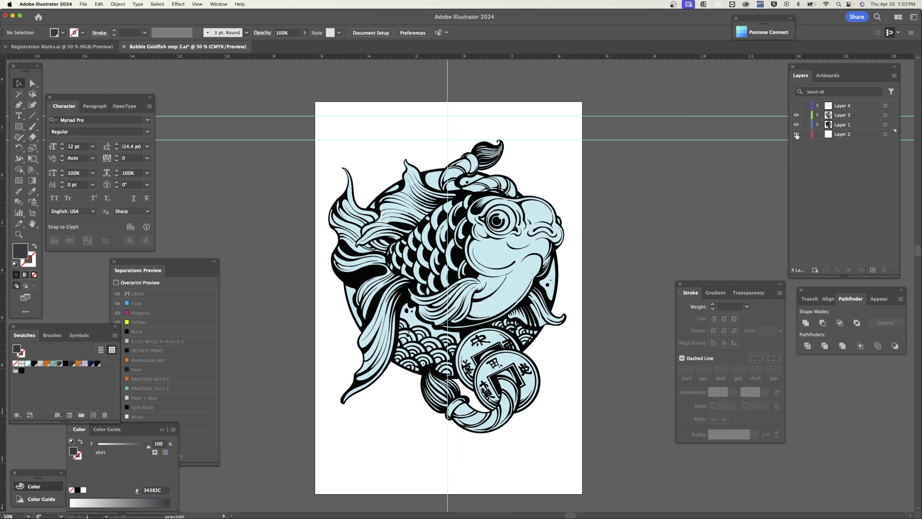
click(805, 124)
key(super+v)
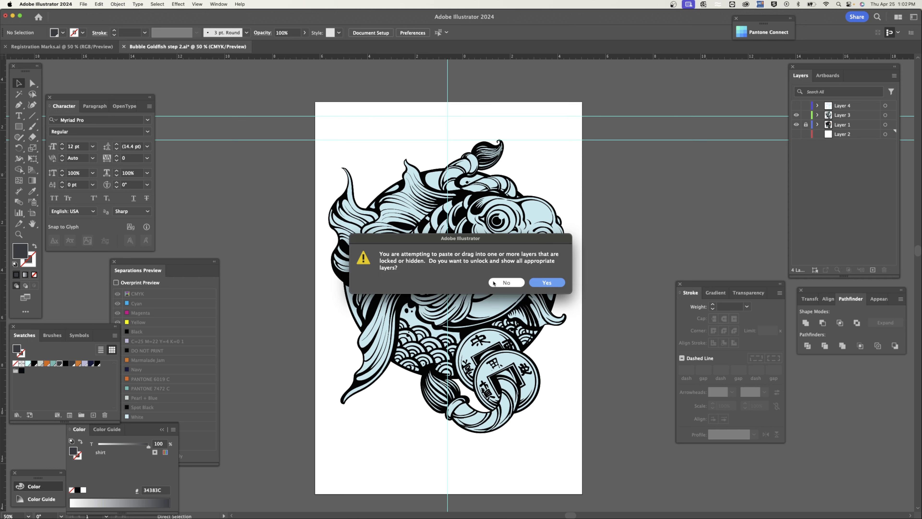
click(507, 282)
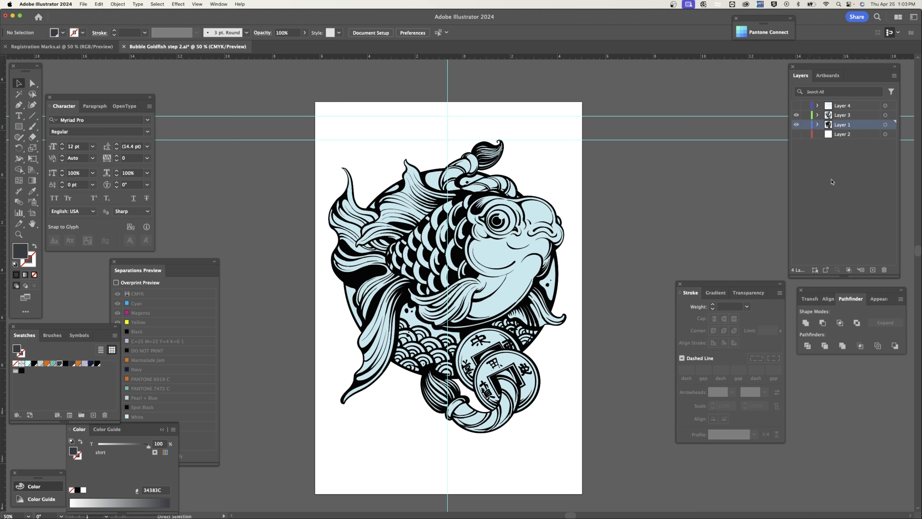
key(super+v)
click(796, 124)
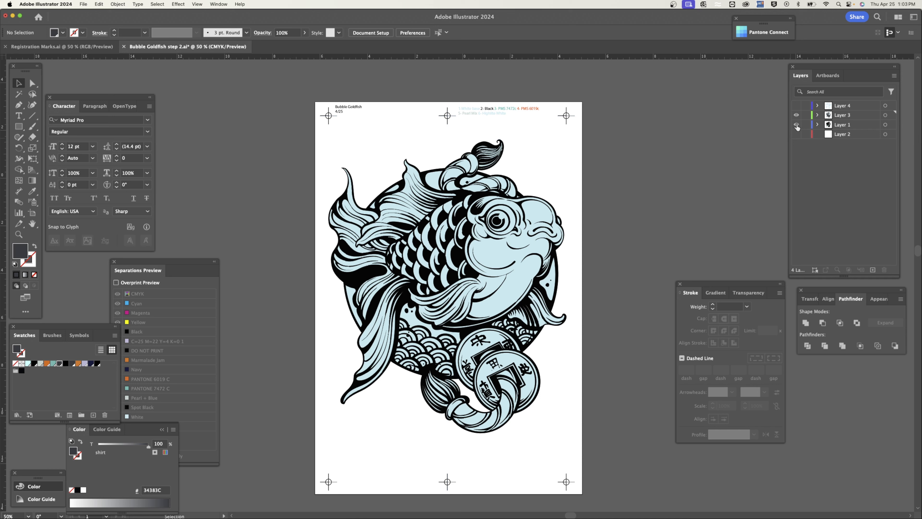
click(796, 125)
Move the bottom registration marks up and raise the artboard's bottom edge to 15.4861 in height
click(796, 115)
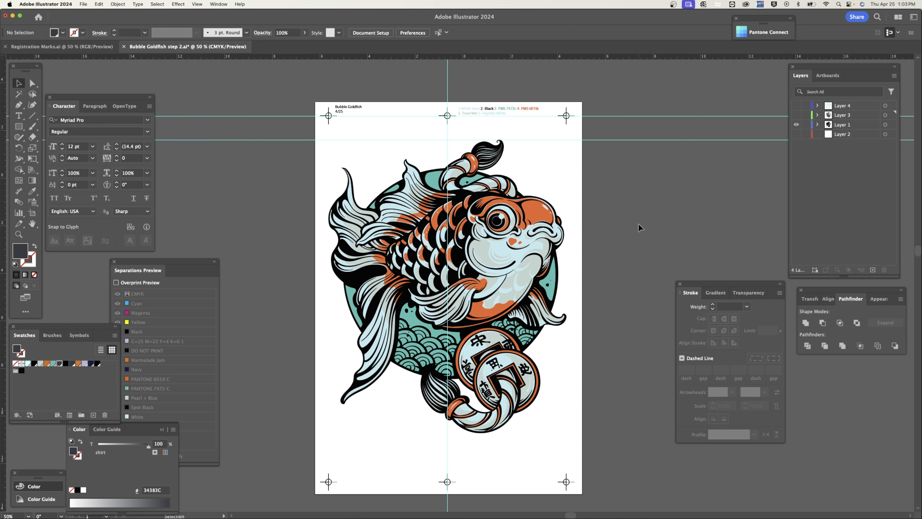
click(795, 115)
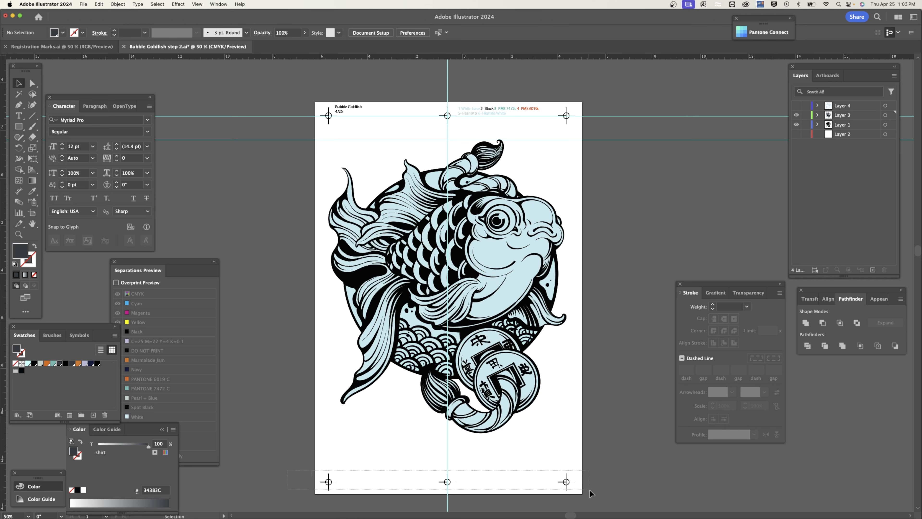
click(566, 487)
drag(566, 483, 566, 456)
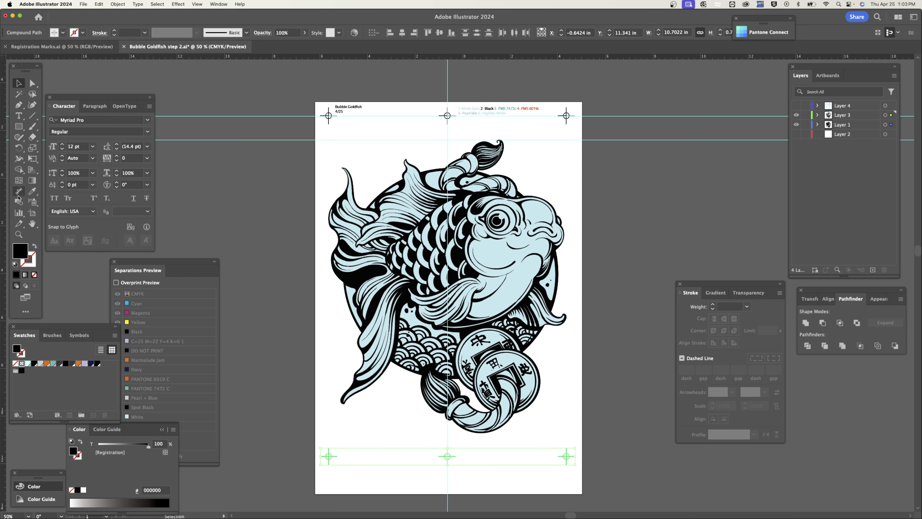
click(32, 213)
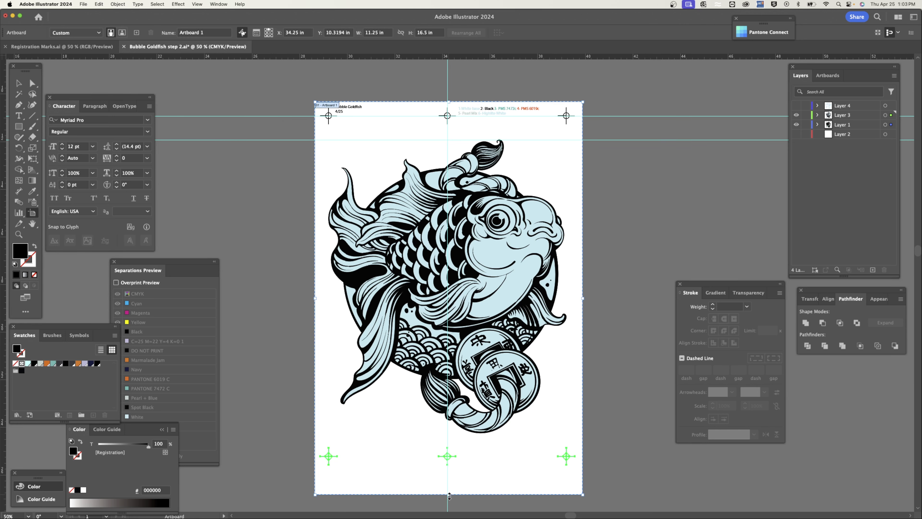
drag(448, 495, 447, 471)
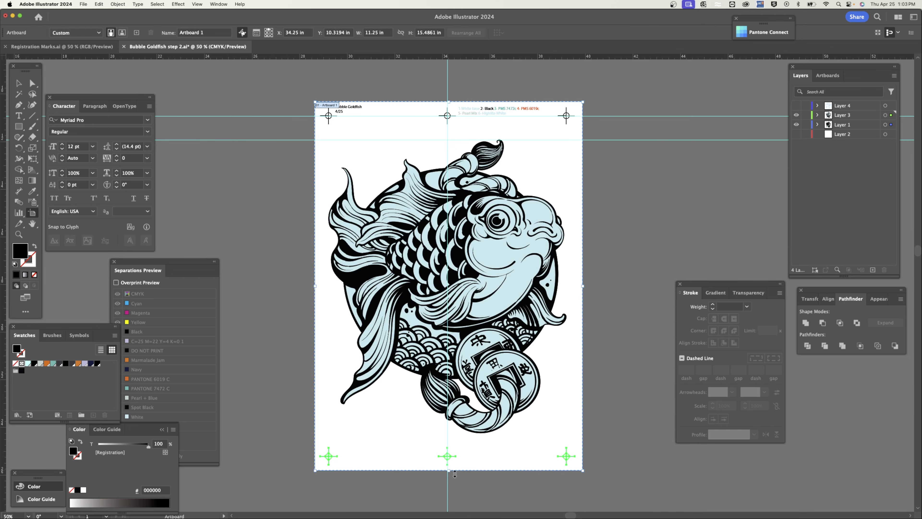
click(18, 83)
click(562, 147)
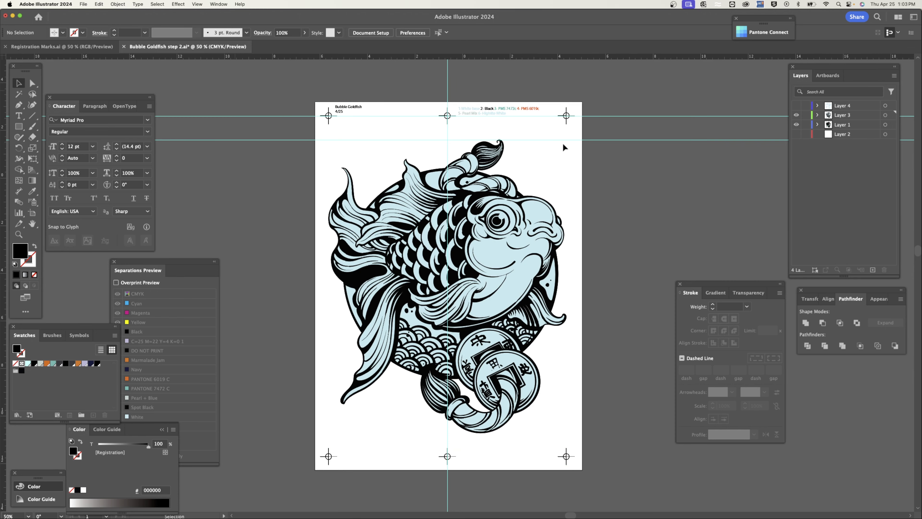
Toggle Layer 1 and Layer 3 visibility to compare, leaving only Layer 3 showing
click(796, 125)
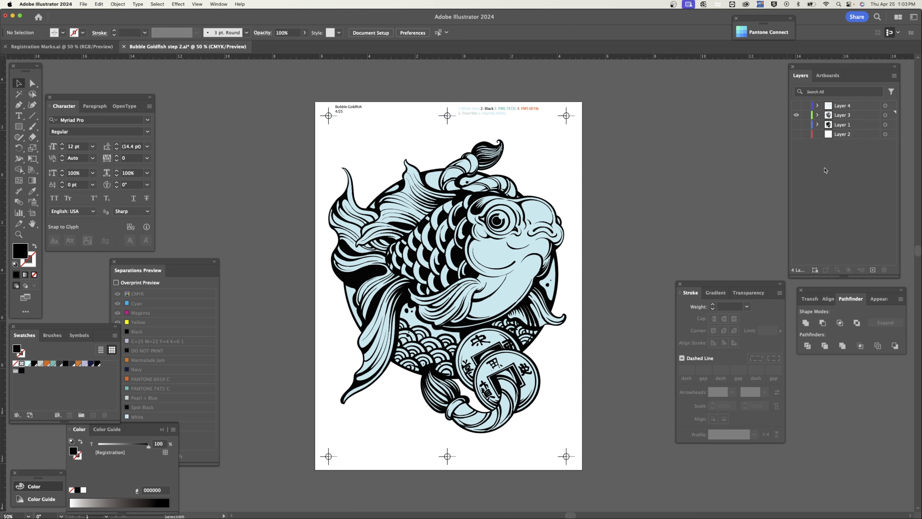
click(795, 125)
click(796, 115)
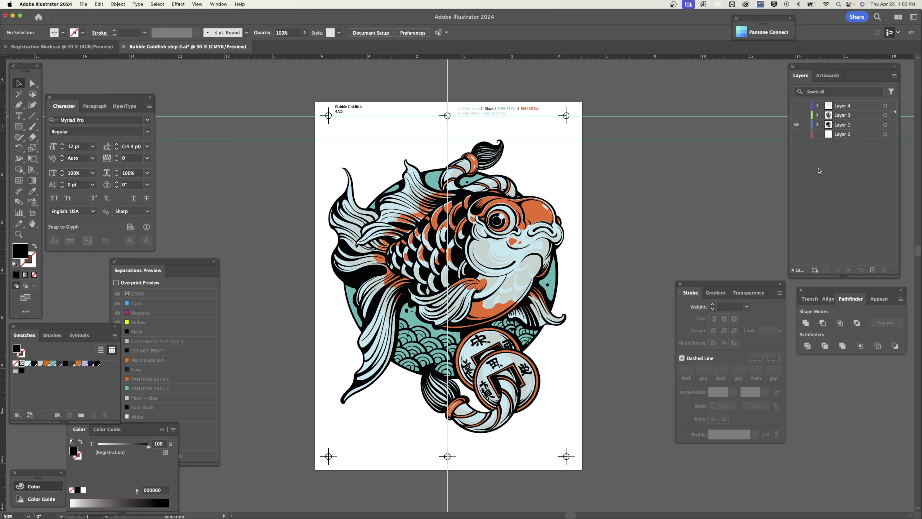
click(796, 114)
click(796, 125)
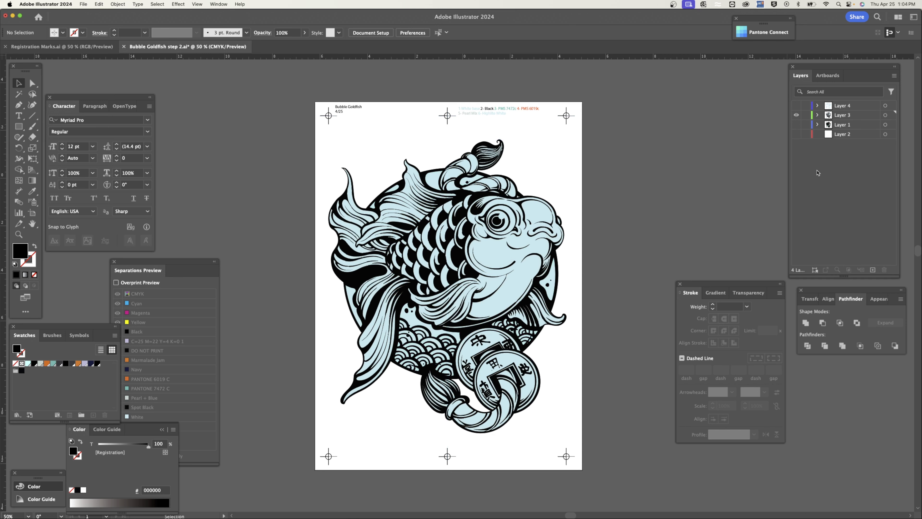
click(83, 4)
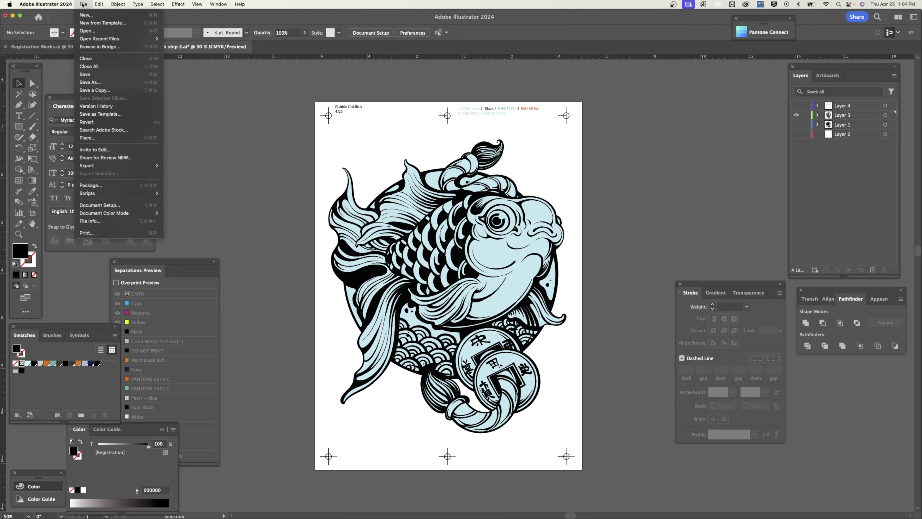
Save As into the All Art › 1 Imageprint test files folder
click(90, 82)
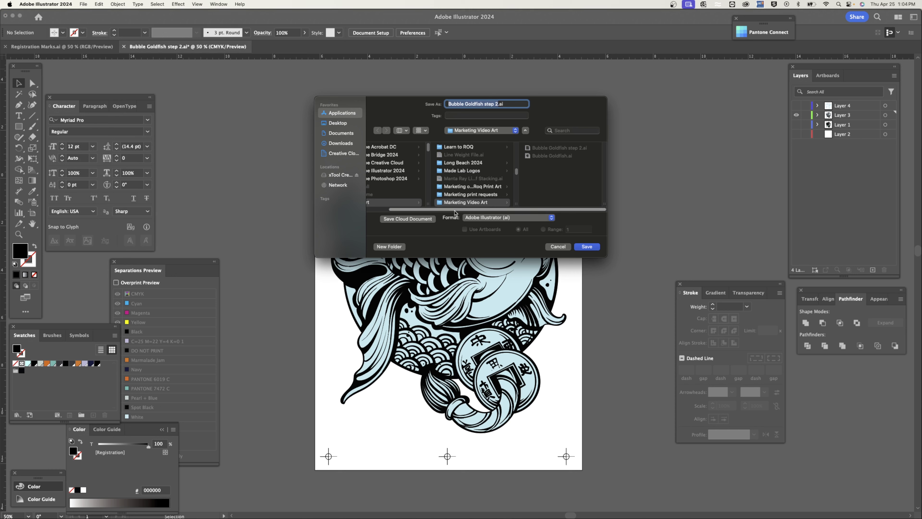
drag(452, 209, 398, 209)
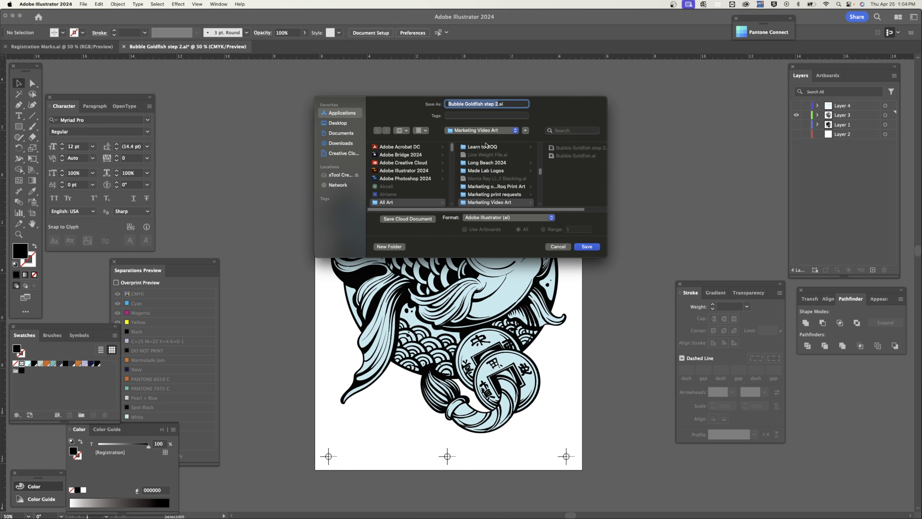
click(389, 202)
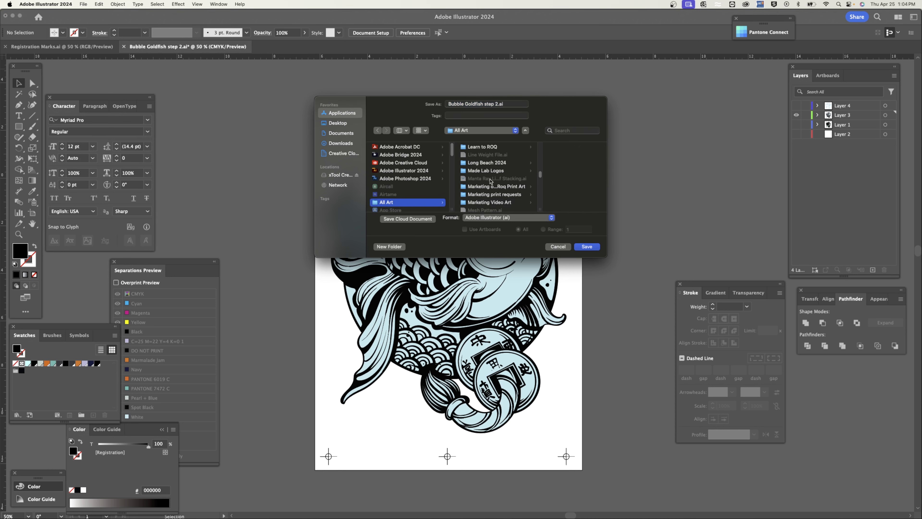
scroll(493, 179, up, 5)
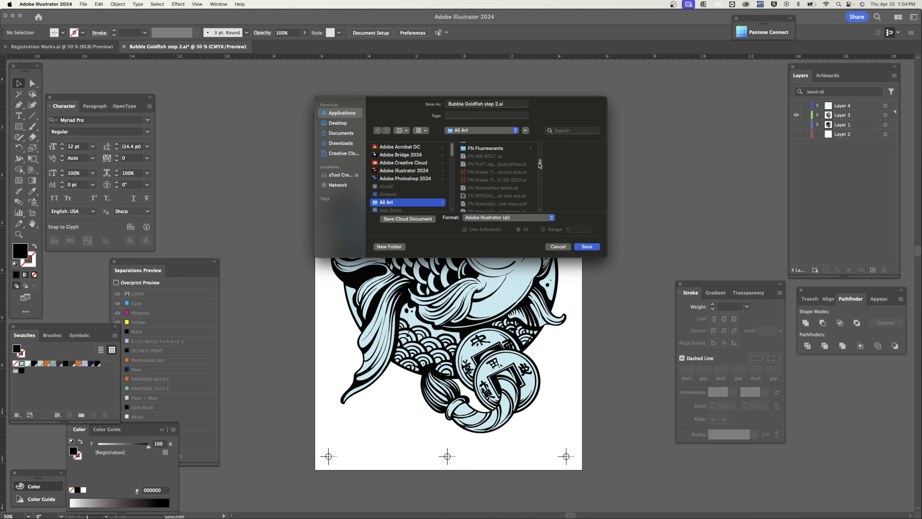
drag(539, 168, 538, 138)
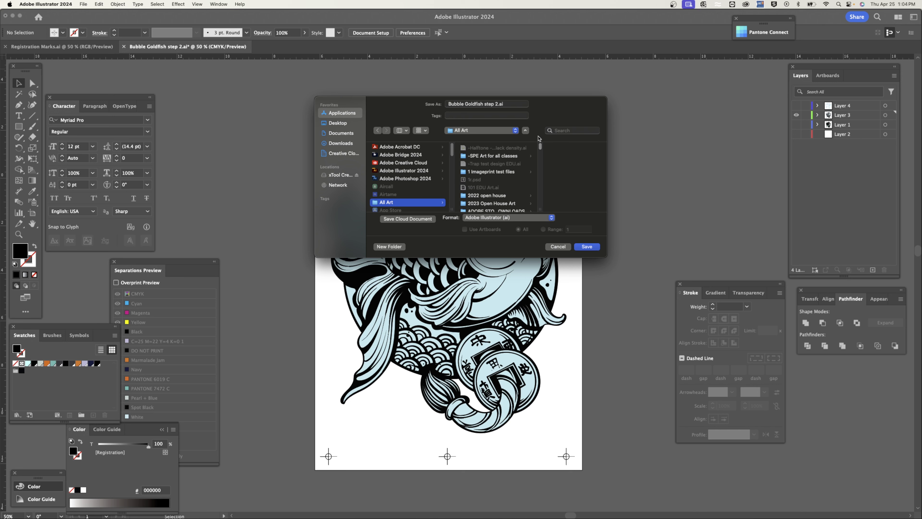
click(478, 172)
Name the file 'Bubble Goldfish White Base', choose Adobe PDF format, and save with default PDF options
click(492, 104)
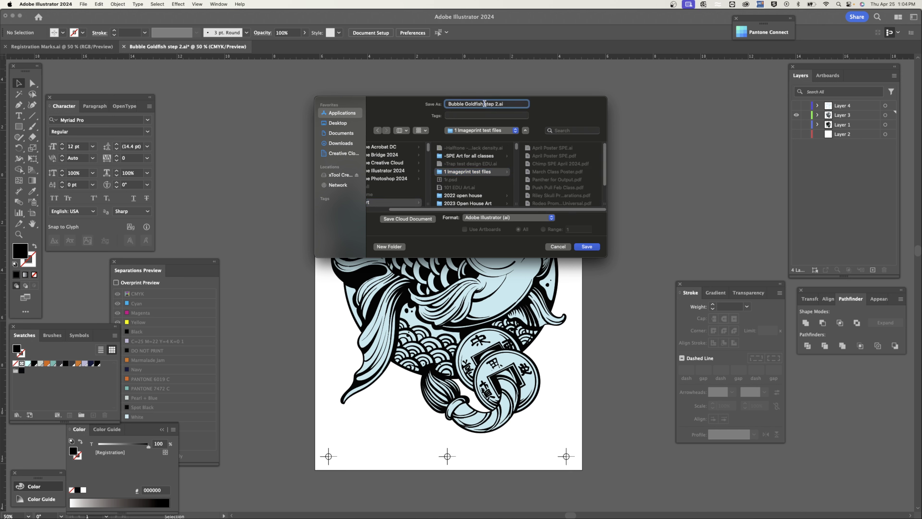
double_click(493, 104)
drag(493, 104, 498, 104)
text(White Base)
click(498, 104)
click(512, 217)
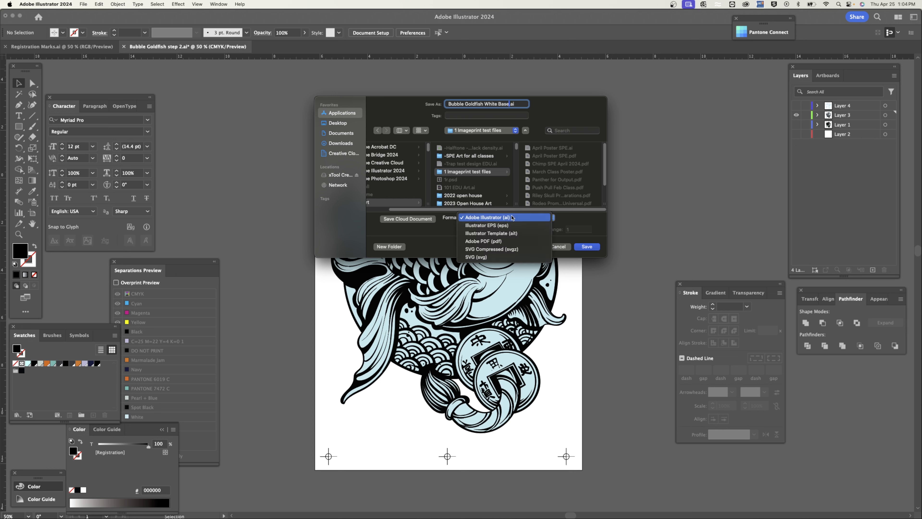
click(504, 241)
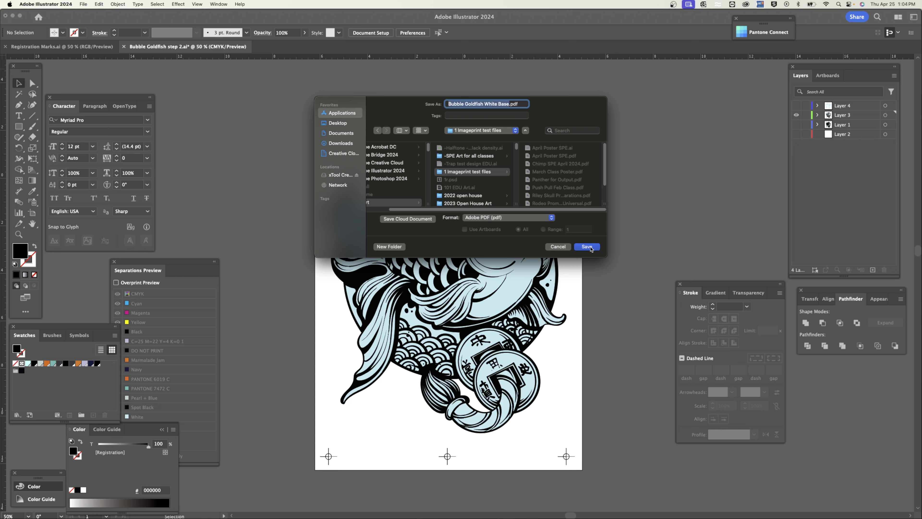
click(589, 247)
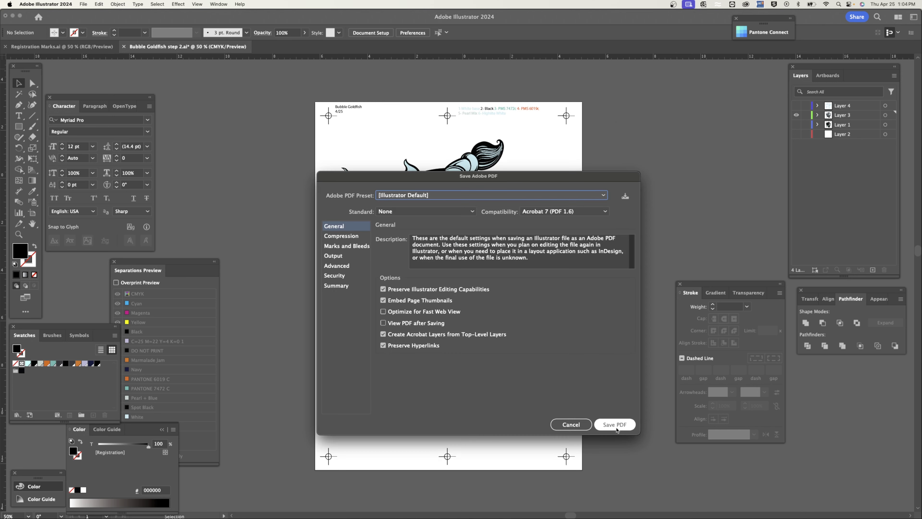
key(Return)
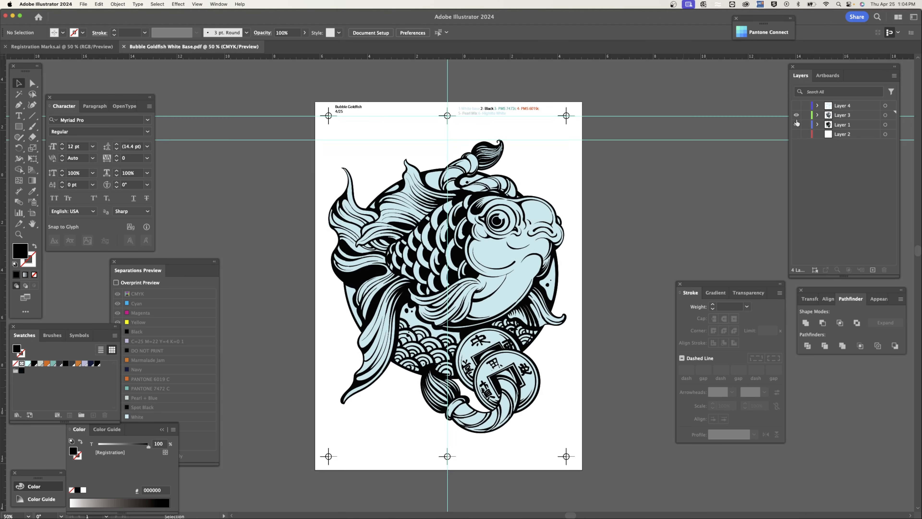
Hide Layer 3, show Layer 1's full-colour goldfish, and clear all ruler guides
click(796, 115)
click(796, 124)
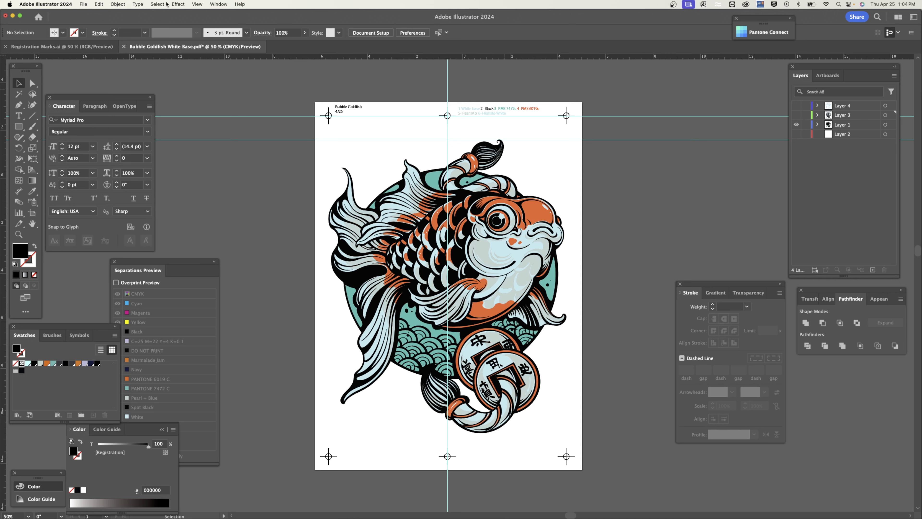
click(197, 5)
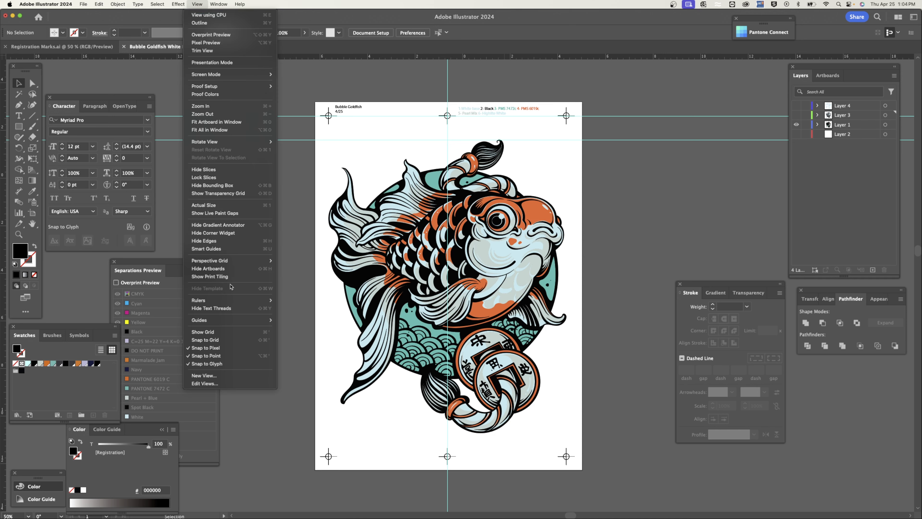
mouse_move(216, 318)
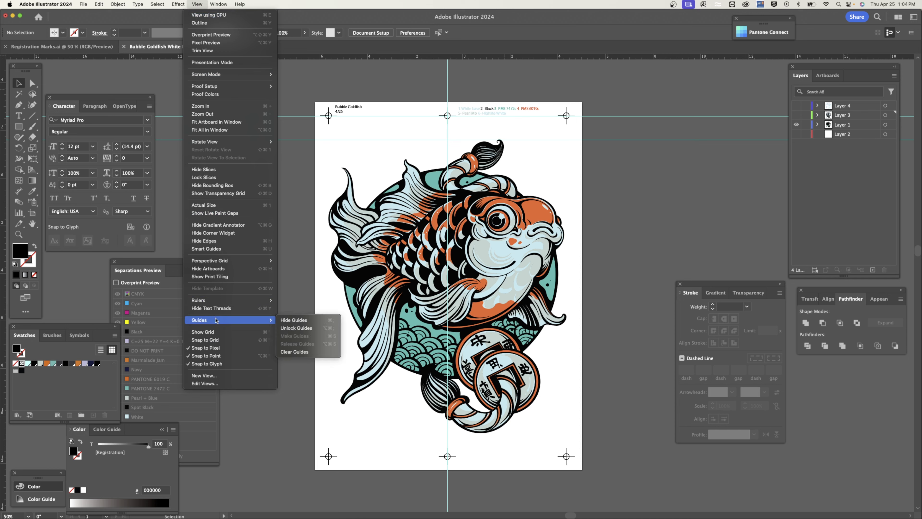
click(296, 347)
click(859, 124)
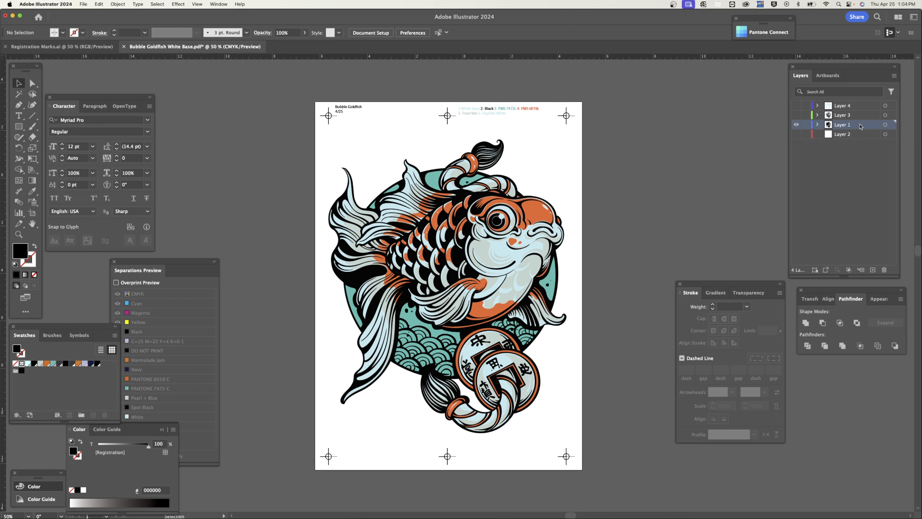
click(83, 5)
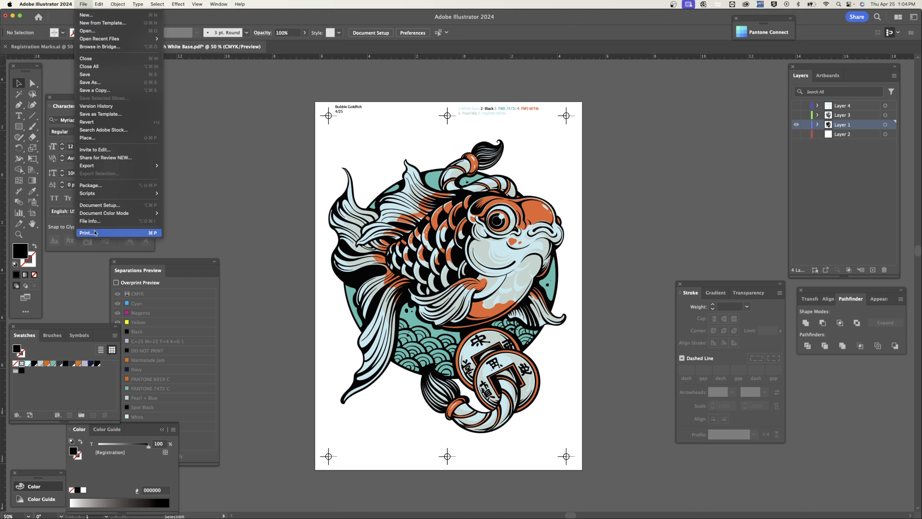
Save the artwork as Bubble Goldfish Color.pdf with default PDF settings, then hide all panels
click(92, 83)
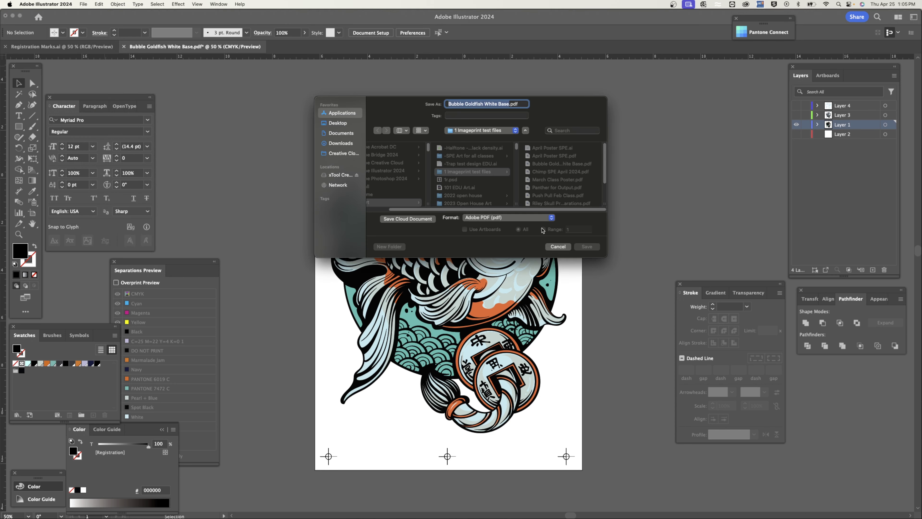
click(496, 104)
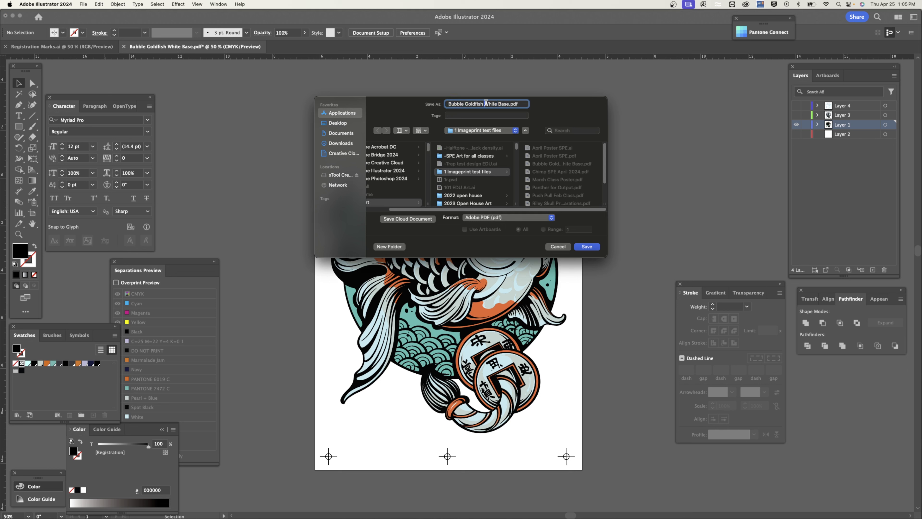
drag(485, 104, 509, 104)
text(Color)
click(593, 247)
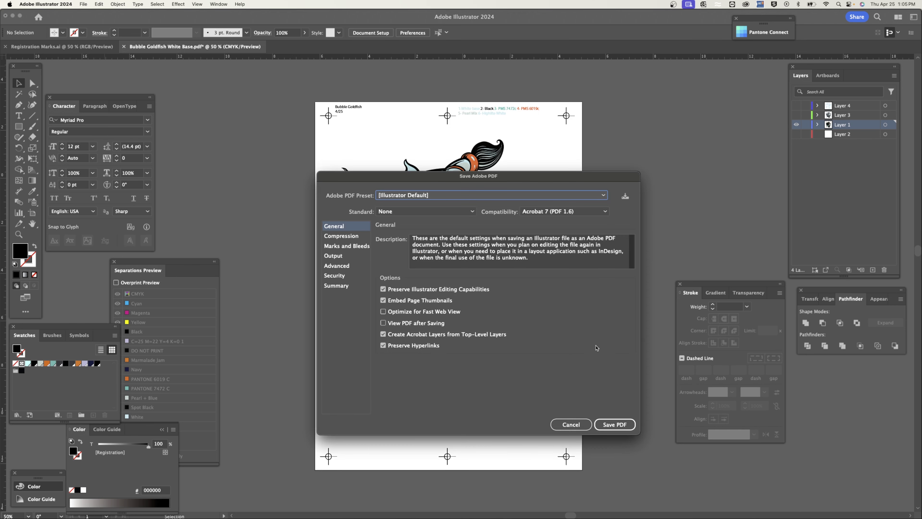
click(621, 427)
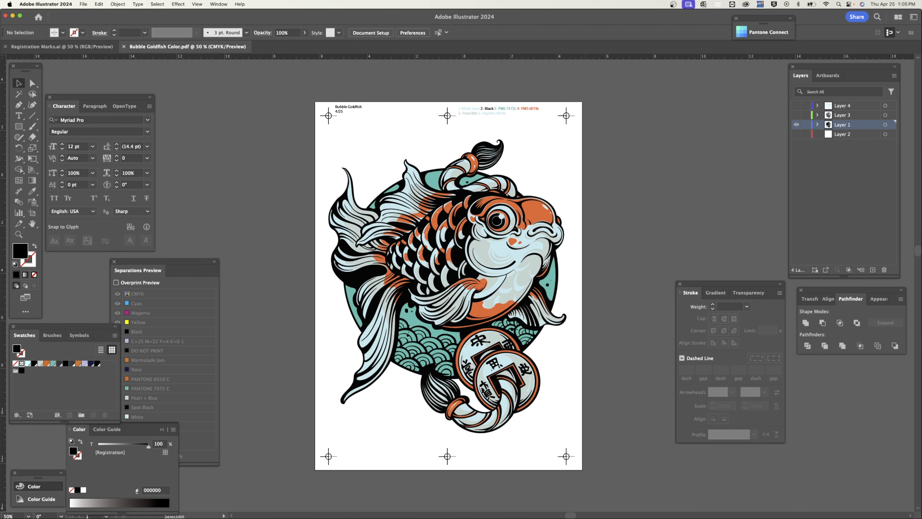
key(Tab)
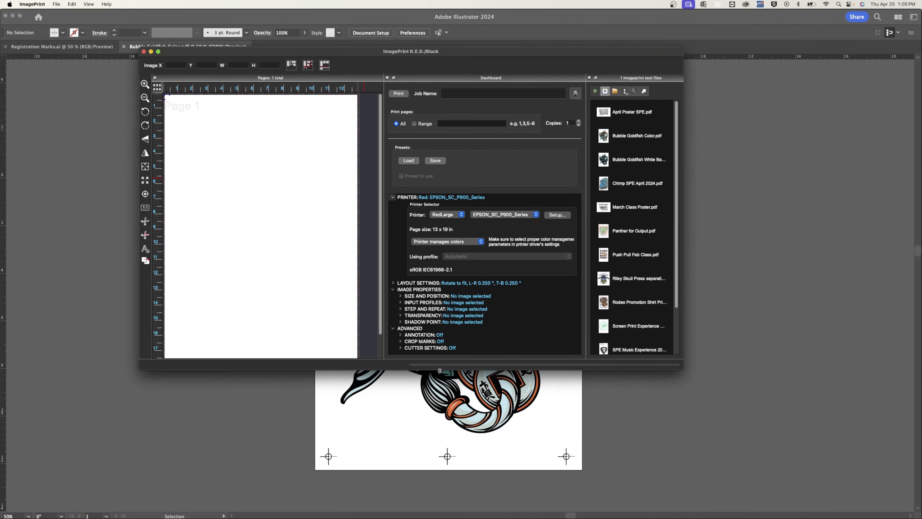
Enlarge the ImagePrint window and drop Bubble Goldfish Color.pdf onto the page
drag(440, 371, 440, 478)
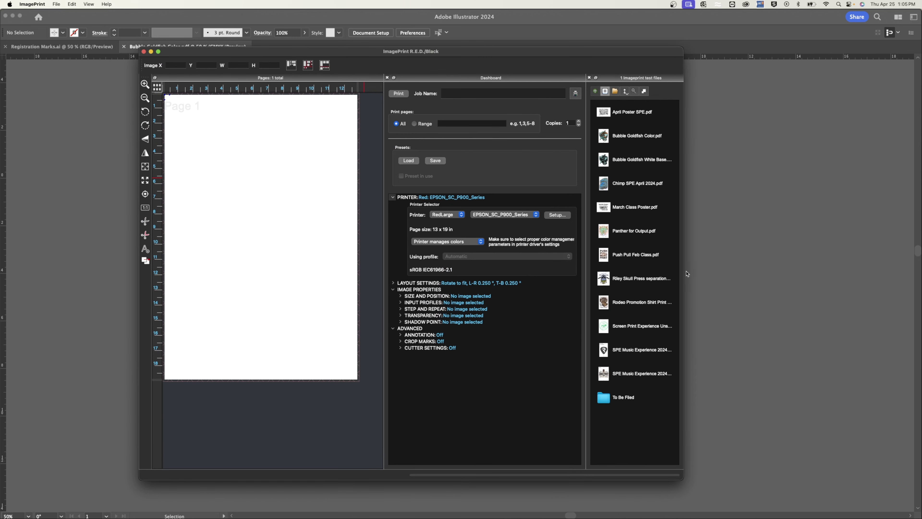
drag(699, 272, 834, 276)
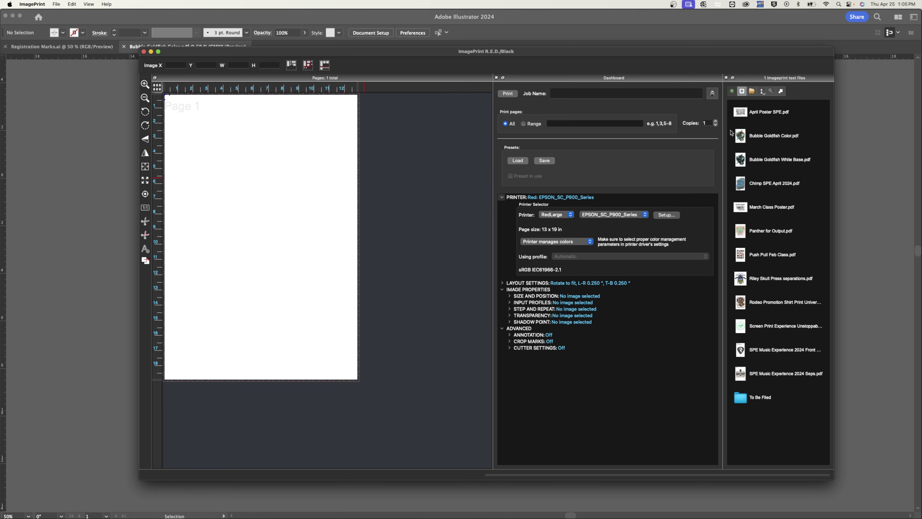
drag(740, 140, 343, 317)
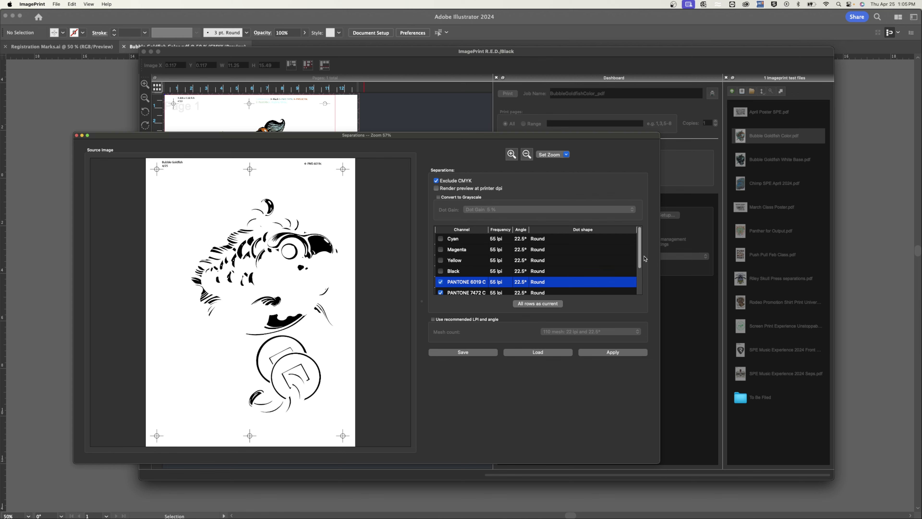
Preview the PANTONE 7472 C, Pearl + Blue, Spot Black and White separations, then apply them
drag(640, 239, 639, 272)
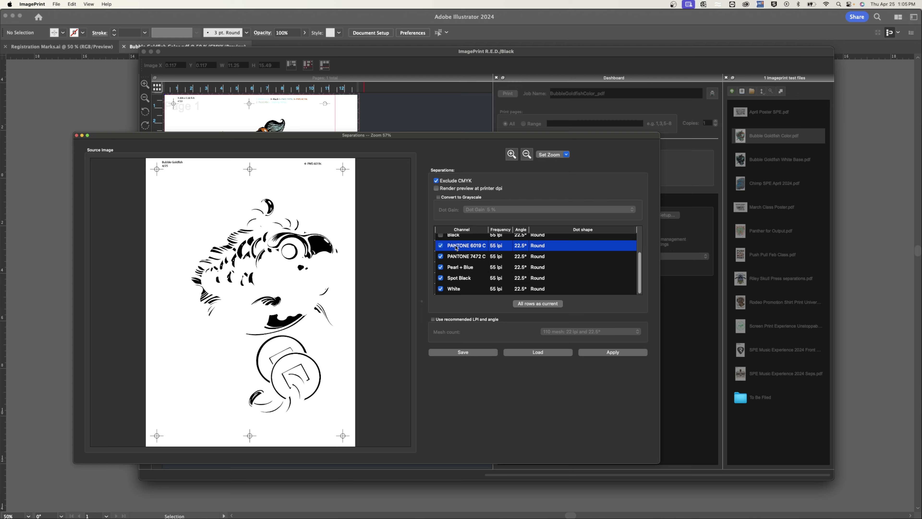
click(459, 257)
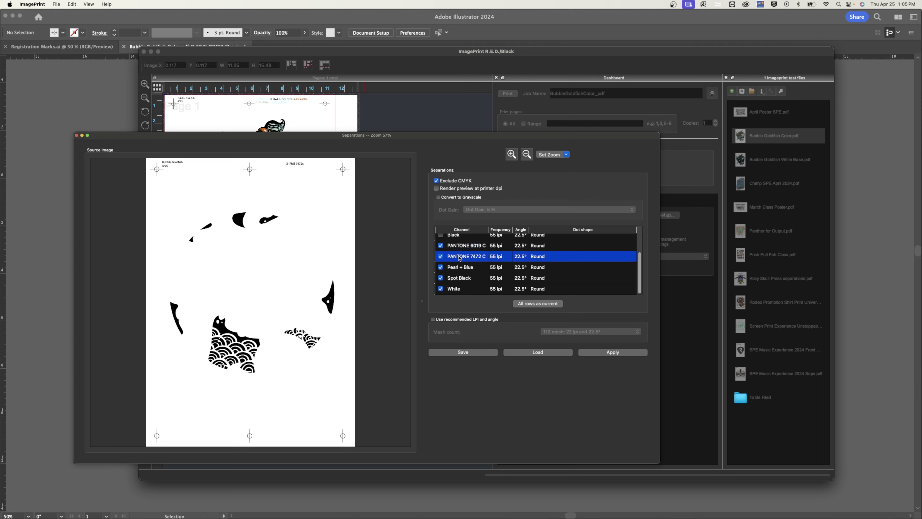
click(454, 268)
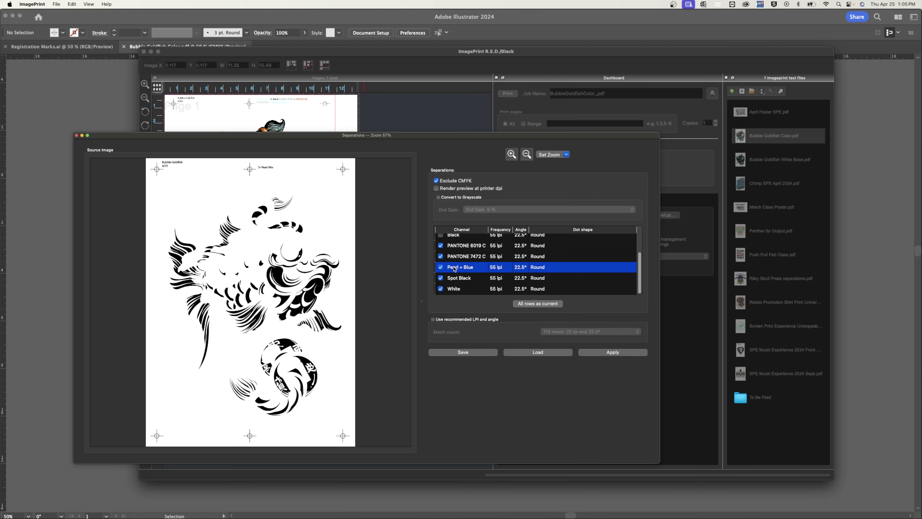
click(459, 280)
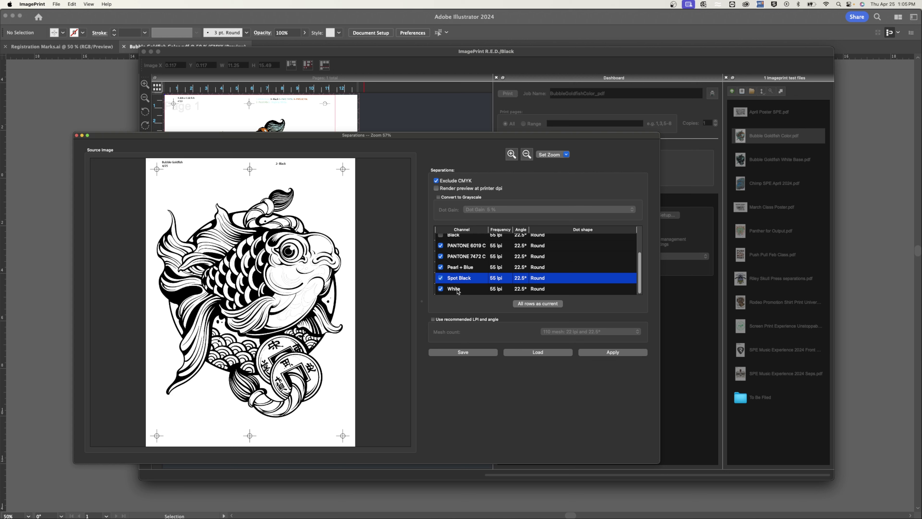
click(457, 290)
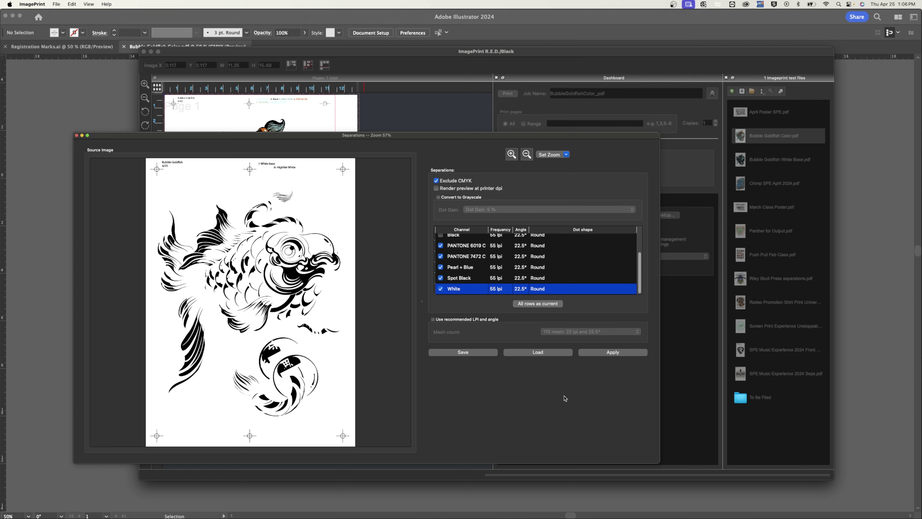
click(613, 352)
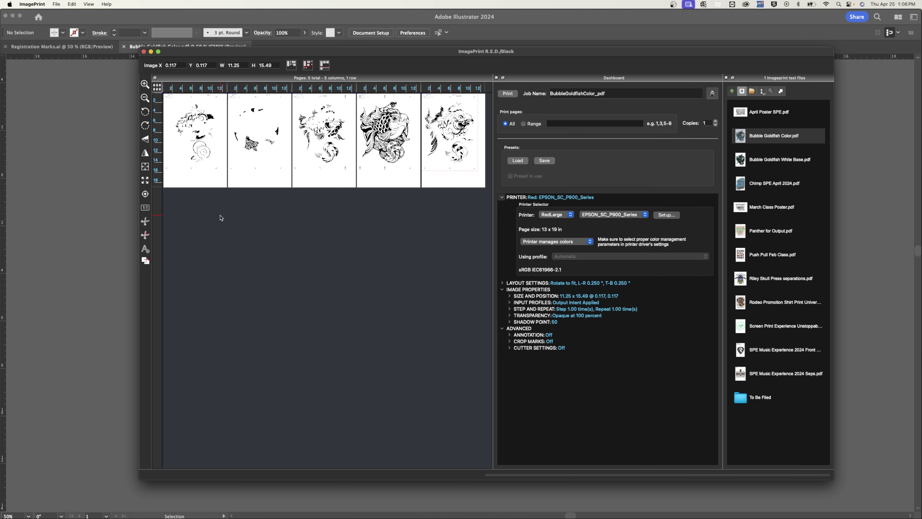
Add Bubble Goldfish White Base.pdf from the file list to the layout
click(741, 162)
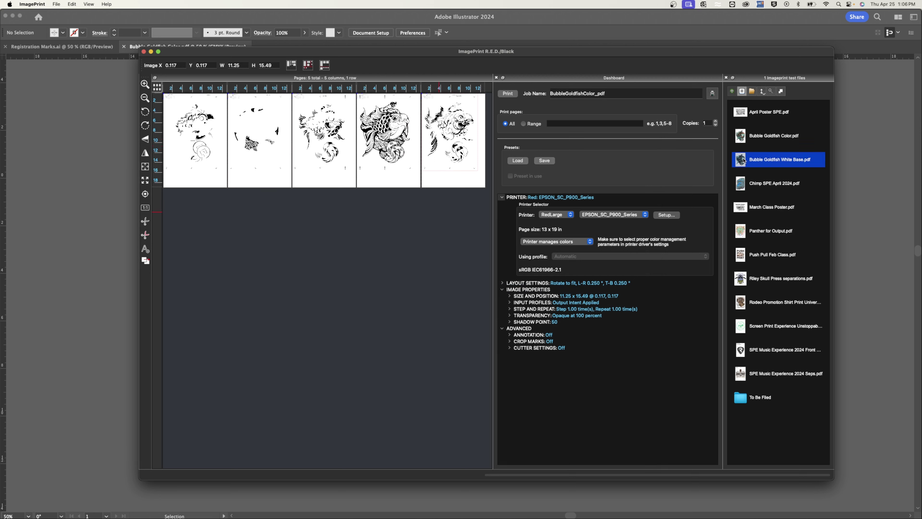
drag(741, 165, 451, 183)
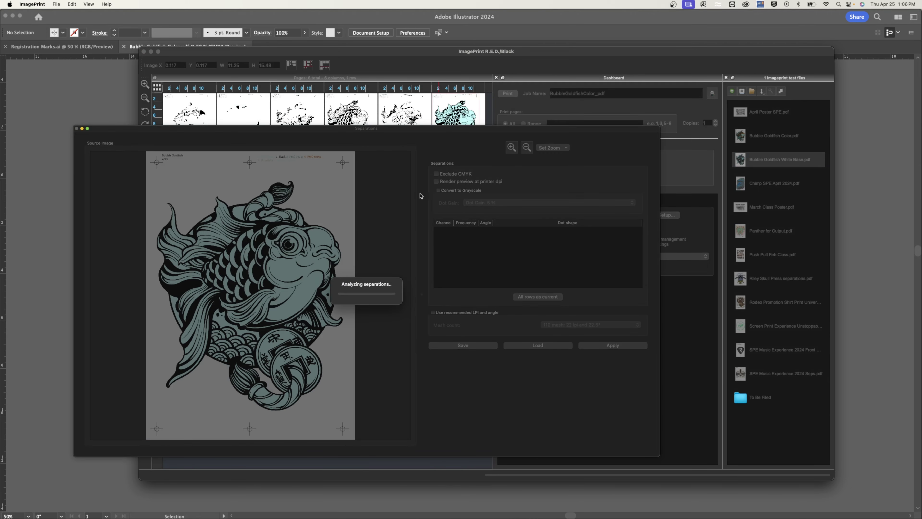
scroll(470, 262, down, 3)
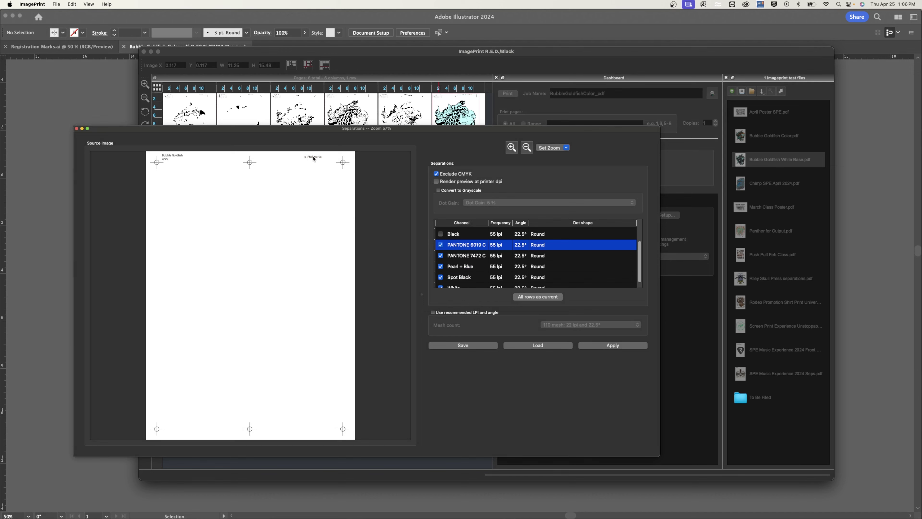
Exclude PANTONE 6019 C, 7472 C, Pearl + Blue and Spot Black, keeping only White, and apply
click(441, 244)
click(440, 255)
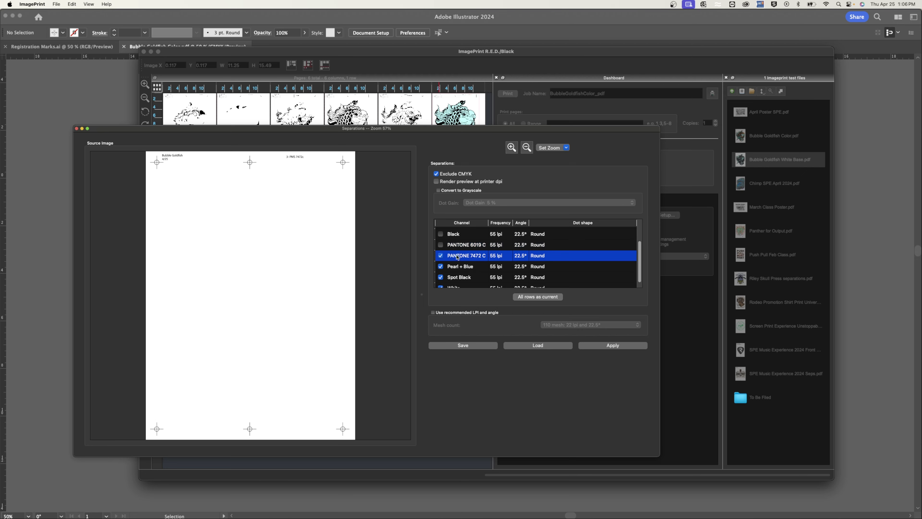
click(457, 268)
scroll(451, 269, down, 1)
click(441, 260)
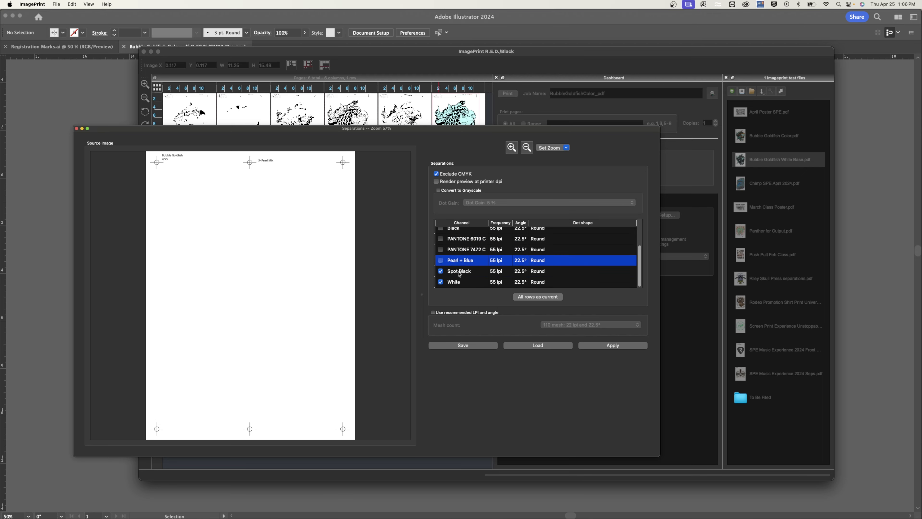
click(458, 271)
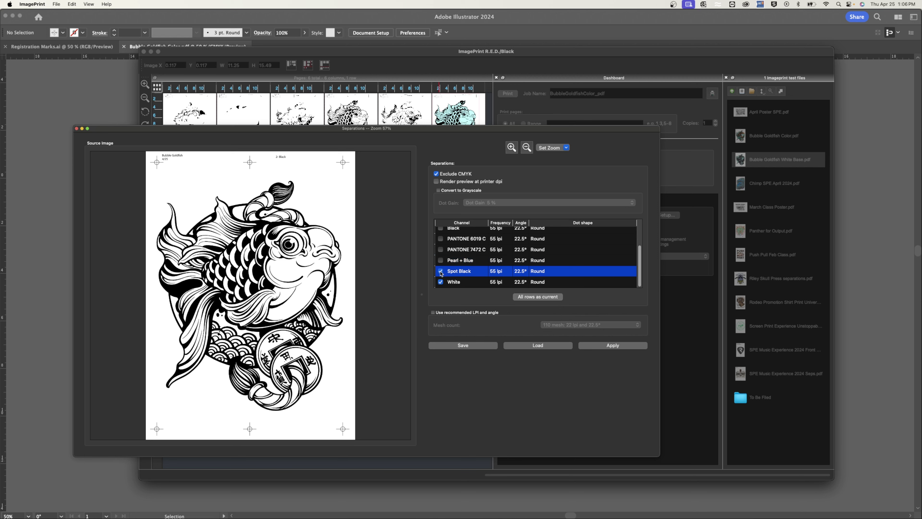
click(455, 282)
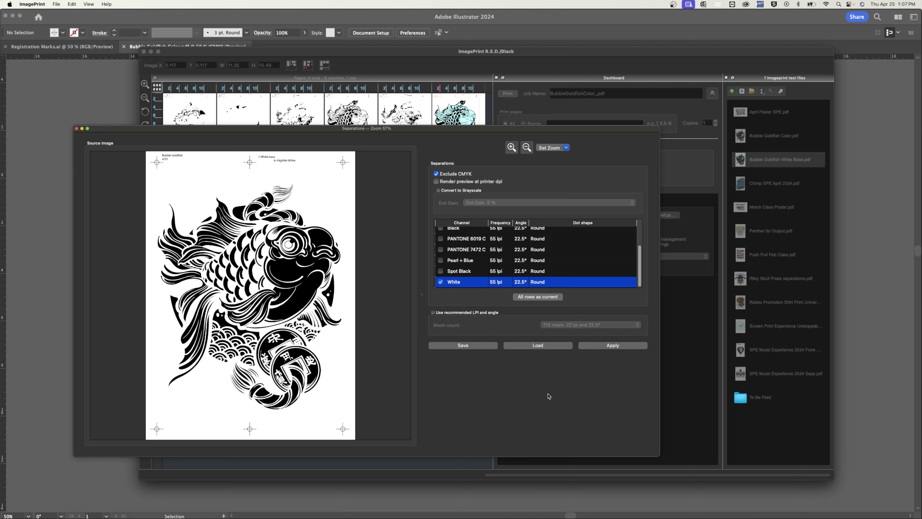
click(619, 350)
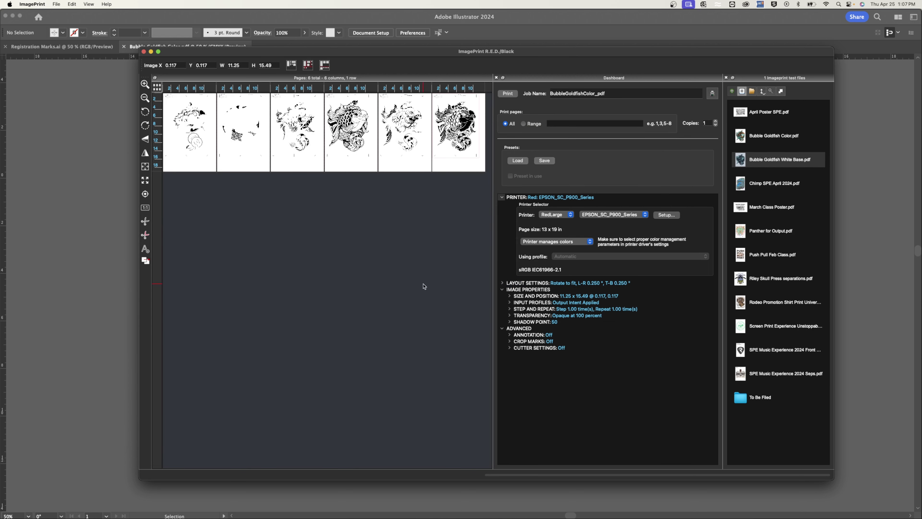